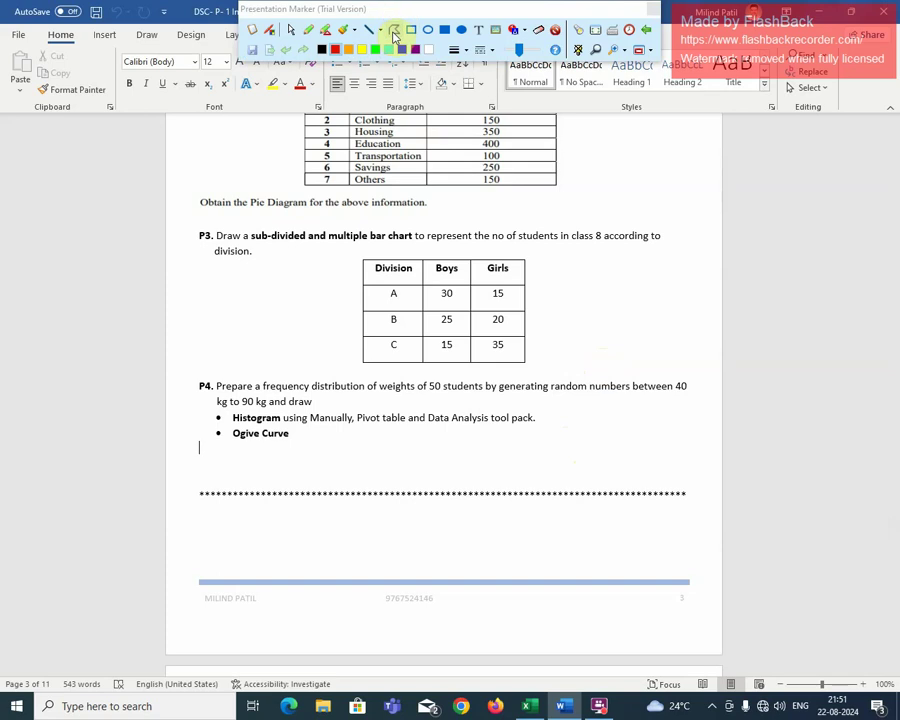
# Outline question P4 with a red rectangle and draw arrows to its frequency distribution, 50 students and 40 kg wording
pyautogui.click(411, 31)
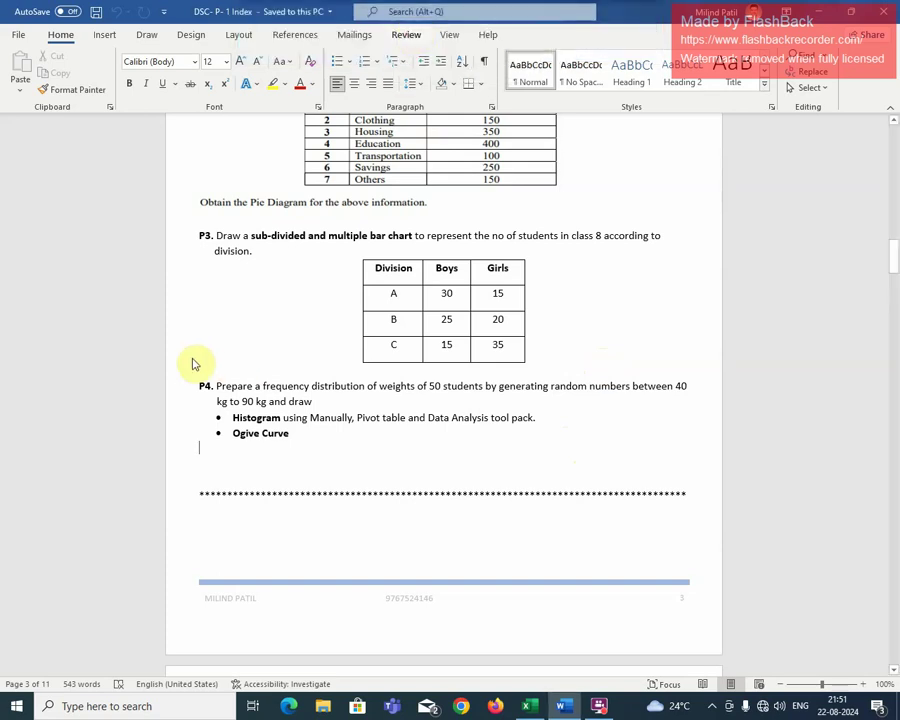
pyautogui.moveTo(188, 367)
pyautogui.mouseDown()
pyautogui.moveTo(196, 422)
pyautogui.moveTo(210, 438)
pyautogui.moveTo(695, 453)
pyautogui.mouseUp()
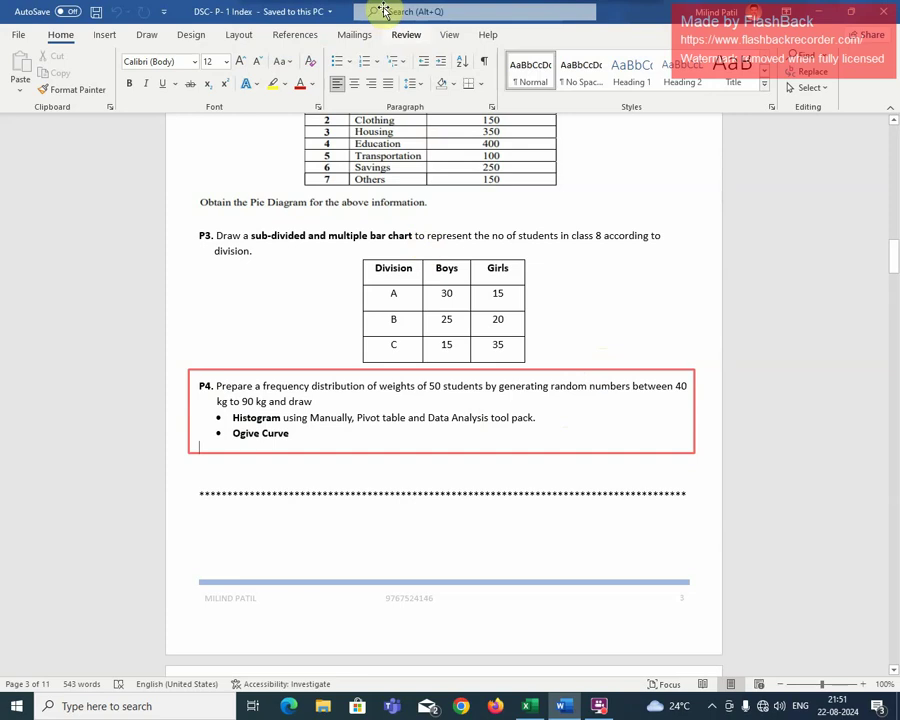
pyautogui.click(381, 33)
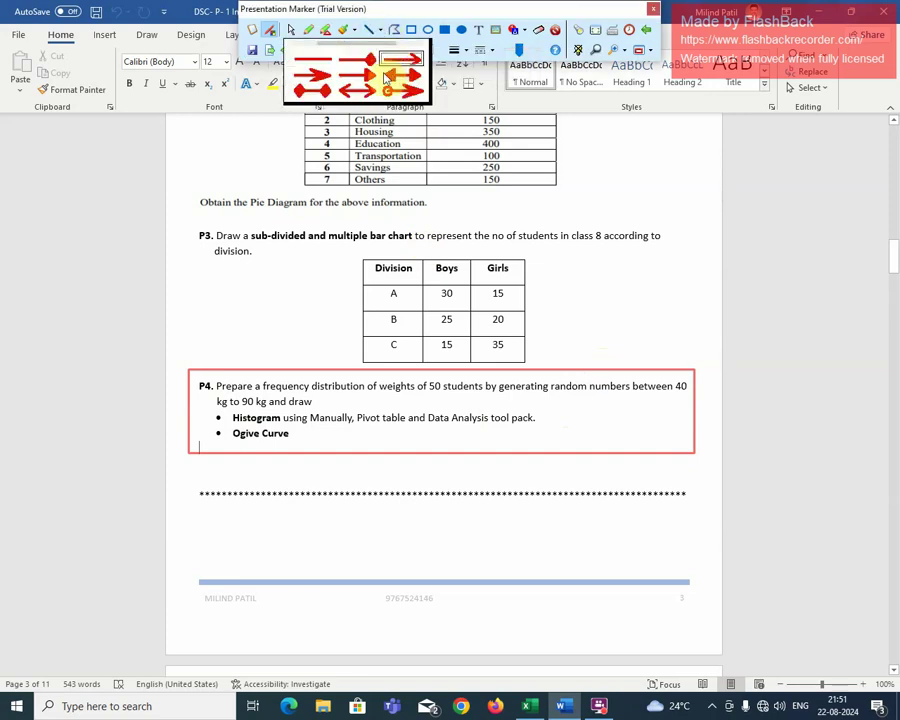
pyautogui.click(372, 80)
pyautogui.moveTo(310, 338); pyautogui.dragTo(318, 376)
pyautogui.moveTo(484, 360); pyautogui.dragTo(432, 384)
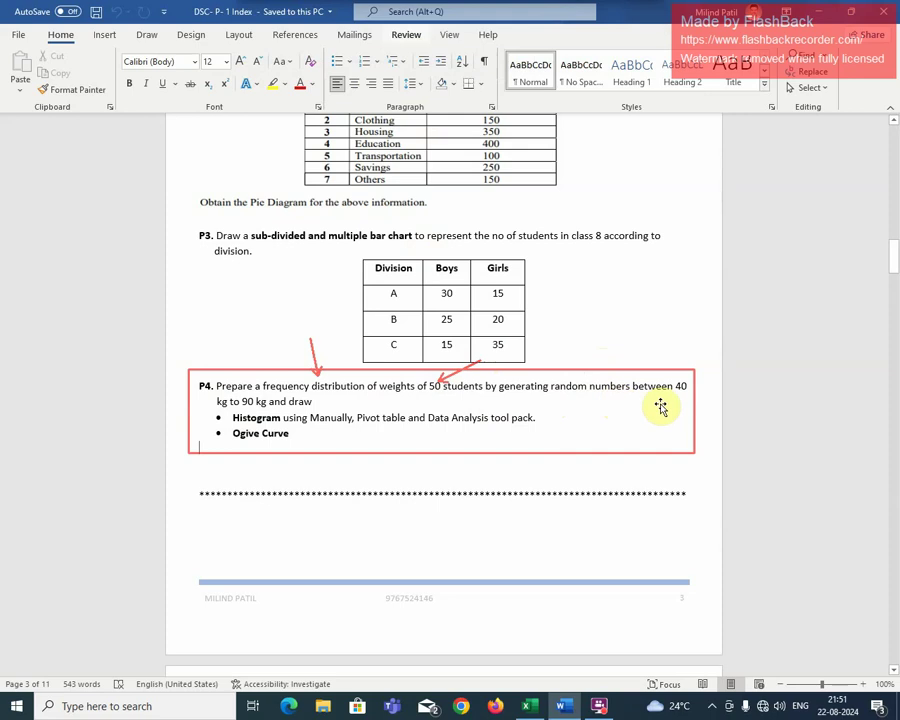
pyautogui.moveTo(670, 338); pyautogui.dragTo(692, 372)
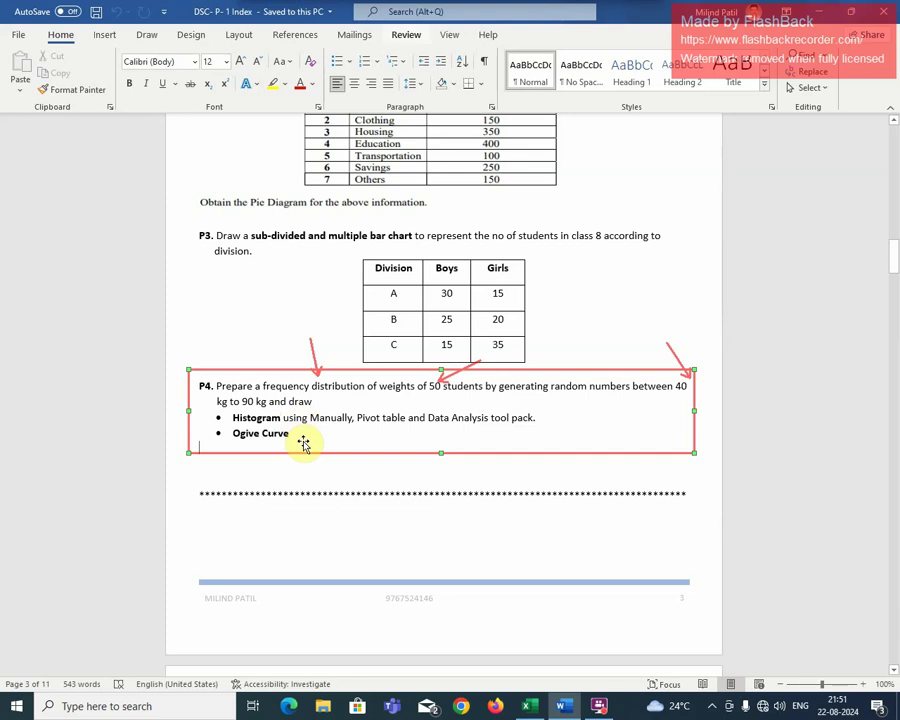
# Draw an arrow to the Ogive Curve bullet under P4, and clear all annotations from the page
pyautogui.moveTo(398, 8)
pyautogui.click(380, 30)
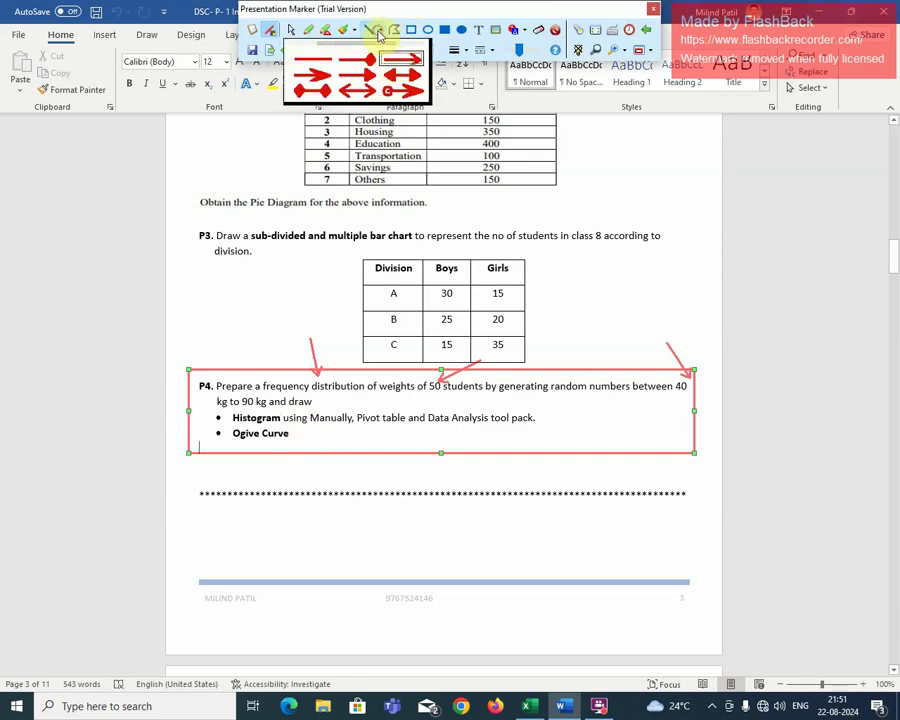
pyautogui.click(391, 58)
pyautogui.moveTo(288, 478); pyautogui.dragTo(278, 436)
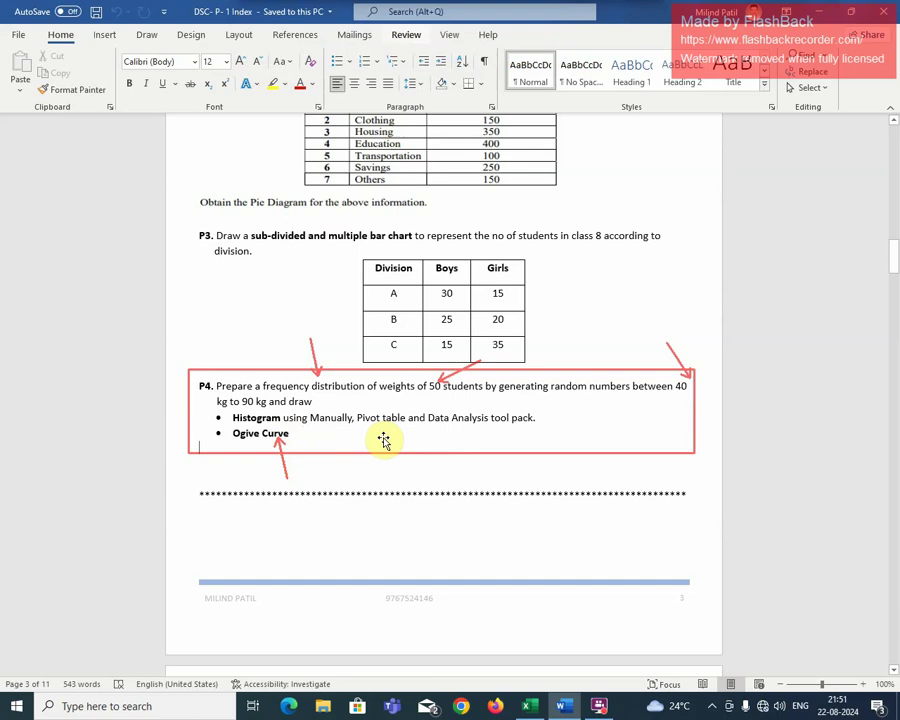
pyautogui.press('Escape')
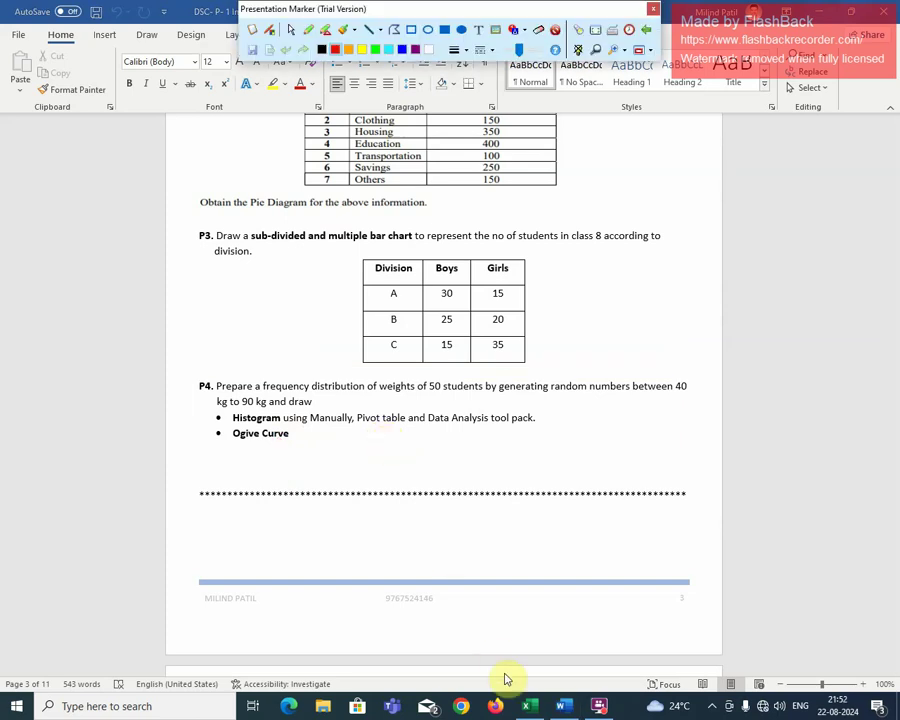
# Switch to the DSC - P - 1 workbook in Excel and mark both lines of the ogive chart with red arrows
pyautogui.click(531, 706)
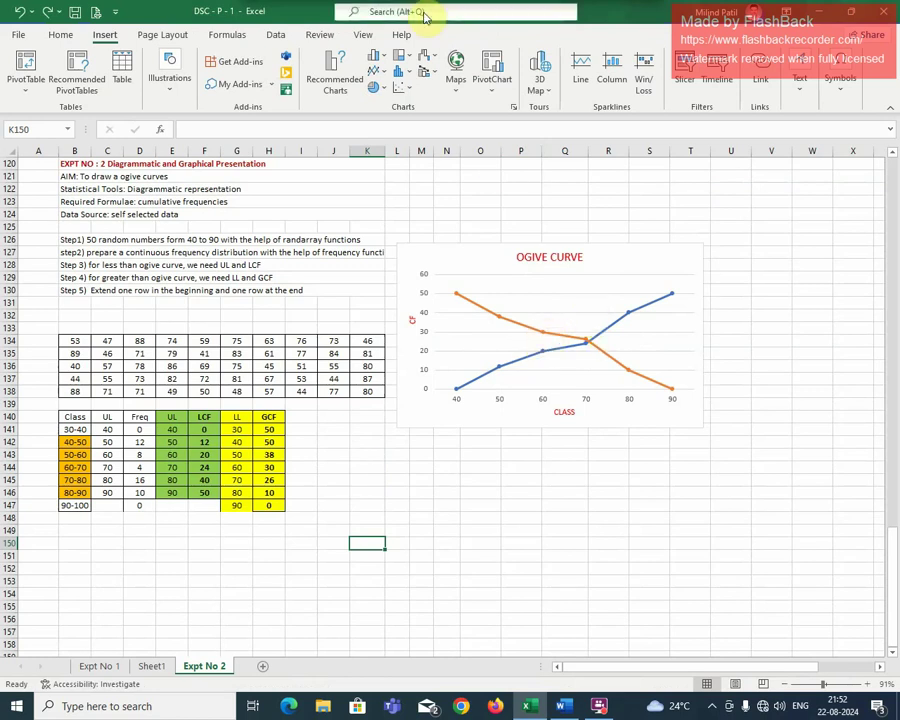
pyautogui.click(383, 29)
pyautogui.click(398, 72)
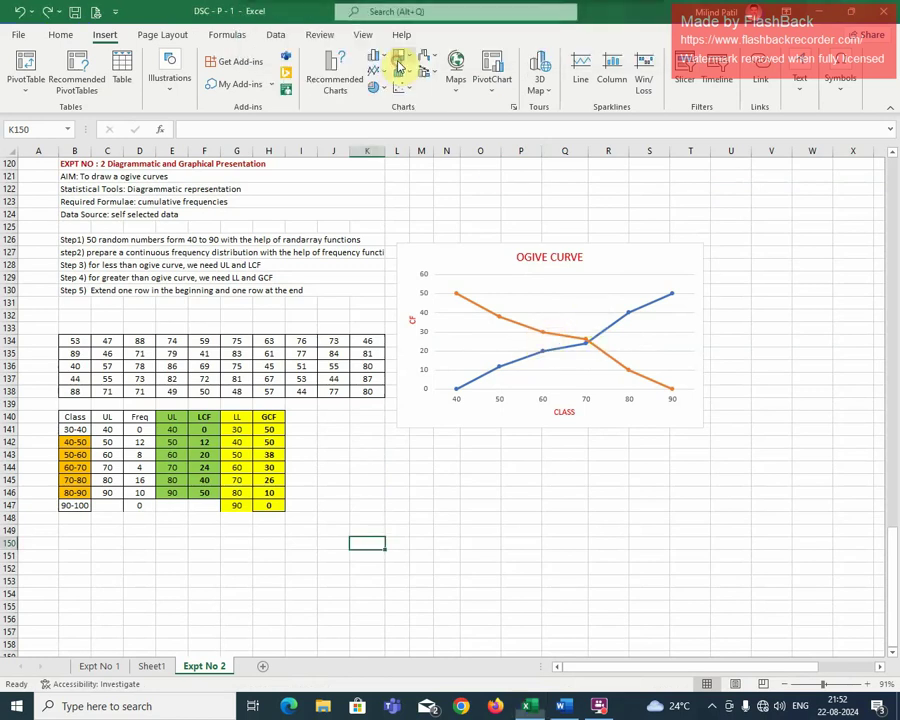
pyautogui.moveTo(543, 271); pyautogui.dragTo(516, 321)
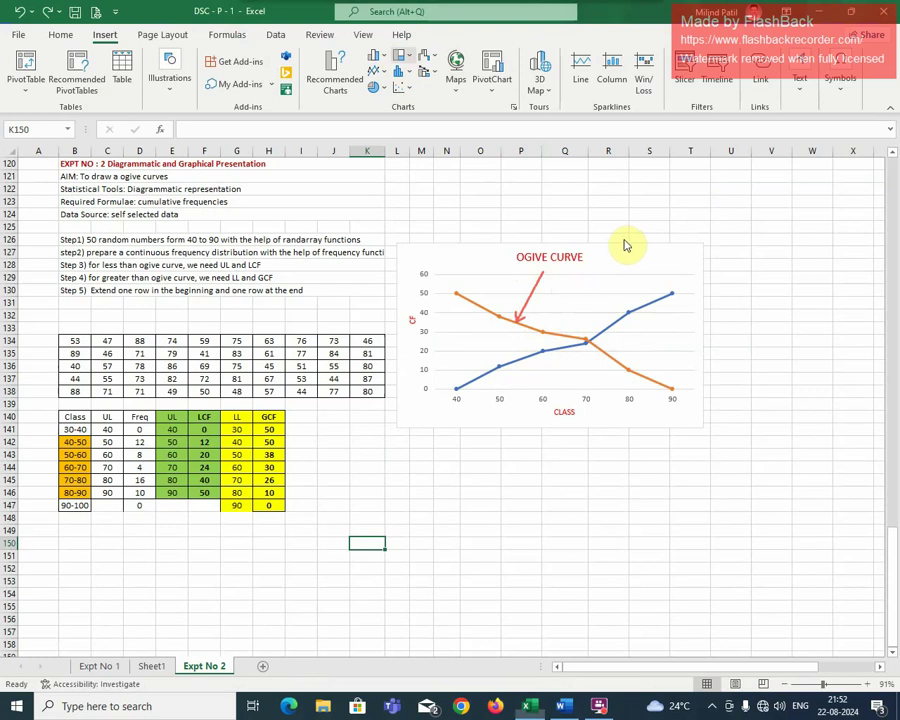
pyautogui.moveTo(662, 343); pyautogui.dragTo(663, 294)
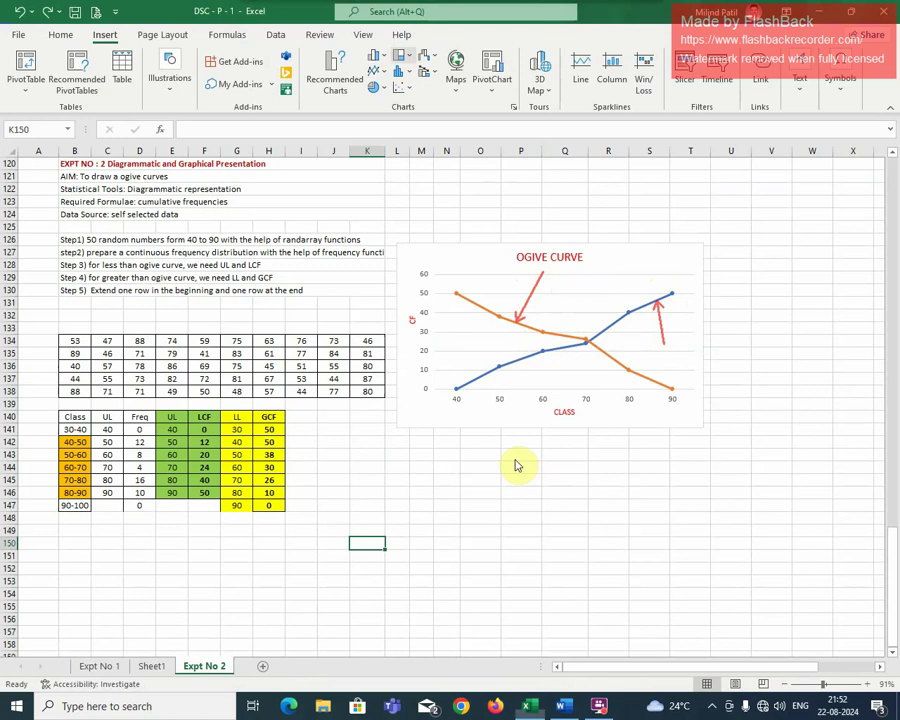
pyautogui.click(432, 446)
# Set the font colour of the aim, statistical tools, required formulae and data source lines in rows 121 to 124 to red
pyautogui.scroll(3, 432, 446)
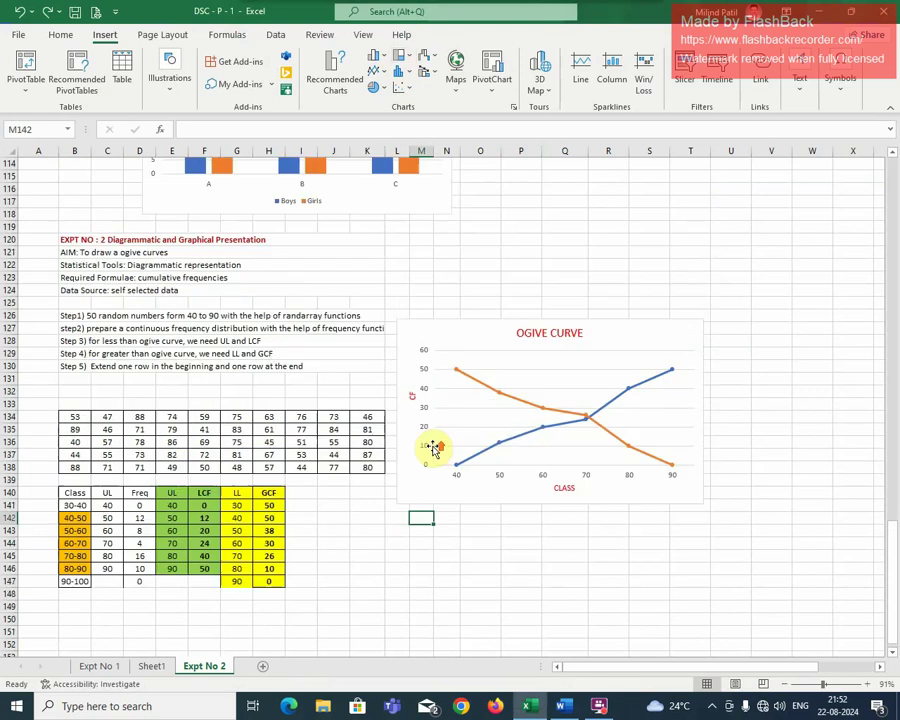
pyautogui.keyDown('ctrl'); pyautogui.scroll(10, 432, 446); pyautogui.keyUp('ctrl')
pyautogui.click(247, 410)
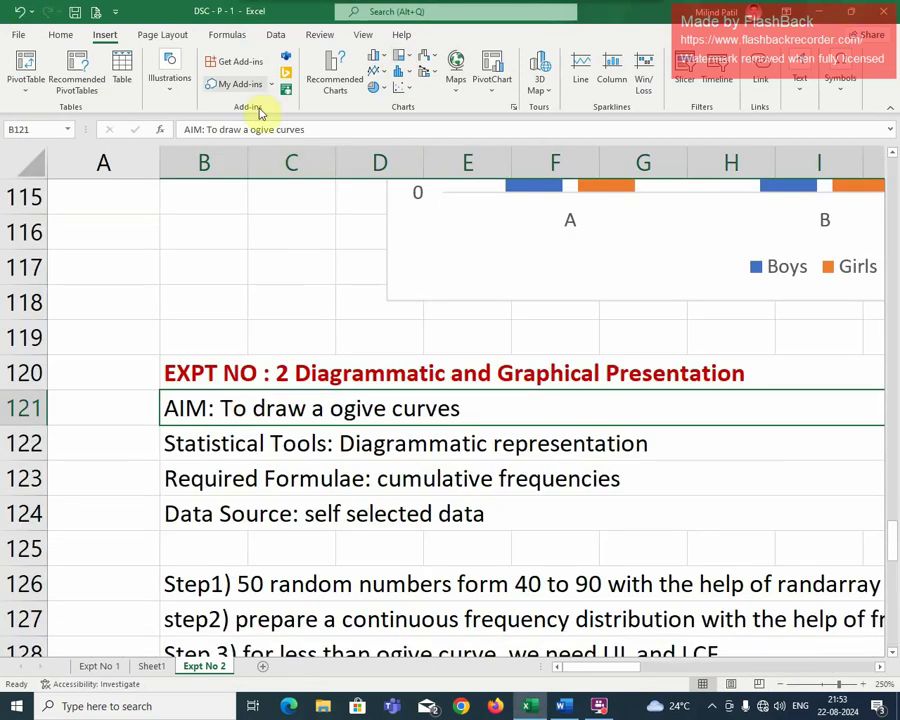
pyautogui.click(61, 35)
pyautogui.click(207, 84)
pyautogui.click(203, 448)
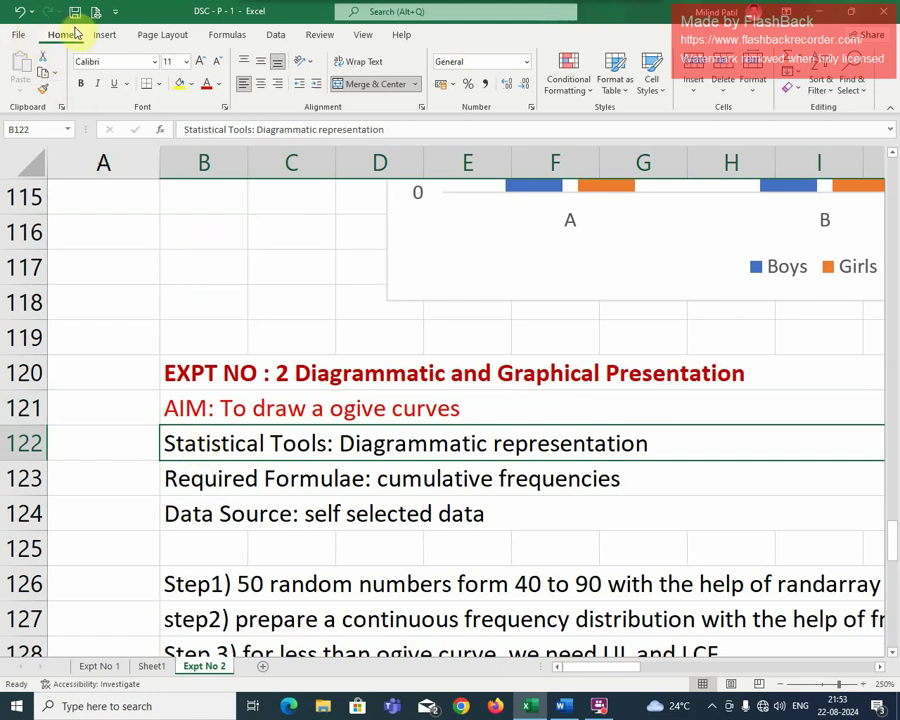
pyautogui.click(206, 84)
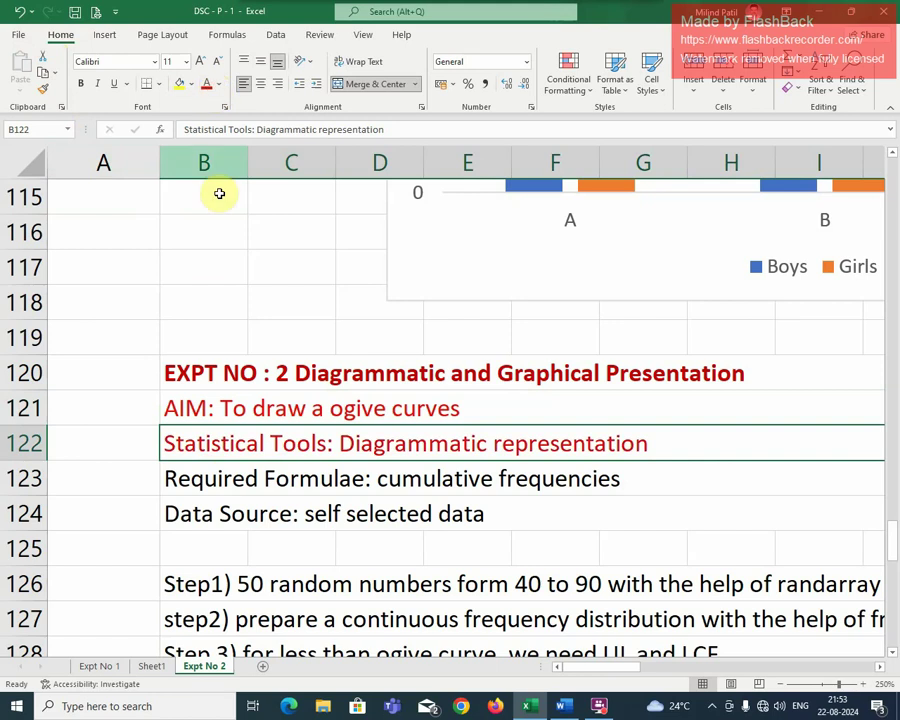
pyautogui.click(261, 480)
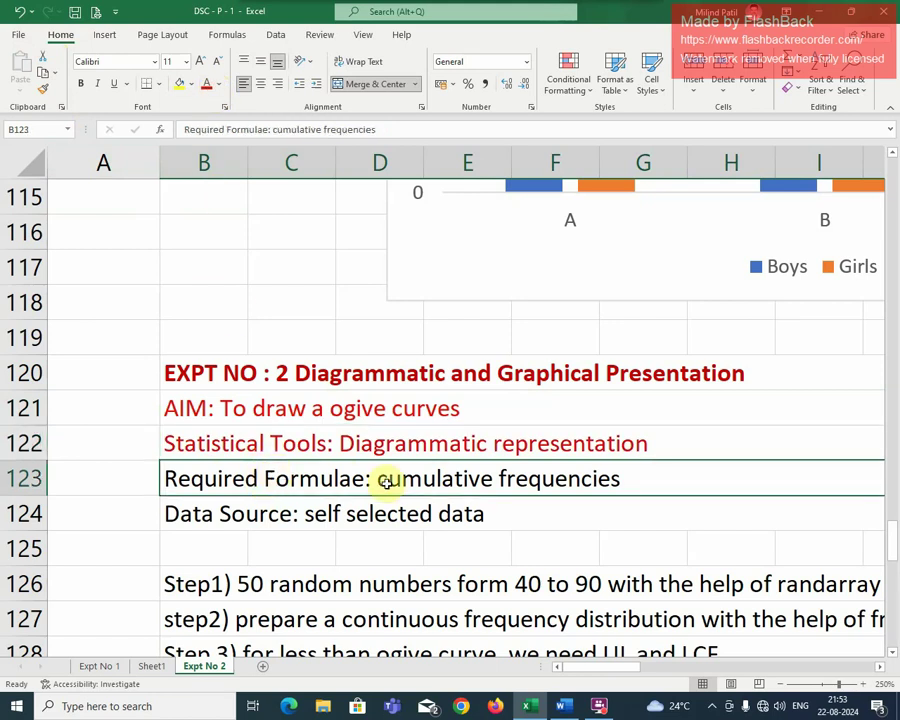
pyautogui.click(205, 86)
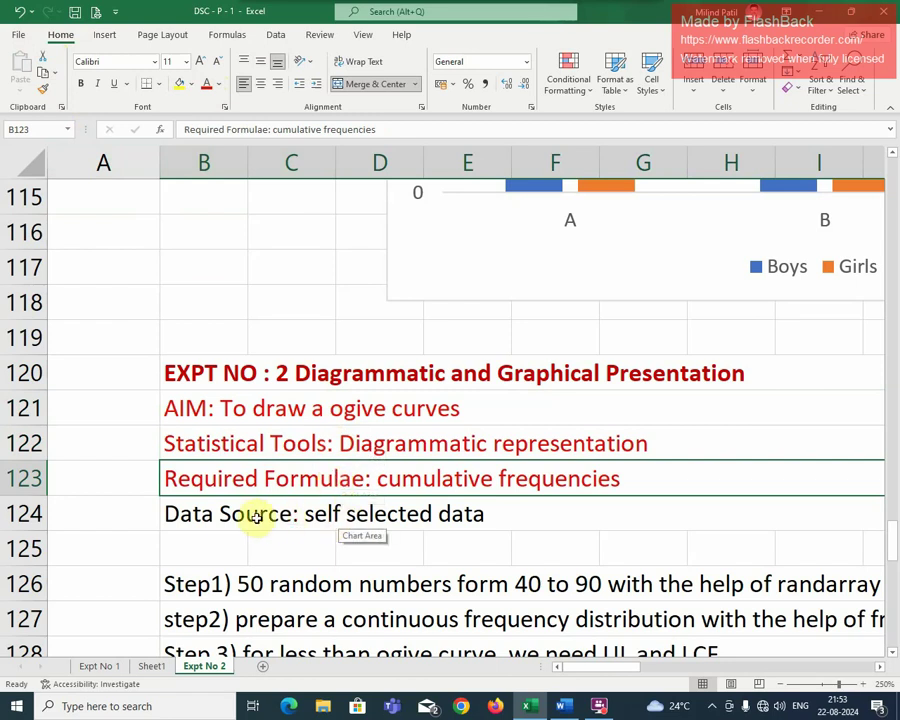
pyautogui.click(220, 514)
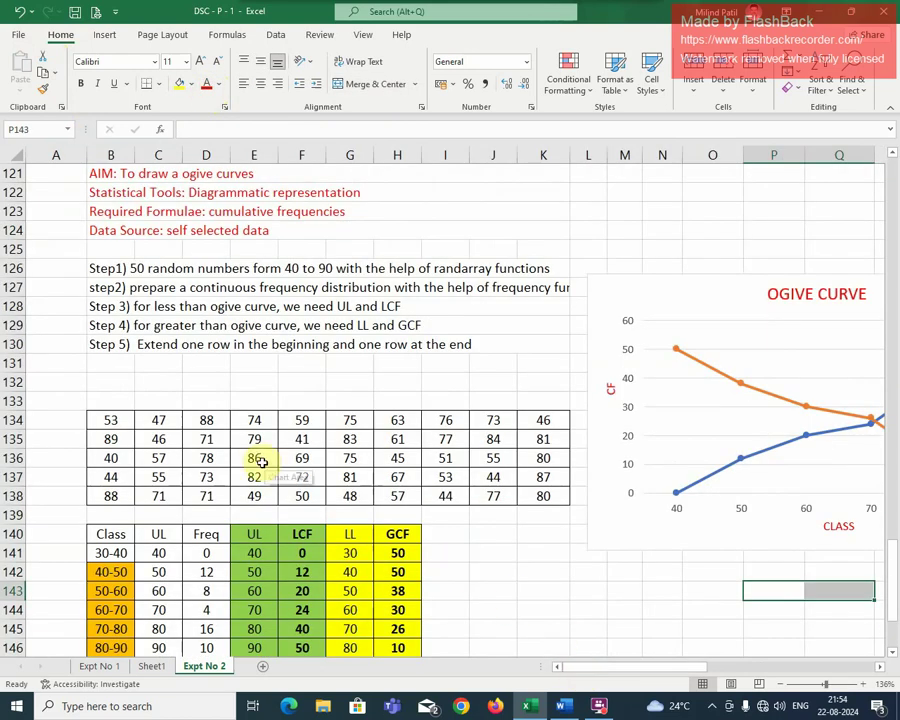
# Set the font colour of the five procedure step lines in rows 126 to 130 to red
pyautogui.click(121, 269)
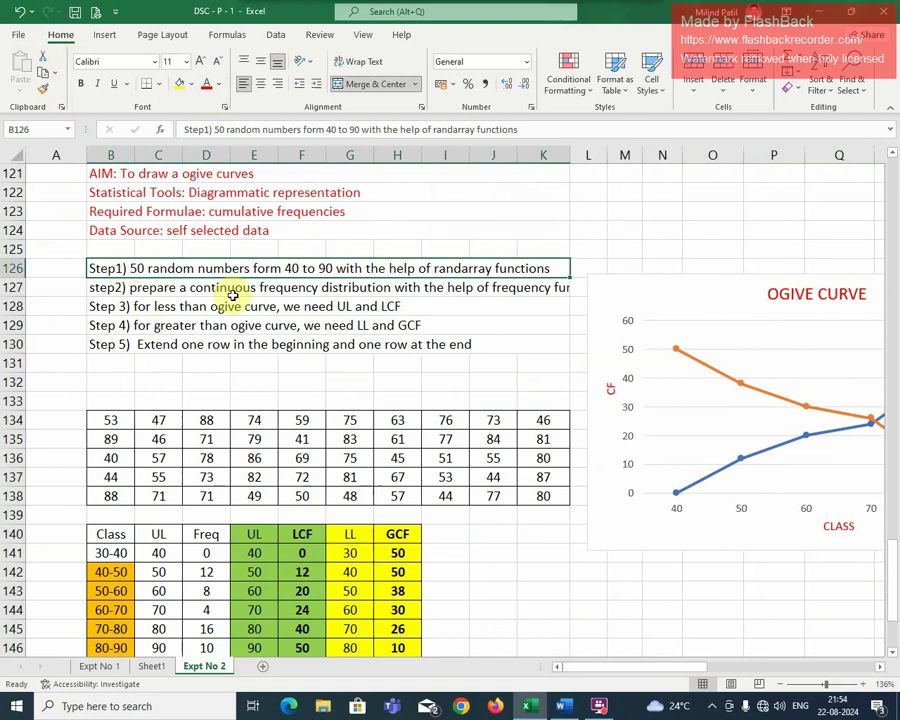
pyautogui.click(211, 86)
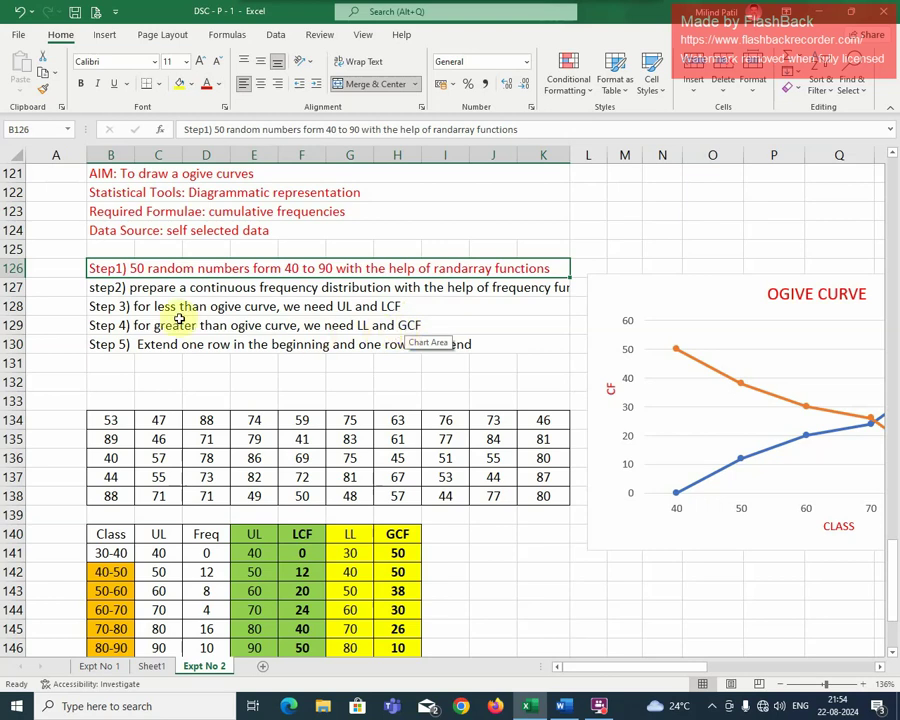
pyautogui.click(118, 289)
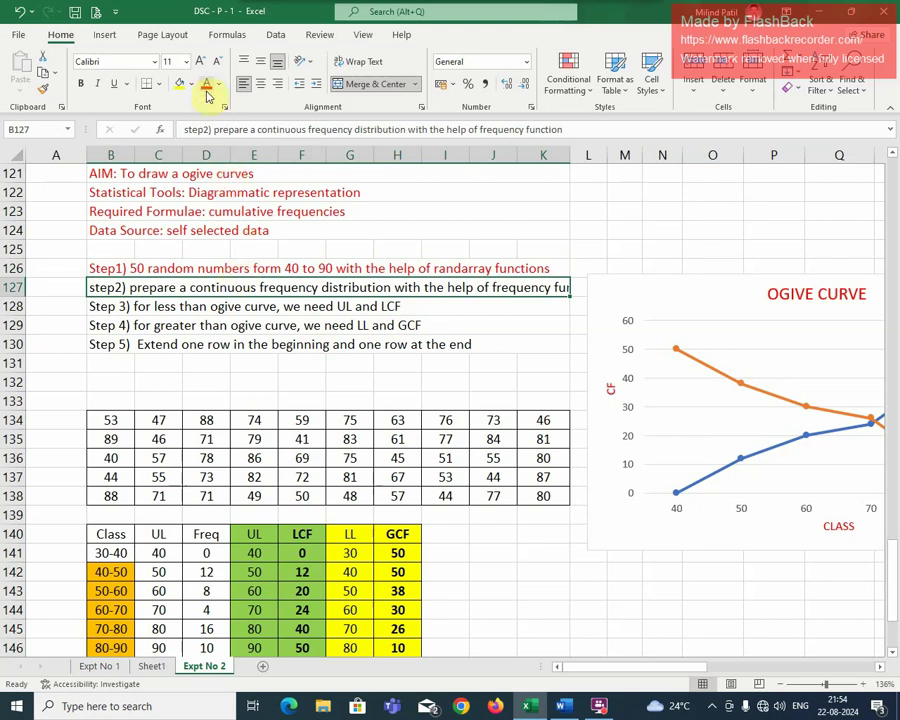
pyautogui.scroll(-1, 114, 250)
pyautogui.click(114, 250)
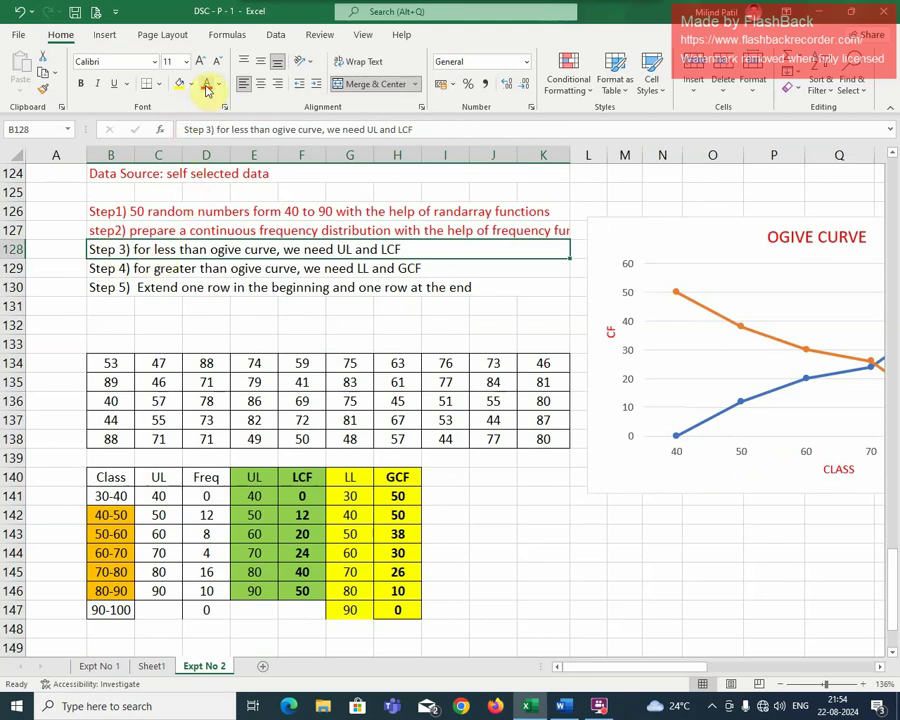
pyautogui.click(207, 86)
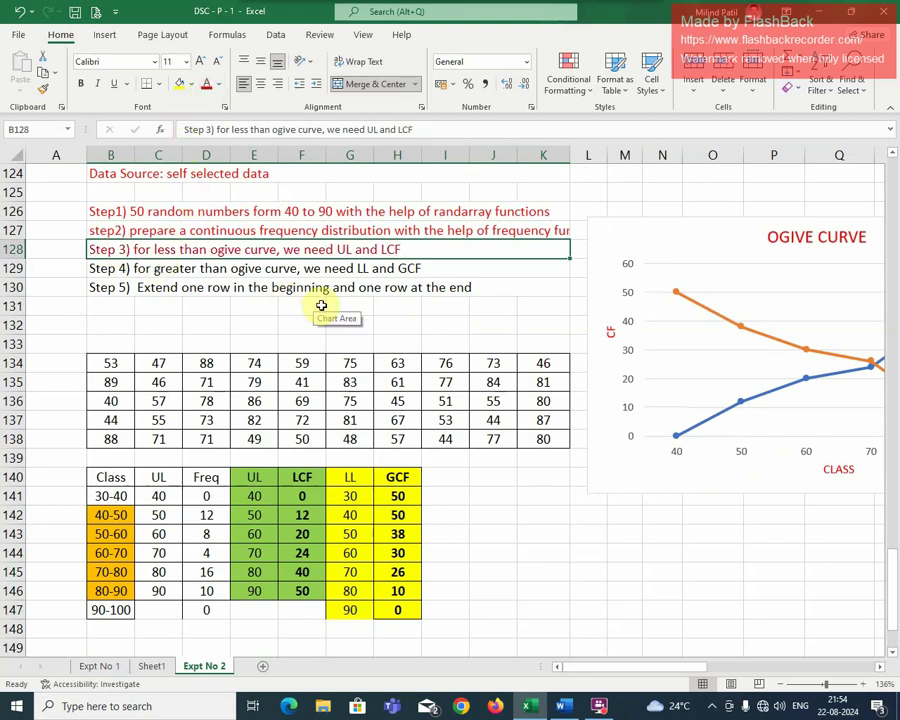
pyautogui.click(117, 269)
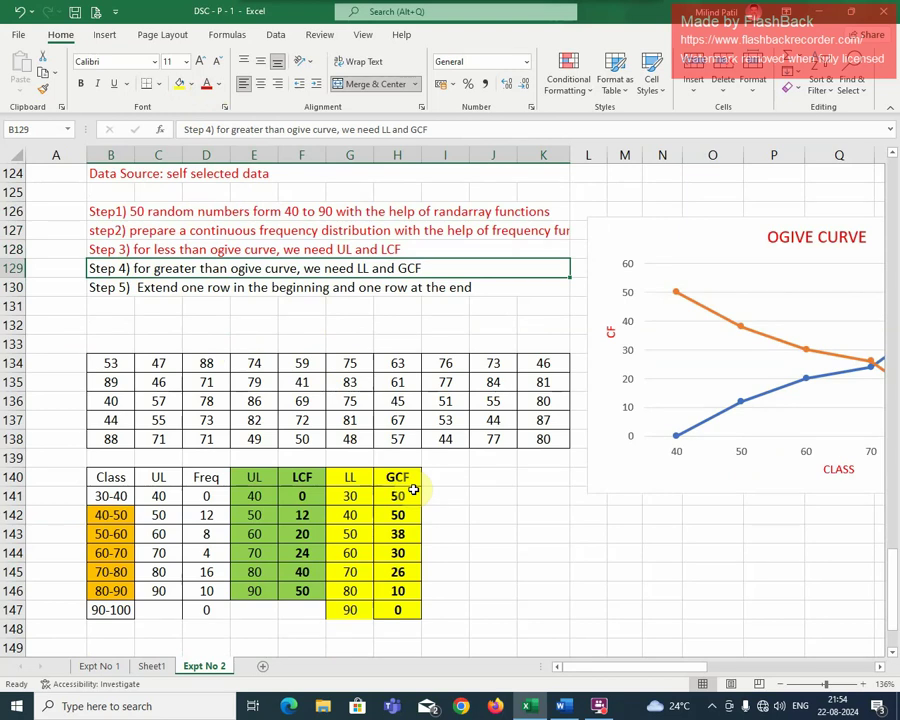
pyautogui.click(206, 84)
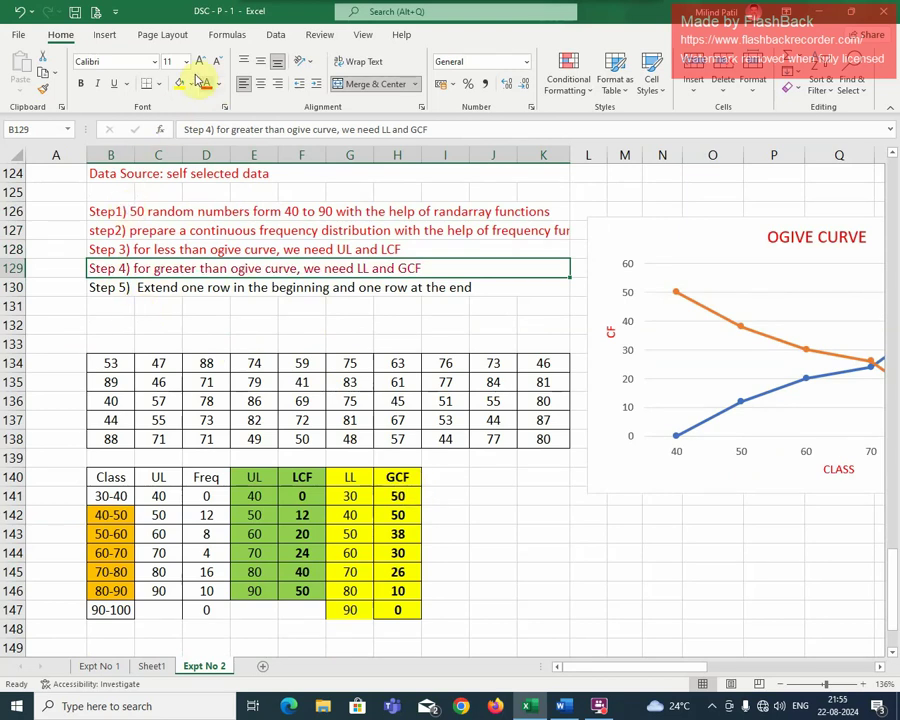
pyautogui.click(110, 286)
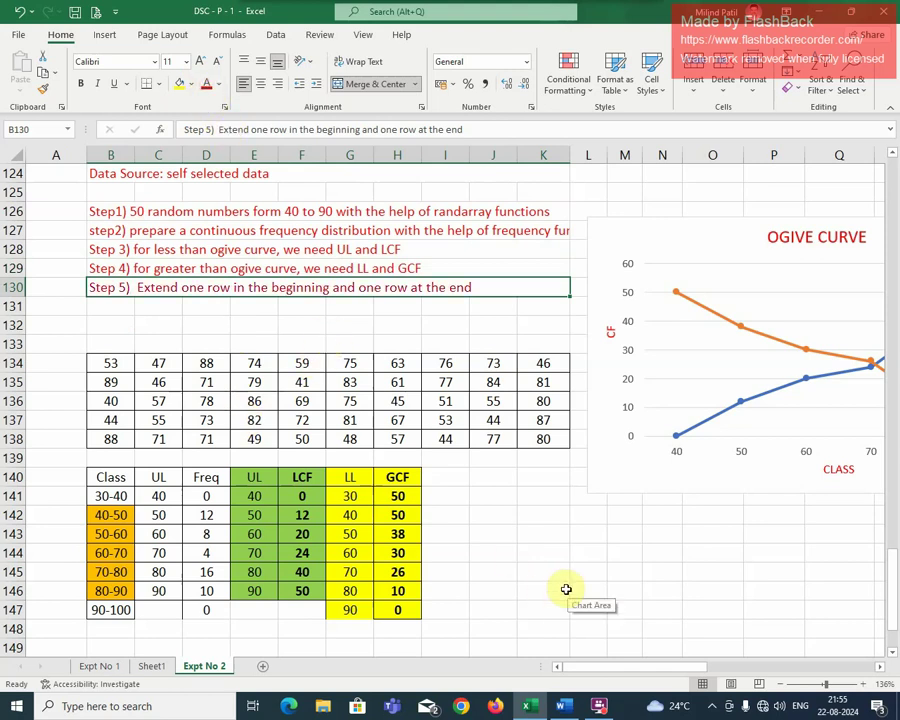
# Set the font colour of the Step1 line in row 126 back to black
pyautogui.click(821, 684)
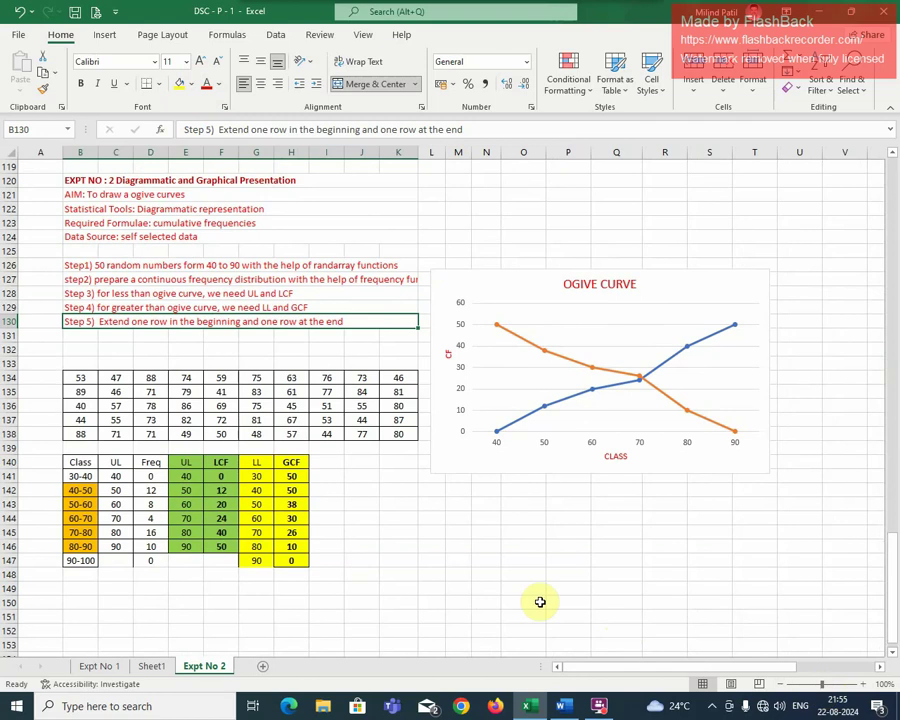
pyautogui.scroll(-2, 536, 596)
pyautogui.scroll(3, 380, 484)
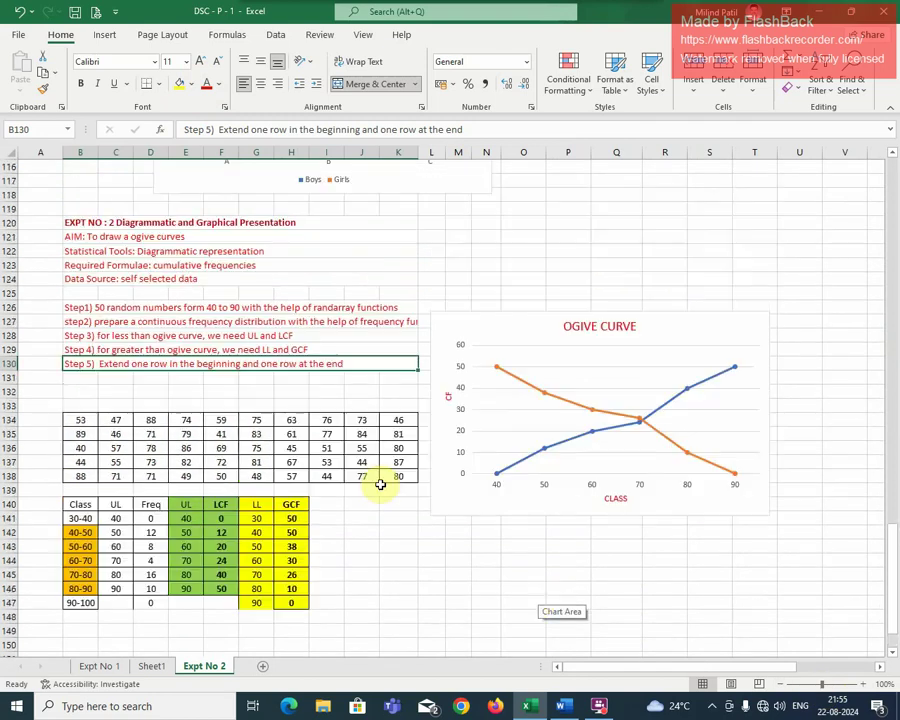
pyautogui.click(106, 308)
pyautogui.click(217, 84)
pyautogui.click(232, 100)
pyautogui.click(413, 546)
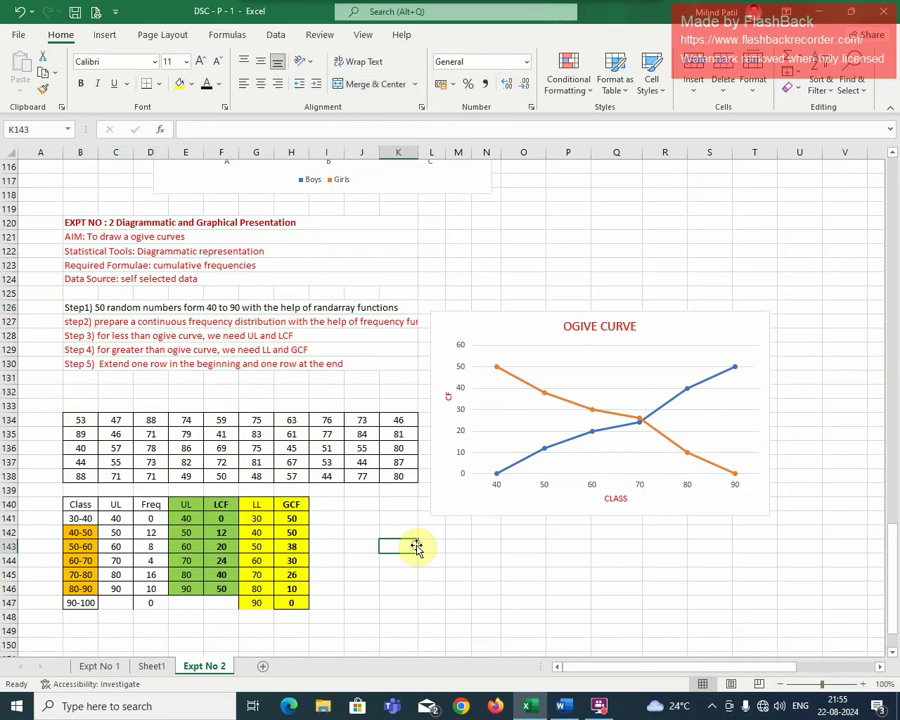
# Enter the formula =RANDARRAY(5,10,40,90) in cell B150 on the Expt No 2 sheet
pyautogui.scroll(-2, 416, 547)
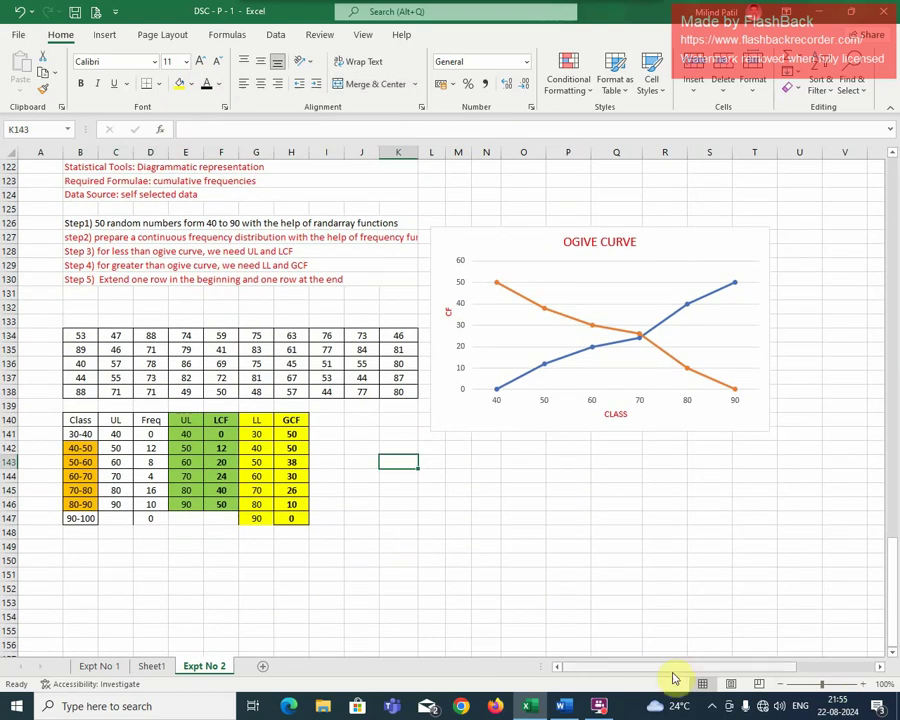
pyautogui.scroll(2, 468, 625)
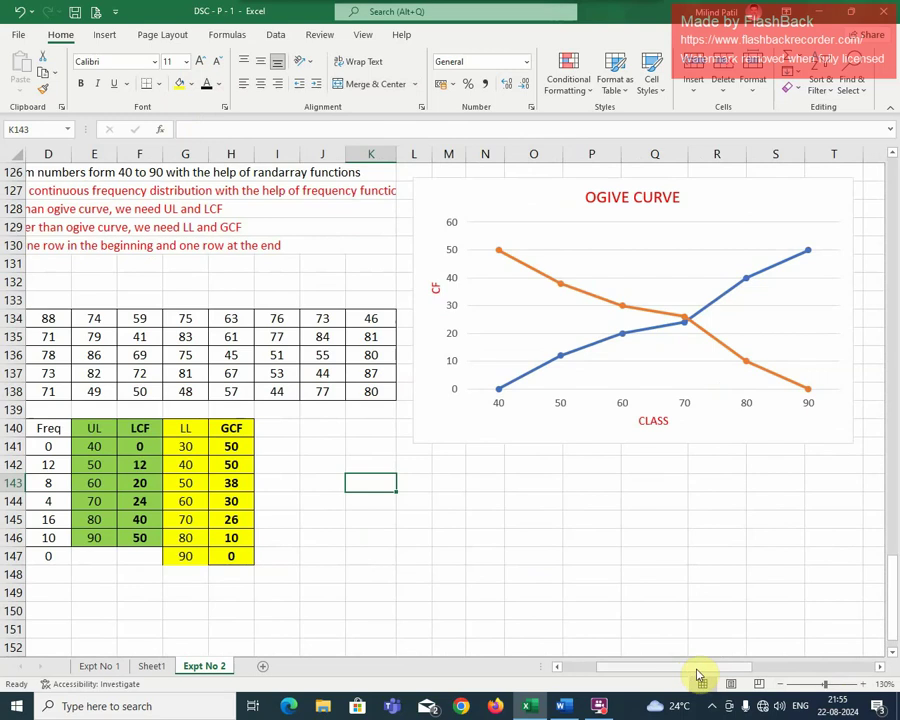
pyautogui.moveTo(699, 667); pyautogui.dragTo(616, 665)
pyautogui.scroll(-3, 110, 446)
pyautogui.click(112, 447)
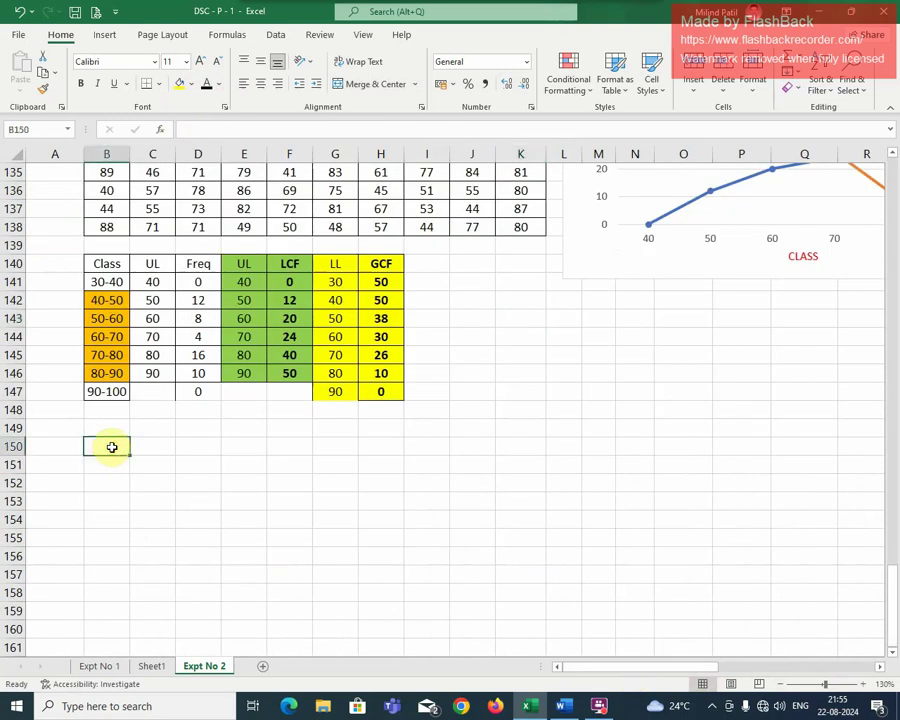
pyautogui.write('=RAND')
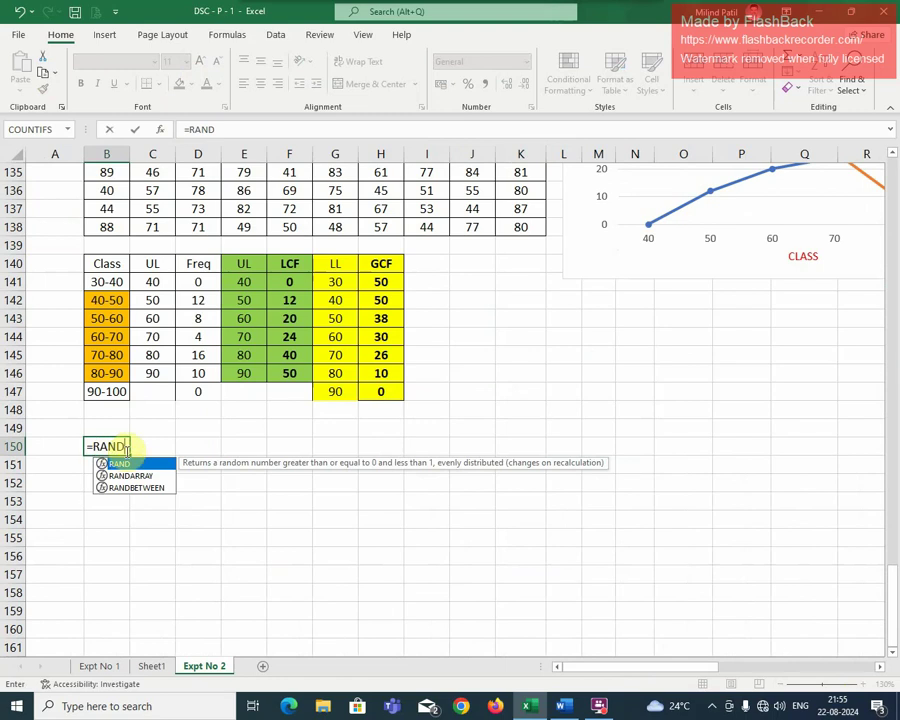
pyautogui.click(128, 476)
pyautogui.doubleClick(128, 476)
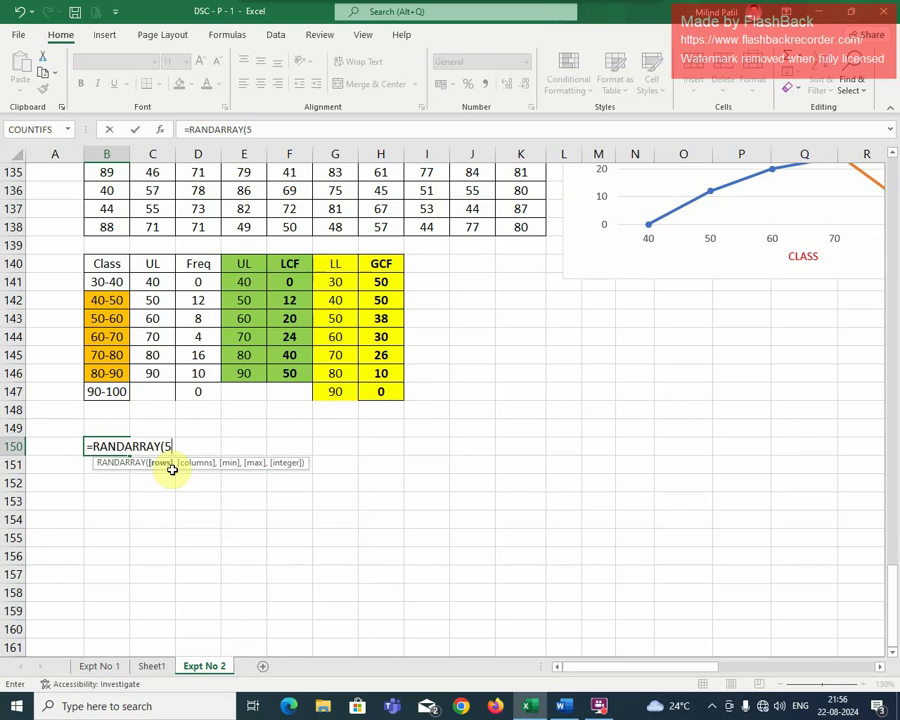
pyautogui.write(',10,')
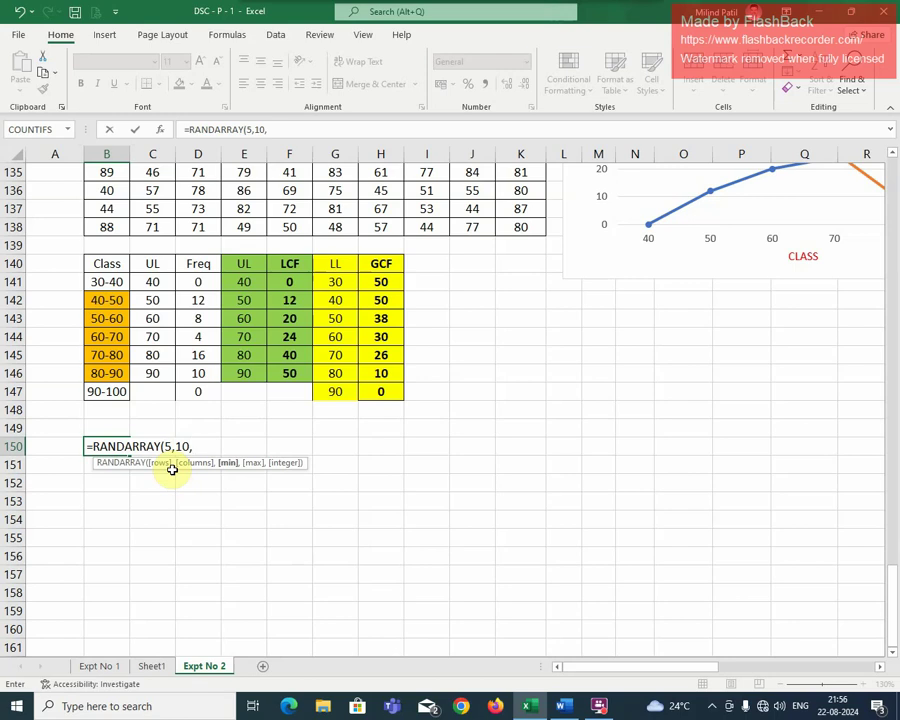
pyautogui.write('40,')
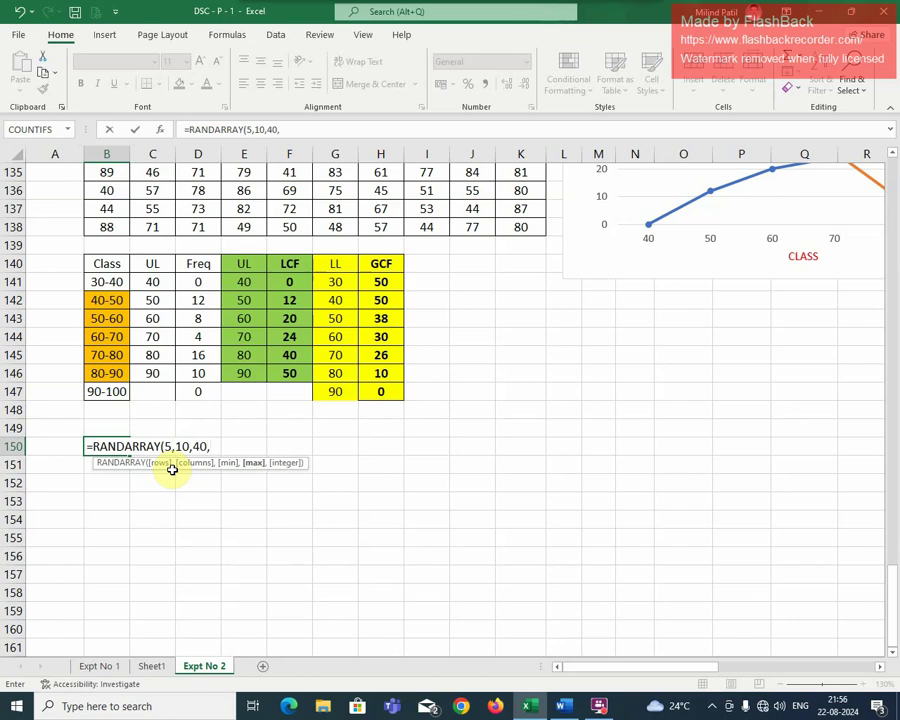
pyautogui.write('90)')
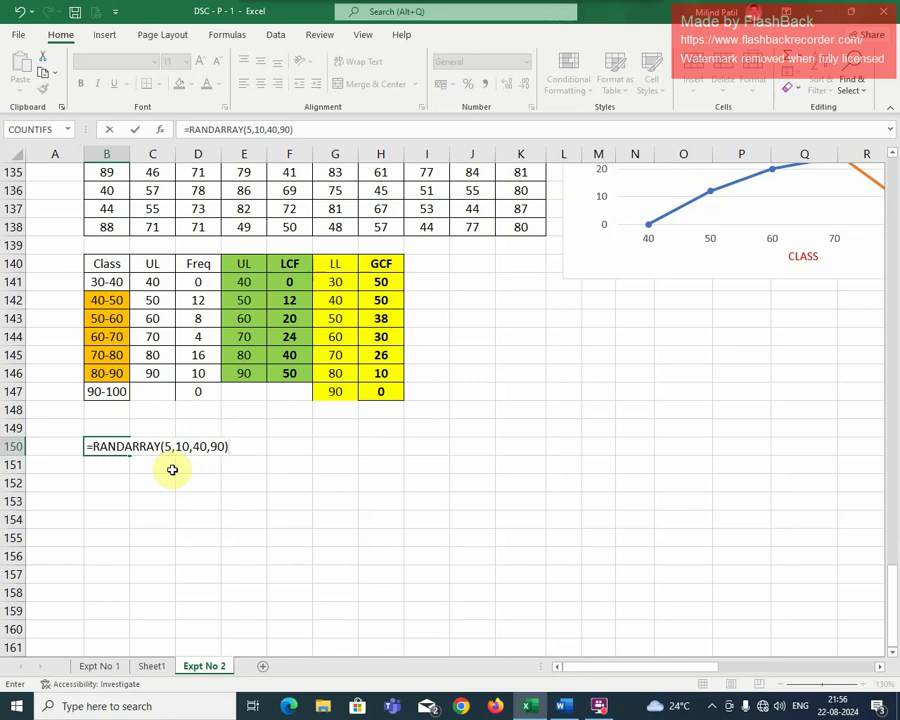
pyautogui.press('Return')
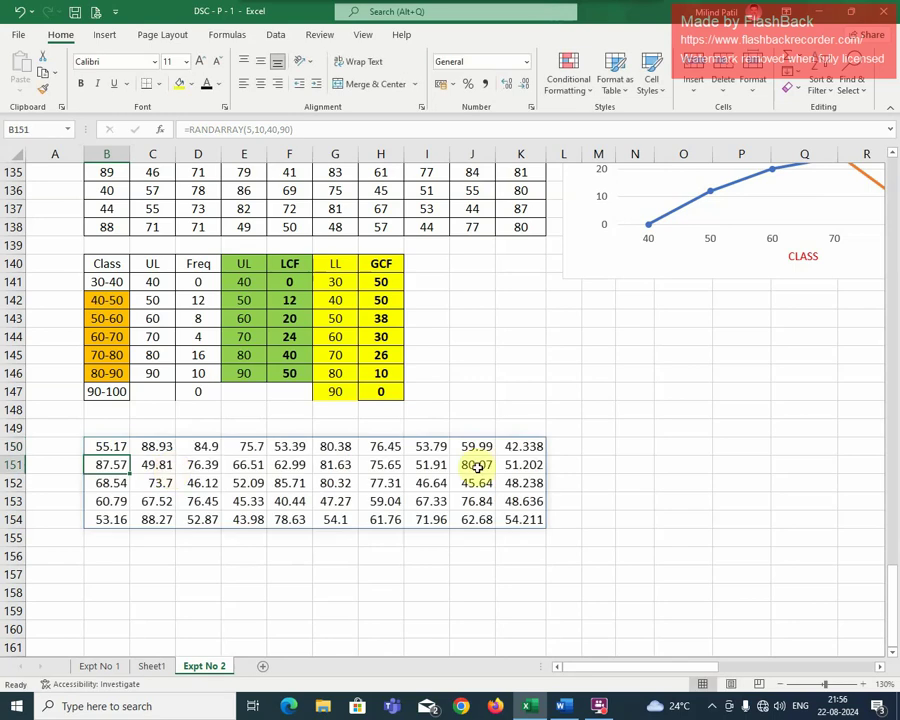
# Format the random numbers in B150:K154 without decimals, centred and with all cell borders
pyautogui.click(350, 576)
pyautogui.moveTo(110, 447); pyautogui.dragTo(521, 520)
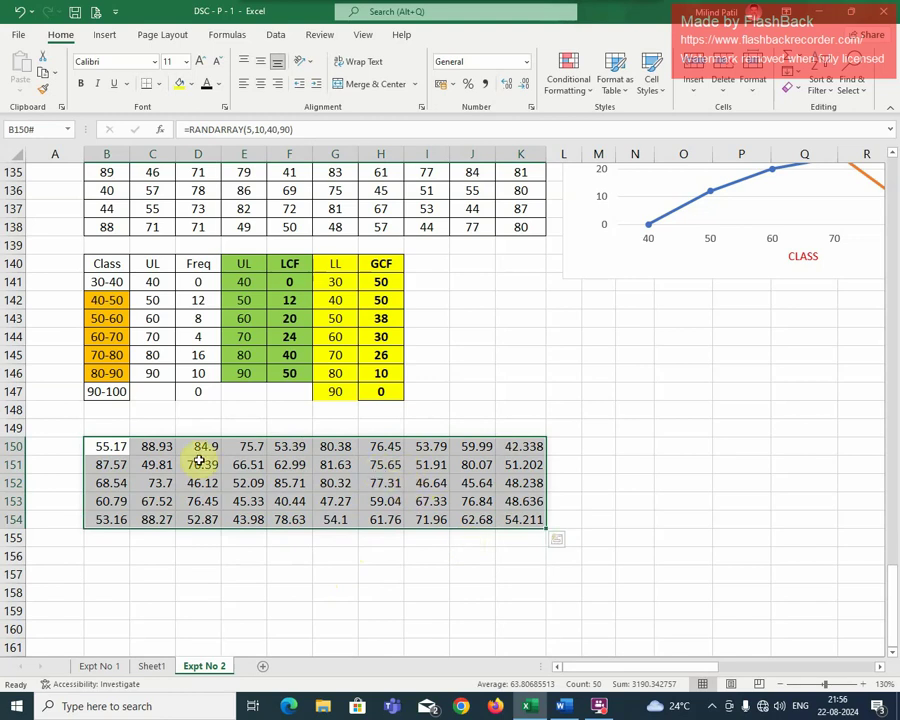
pyautogui.click(523, 90)
pyautogui.click(523, 90)
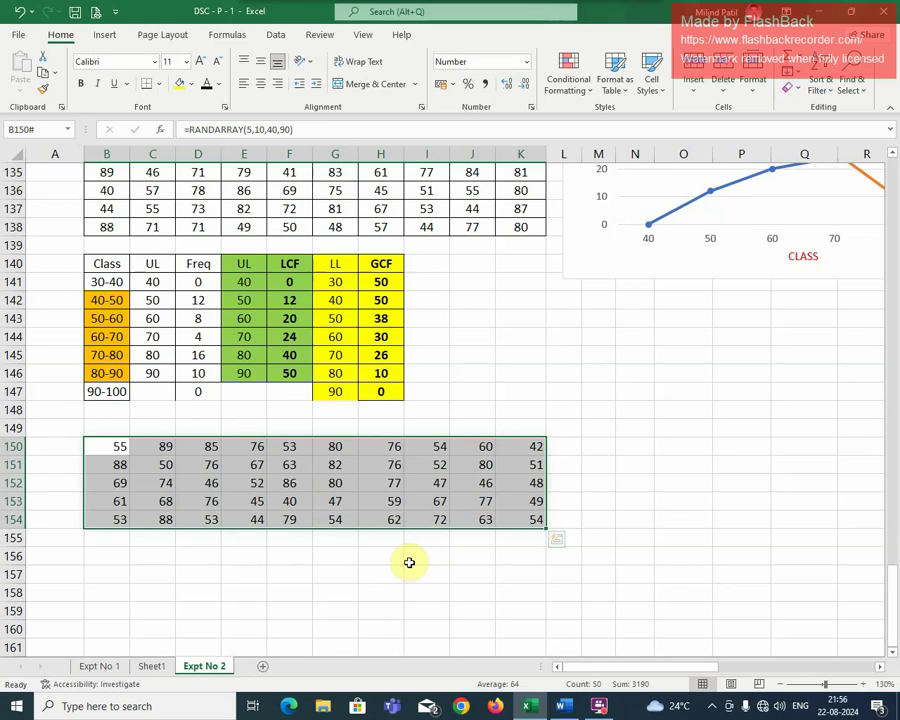
pyautogui.click(290, 557)
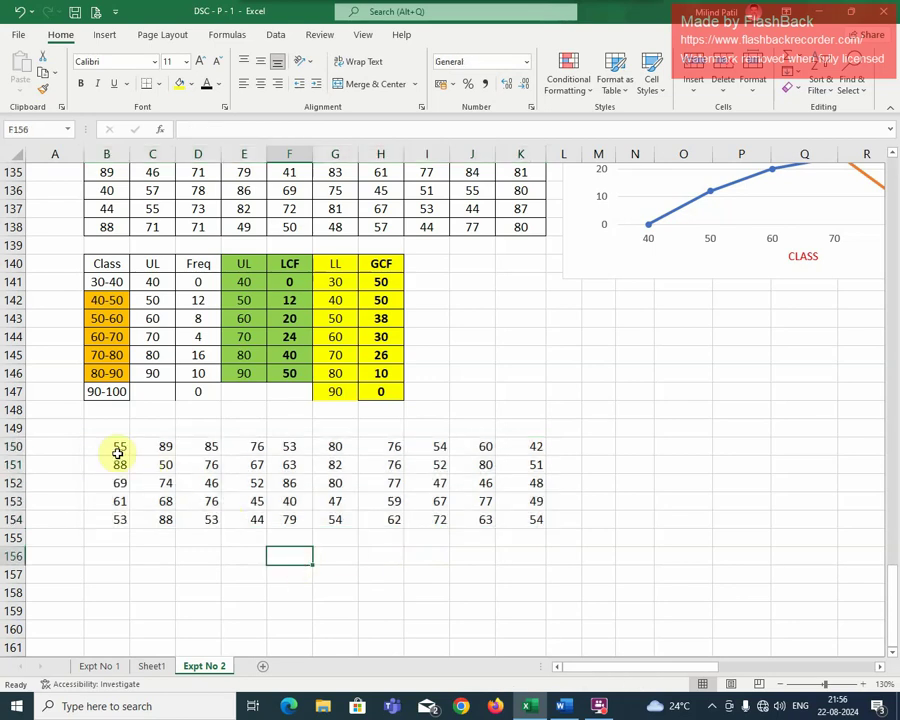
pyautogui.moveTo(105, 449); pyautogui.dragTo(522, 519)
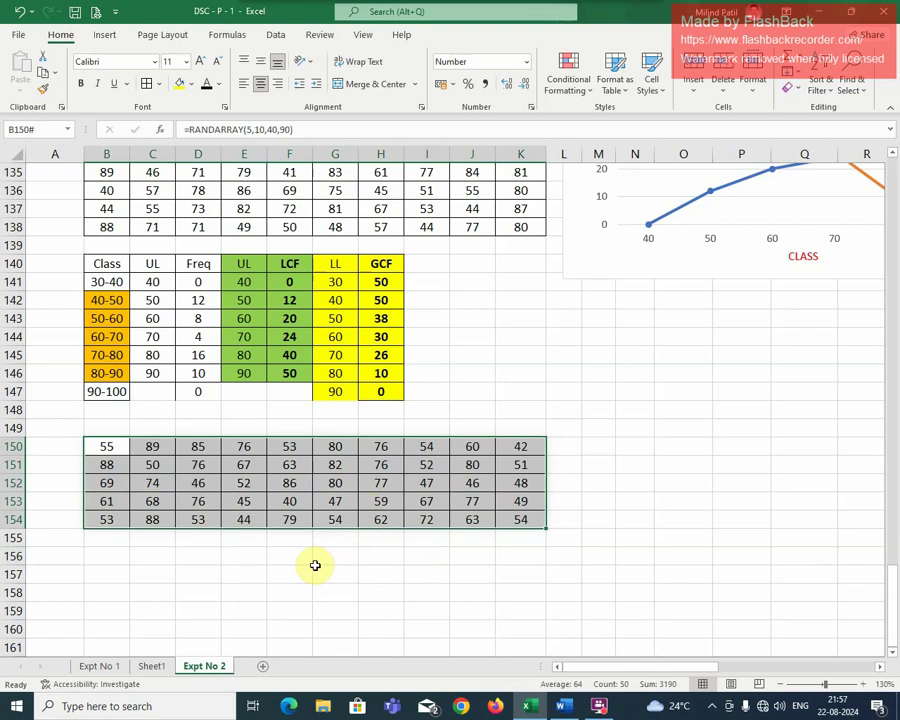
# Replace the RANDARRAY formula in B150:K154 with its static values by copying and pasting values in place
pyautogui.click(41, 70)
pyautogui.moveTo(105, 446); pyautogui.dragTo(514, 518)
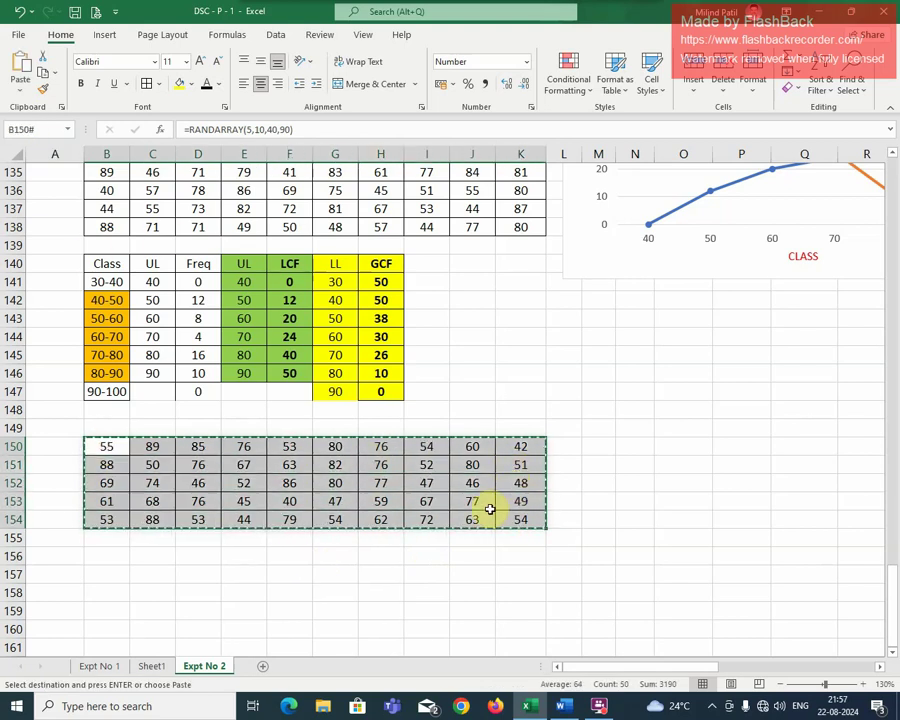
pyautogui.click(20, 90)
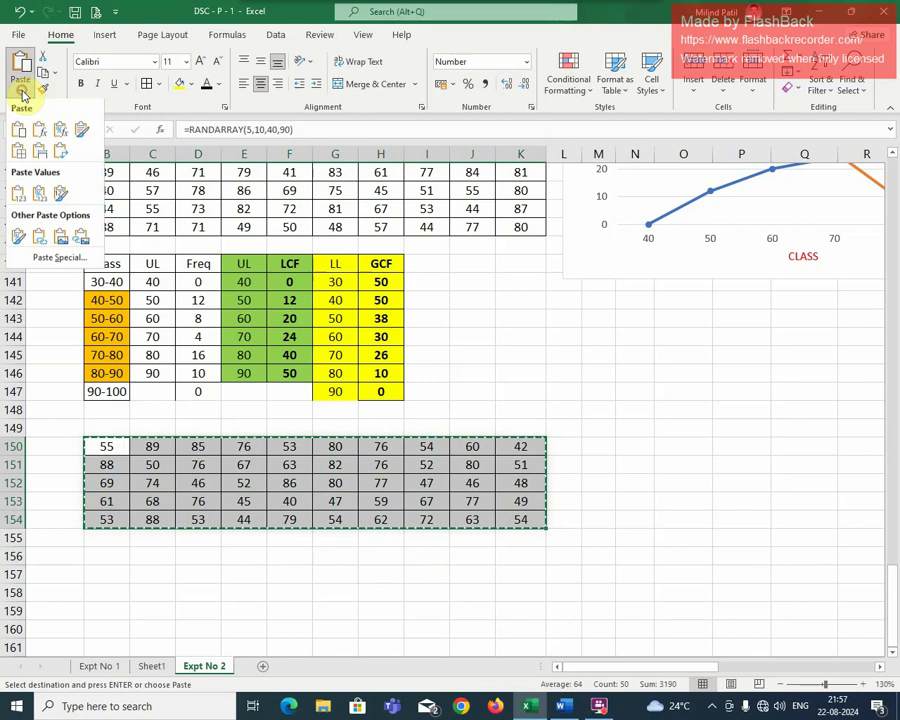
pyautogui.click(27, 194)
pyautogui.click(329, 595)
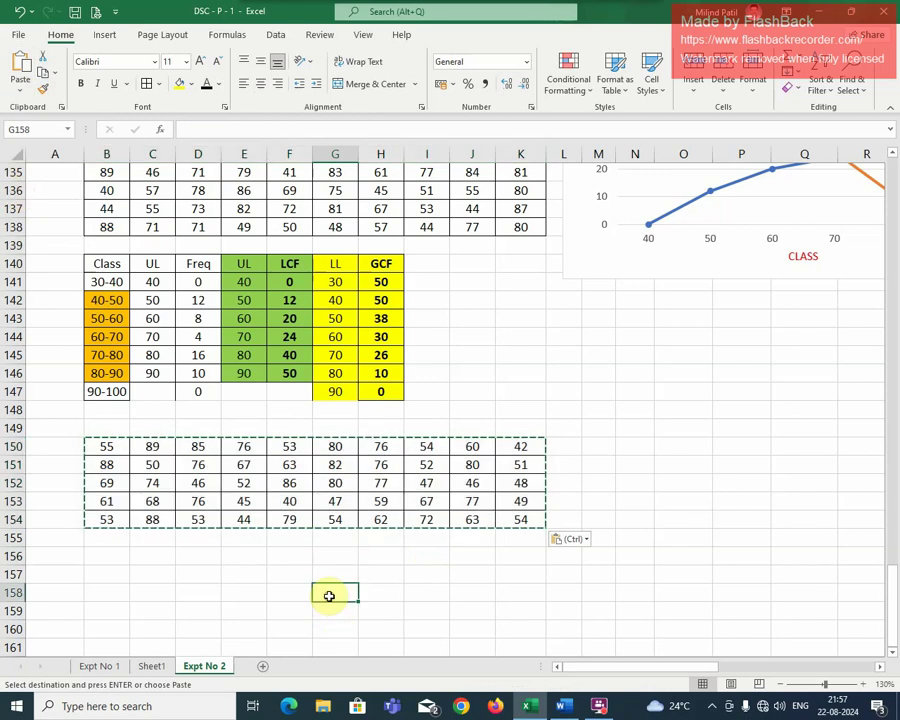
pyautogui.press('Escape')
pyautogui.click(454, 572)
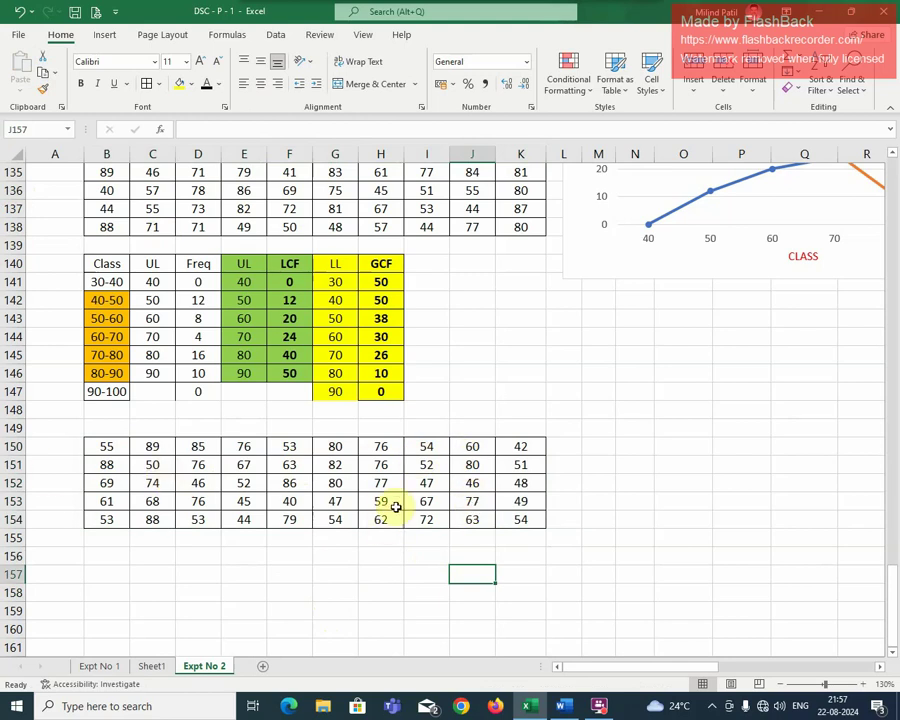
# Enter the column headers CLASS, UL and FREQ in cells B156 to D156
pyautogui.click(112, 264)
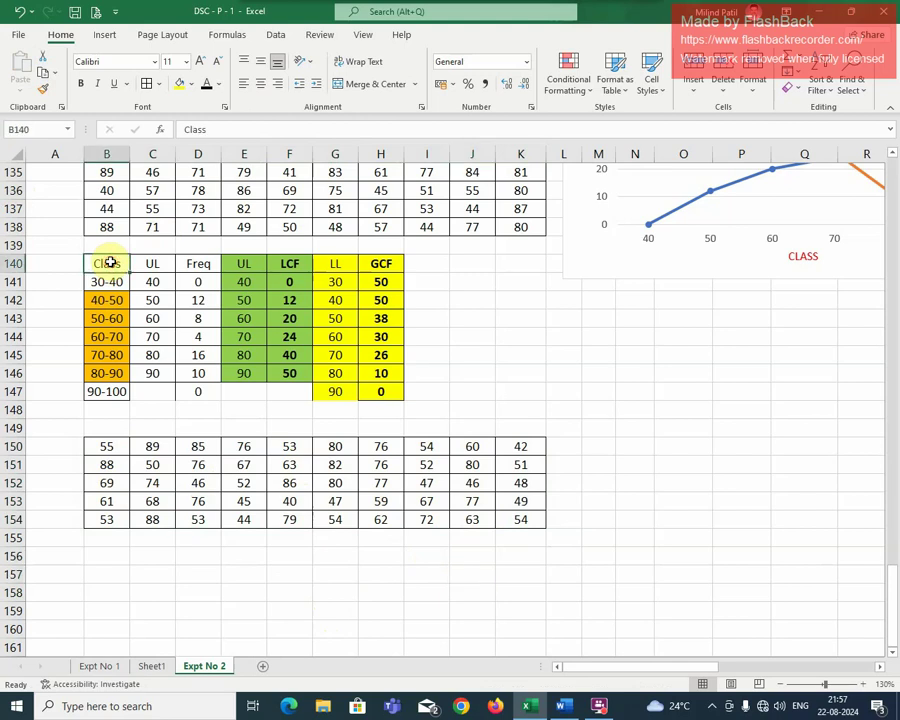
pyautogui.click(106, 555)
pyautogui.write('CLASS')
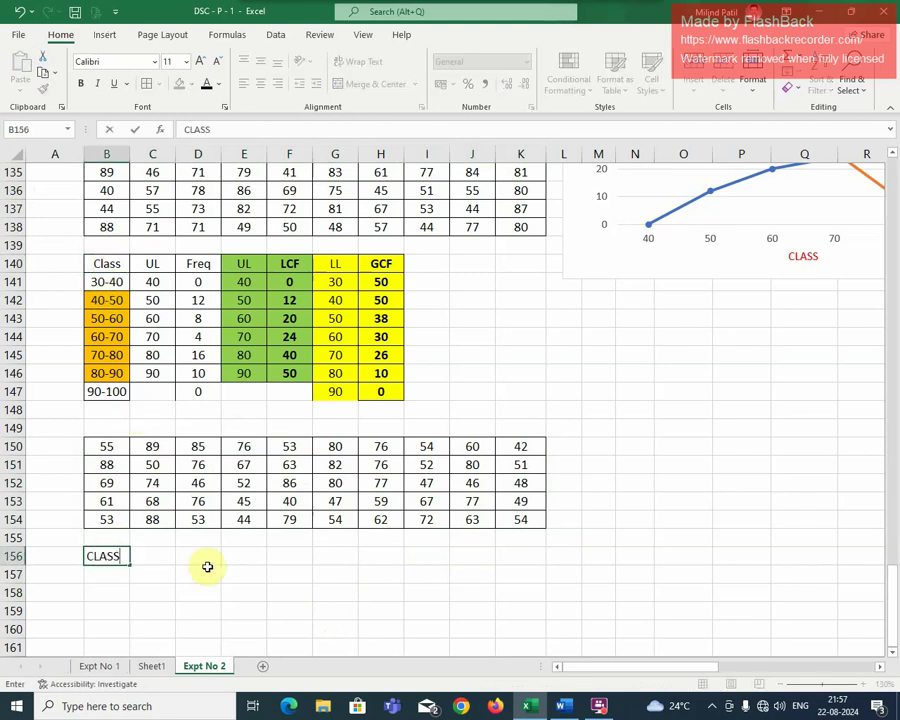
pyautogui.press('Tab')
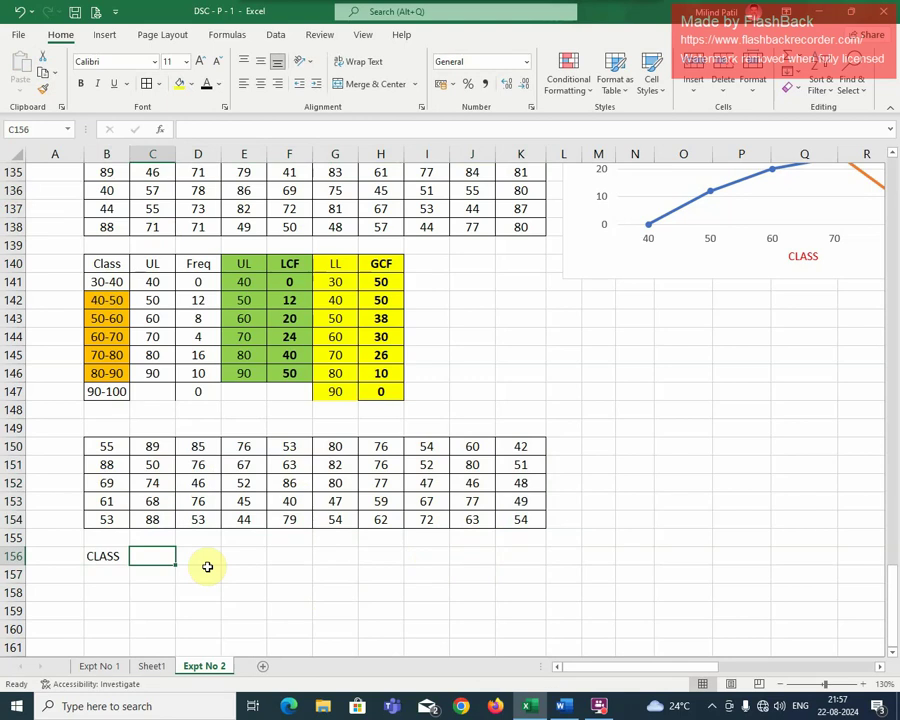
pyautogui.write('U')
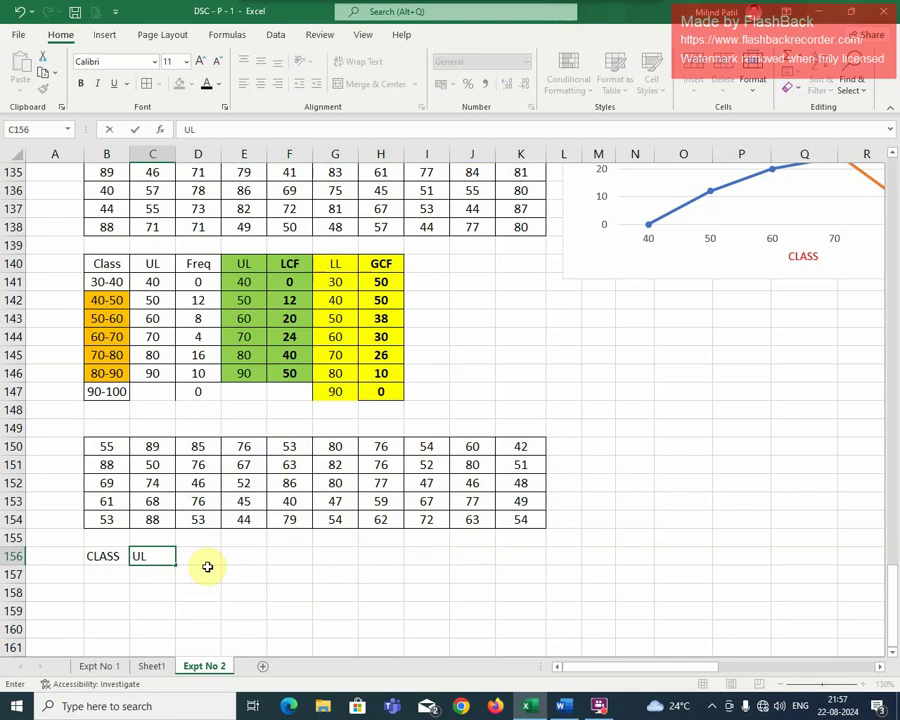
pyautogui.write('L')
pyautogui.press('Tab')
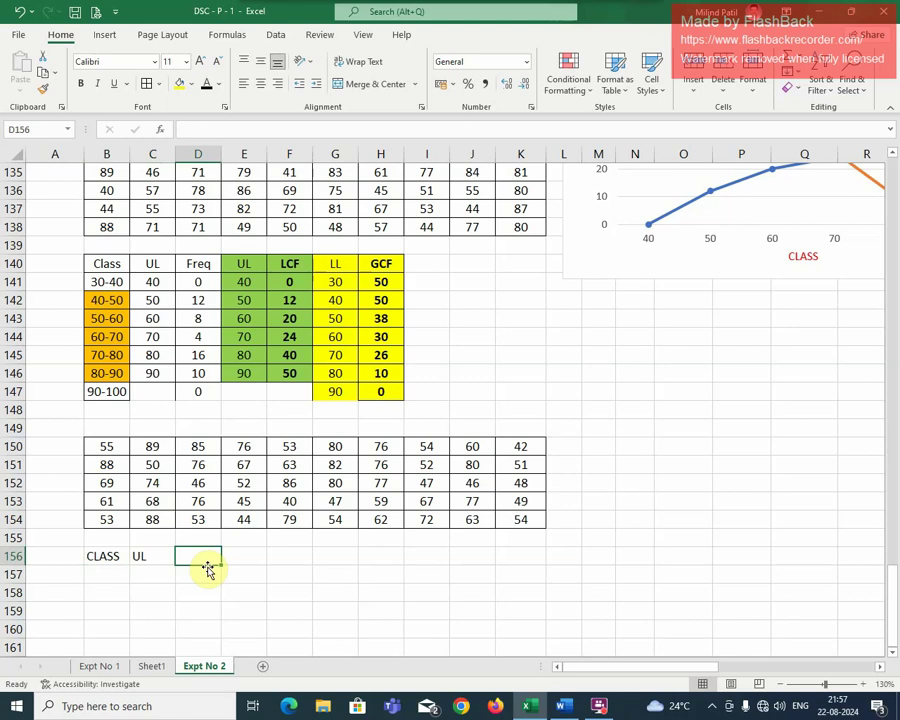
pyautogui.write('F')
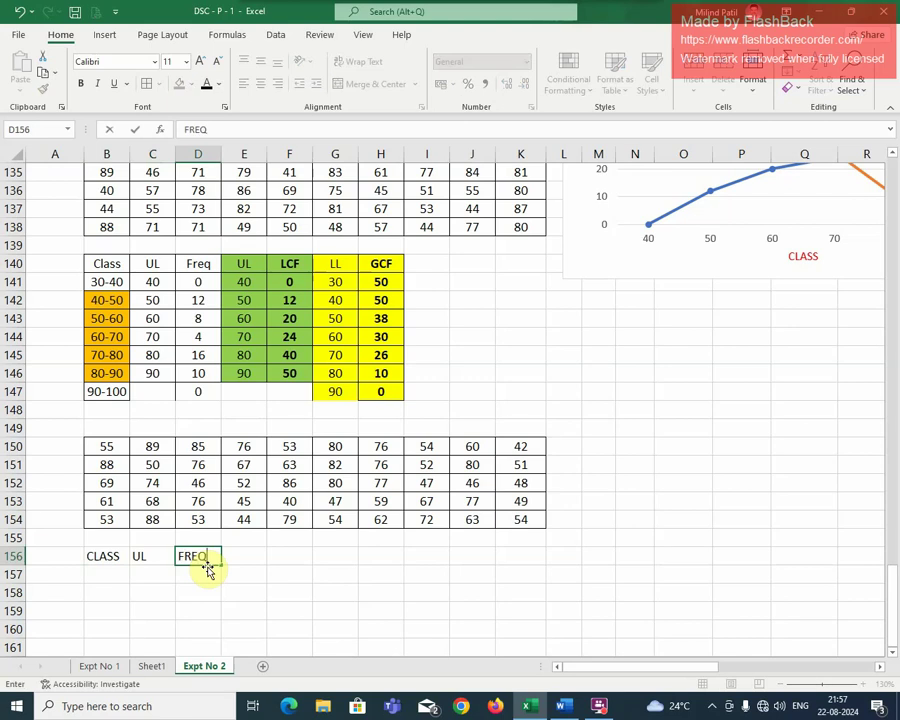
pyautogui.write('REQ')
pyautogui.click(280, 586)
# List the class intervals 40-50, 50-60, 60-70, 70-80 and 80-90 in cells B157 to B161
pyautogui.scroll(-2, 280, 586)
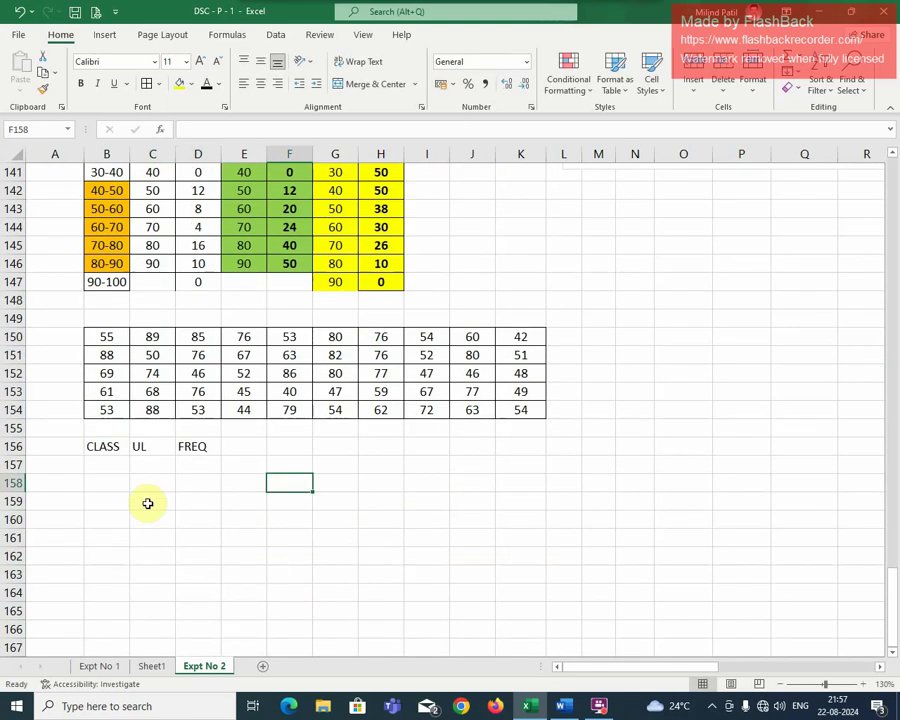
pyautogui.click(115, 464)
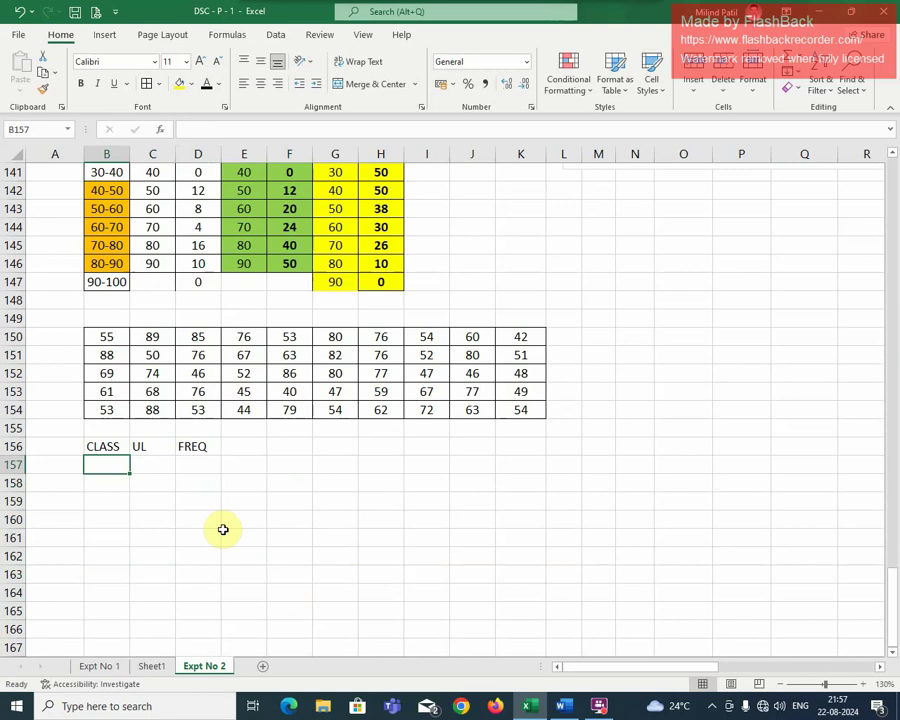
pyautogui.write('40-50')
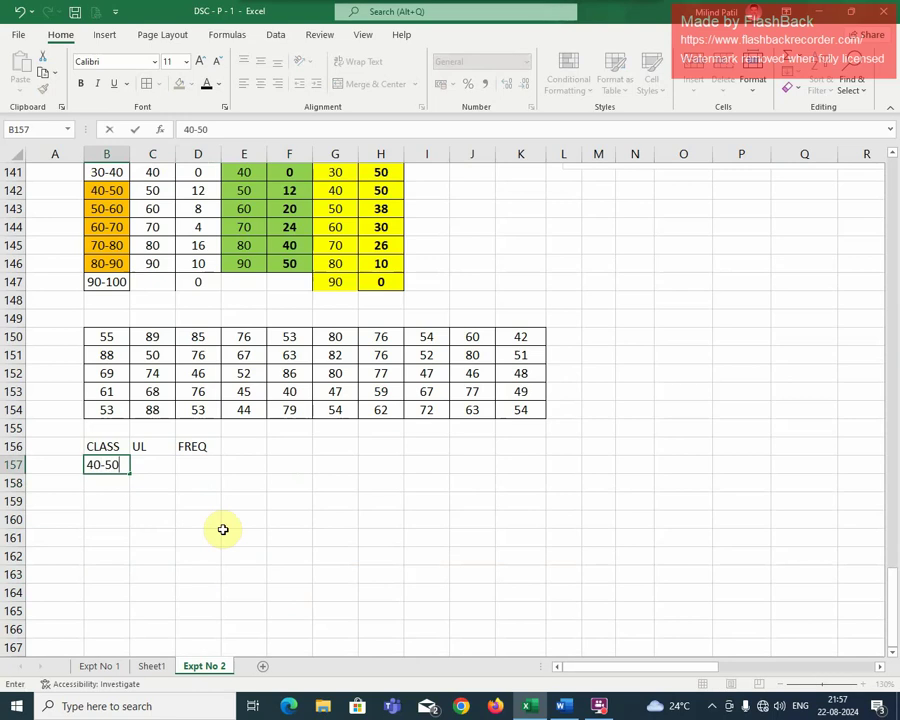
pyautogui.press('Return')
pyautogui.write('50-60')
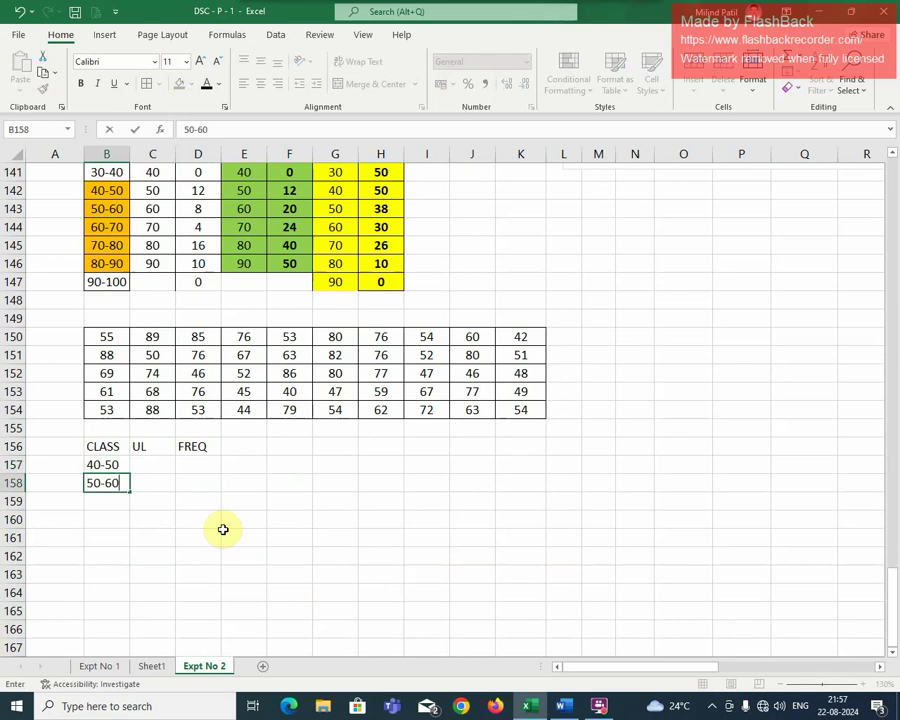
pyautogui.press('Return')
pyautogui.write('60')
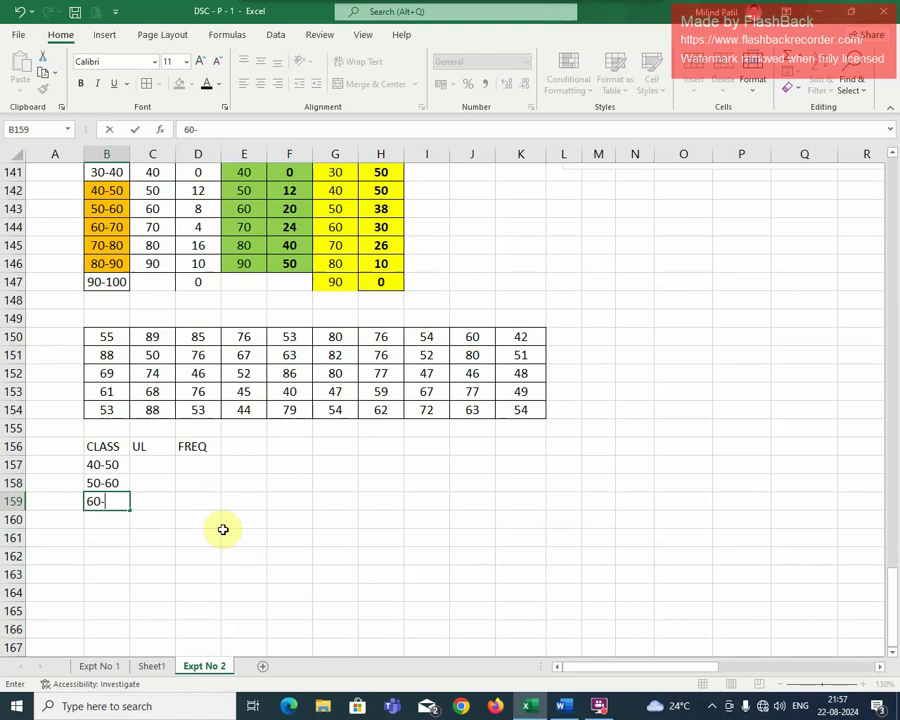
pyautogui.write('-70')
pyautogui.press('Return')
pyautogui.write('70-80')
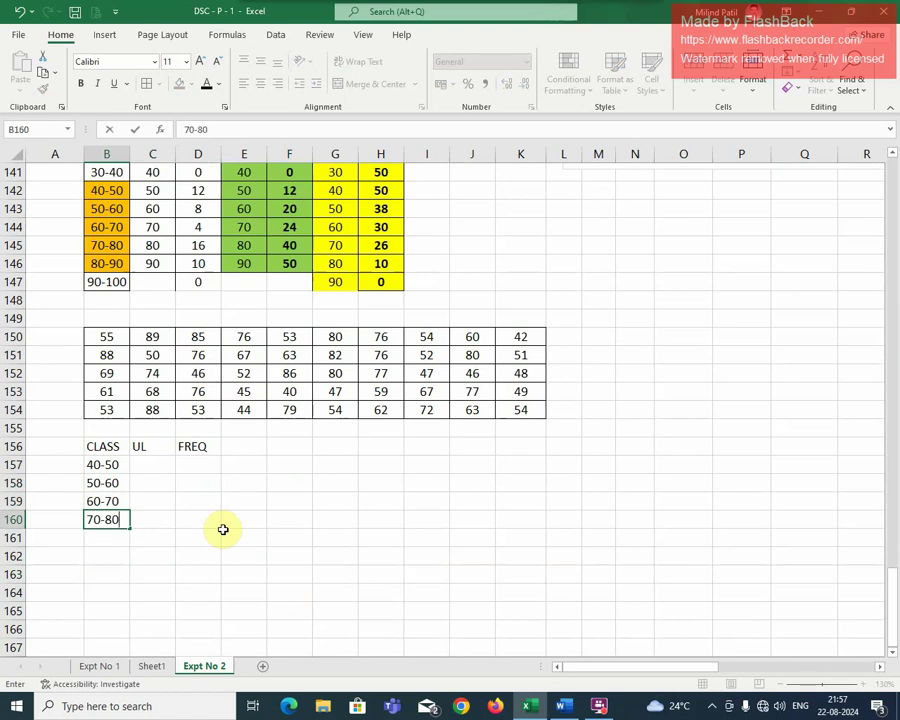
pyautogui.press('Return')
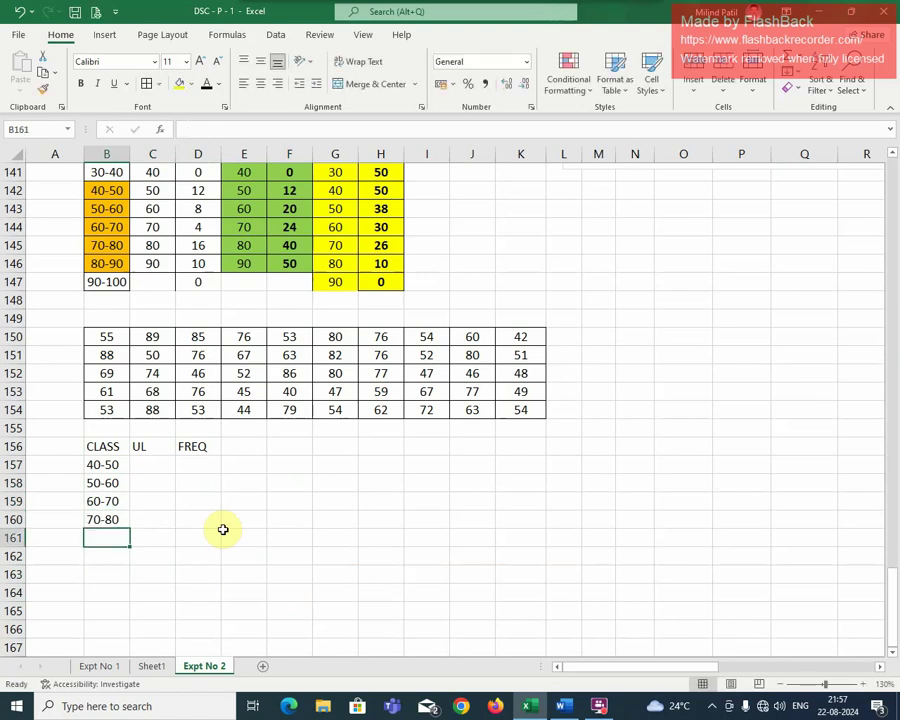
pyautogui.write('80-90')
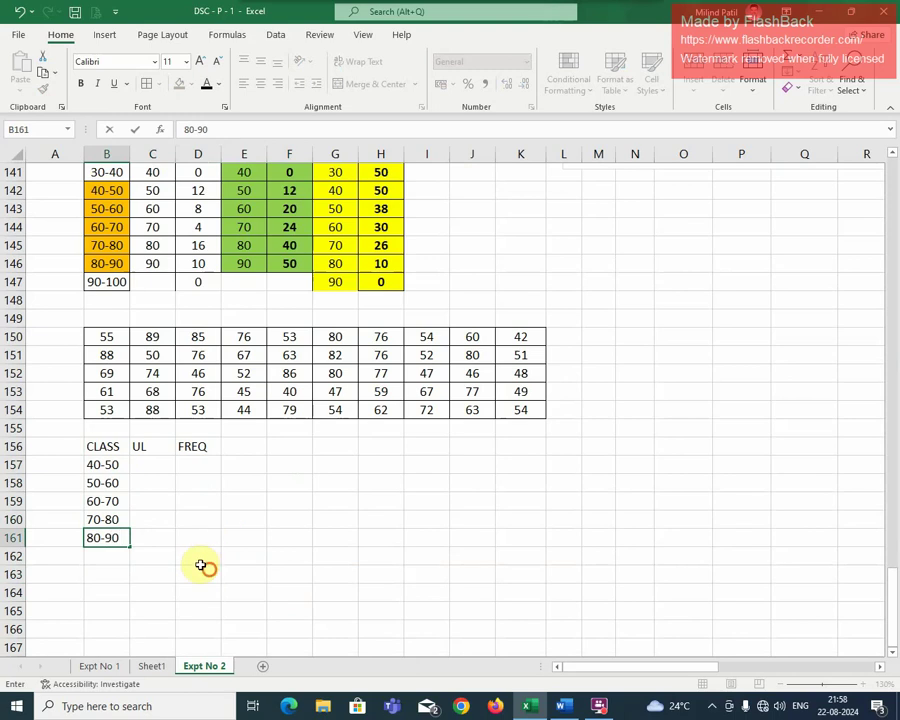
pyautogui.click(200, 566)
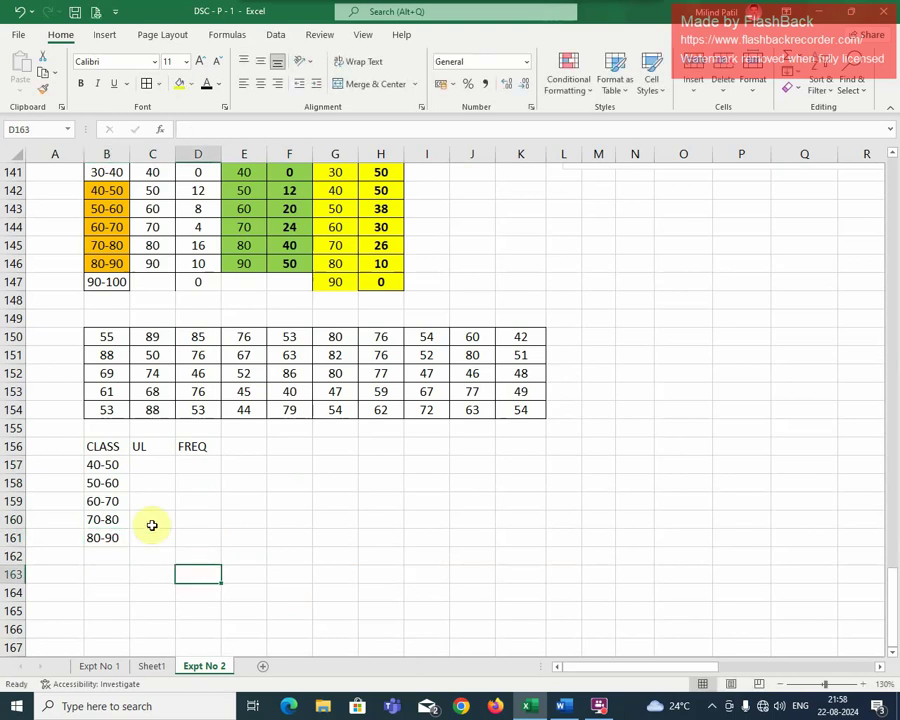
# Centre the contents of the new frequency table B156:D161 and give all its cells borders
pyautogui.moveTo(96, 448); pyautogui.dragTo(183, 525)
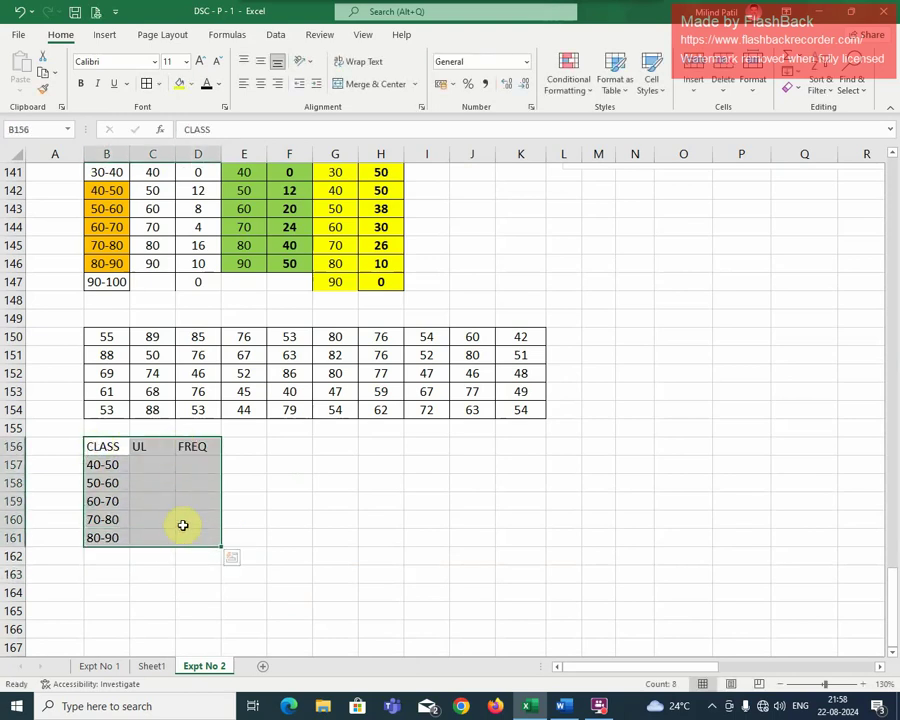
pyautogui.click(260, 84)
# Enter the upper limits 50 and 60 in cells C157 and C158 of the UL column
pyautogui.click(160, 463)
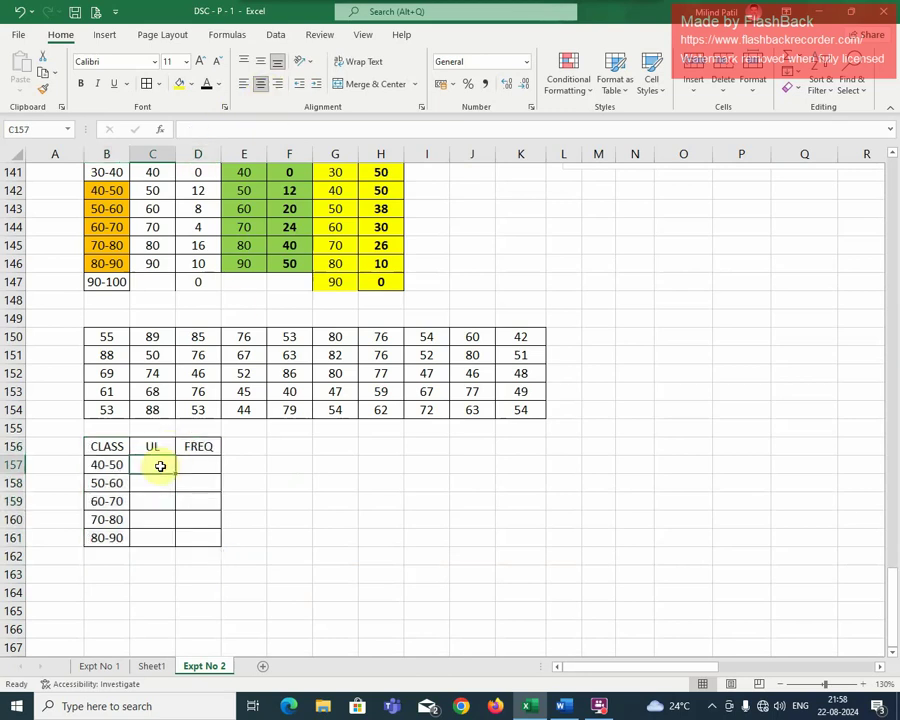
pyautogui.write('50')
pyautogui.press('Return')
pyautogui.write('60')
pyautogui.click(289, 519)
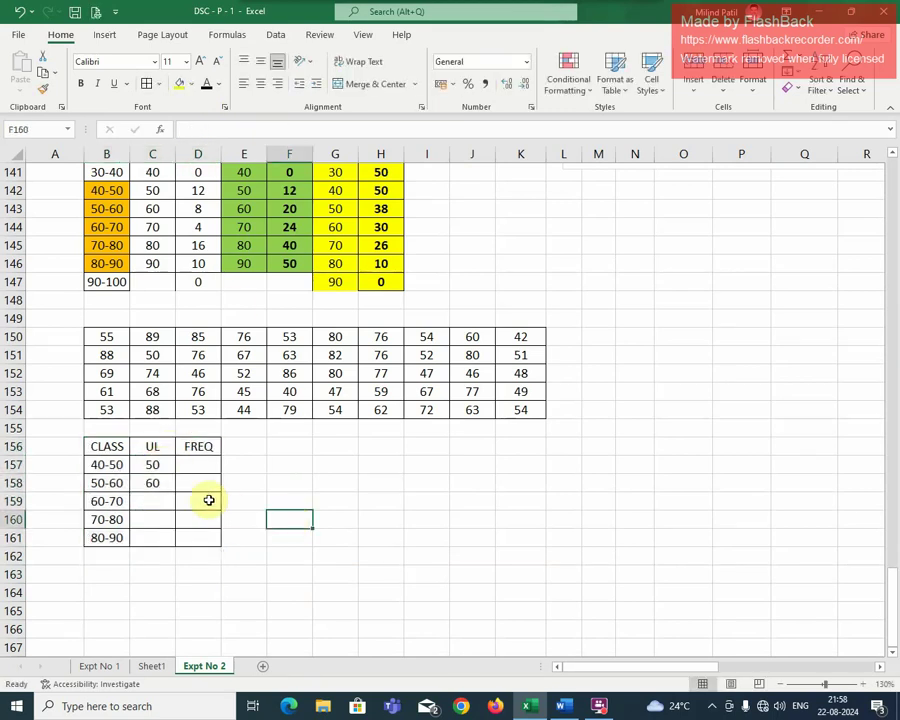
# Extend the UL series from C157:C158 down to C161 with the upper limits 70, 80 and 90
pyautogui.moveTo(157, 463); pyautogui.dragTo(177, 539)
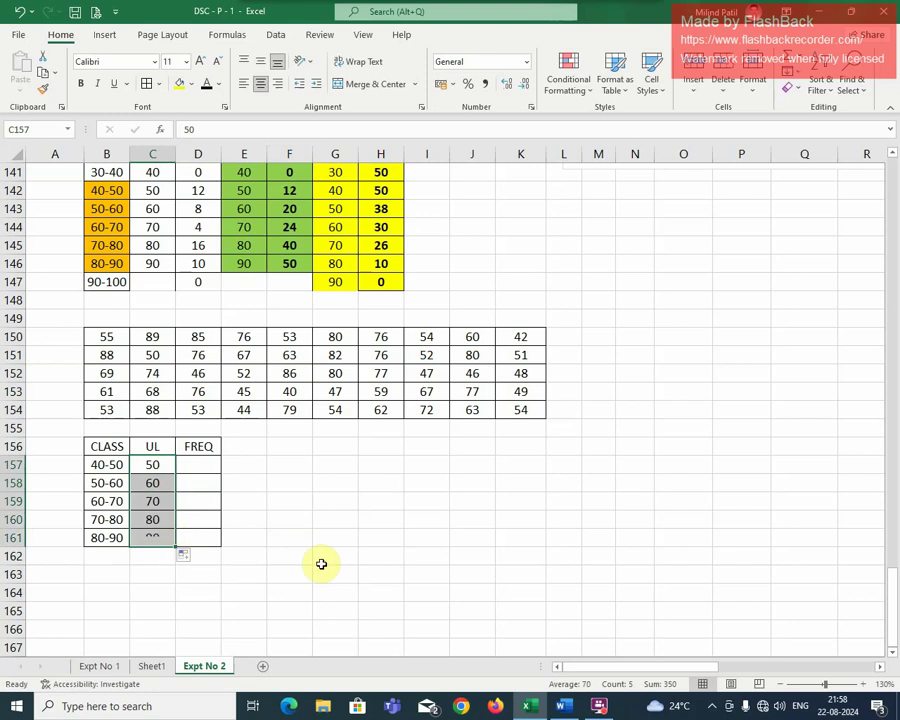
pyautogui.click(332, 556)
# Compute the class frequencies from cell D157 with the formula =FREQUENCY(B150:K154,C157:C161)
pyautogui.click(200, 464)
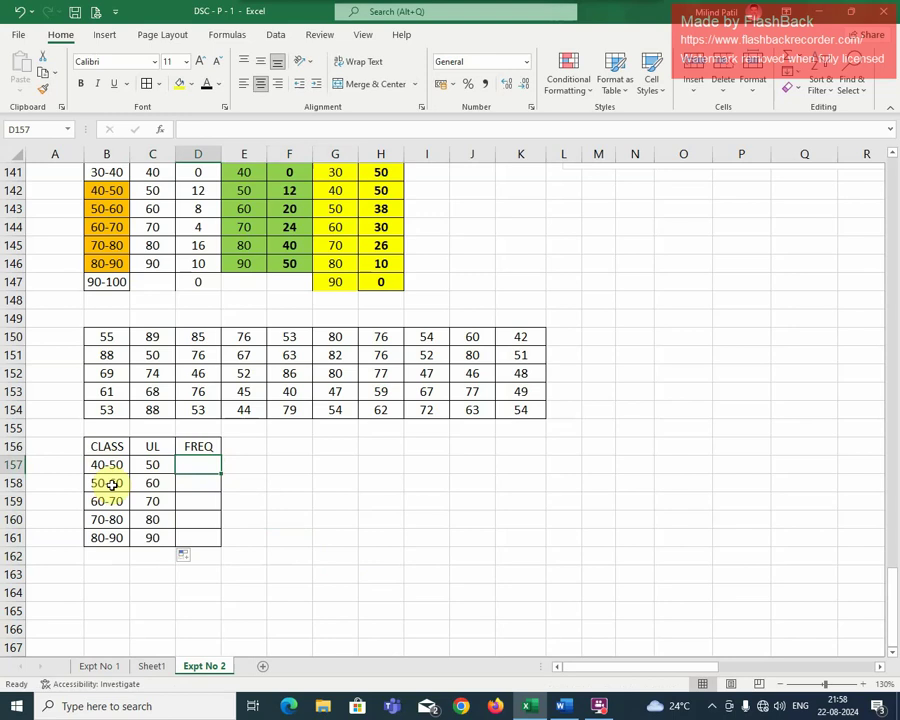
pyautogui.write('=')
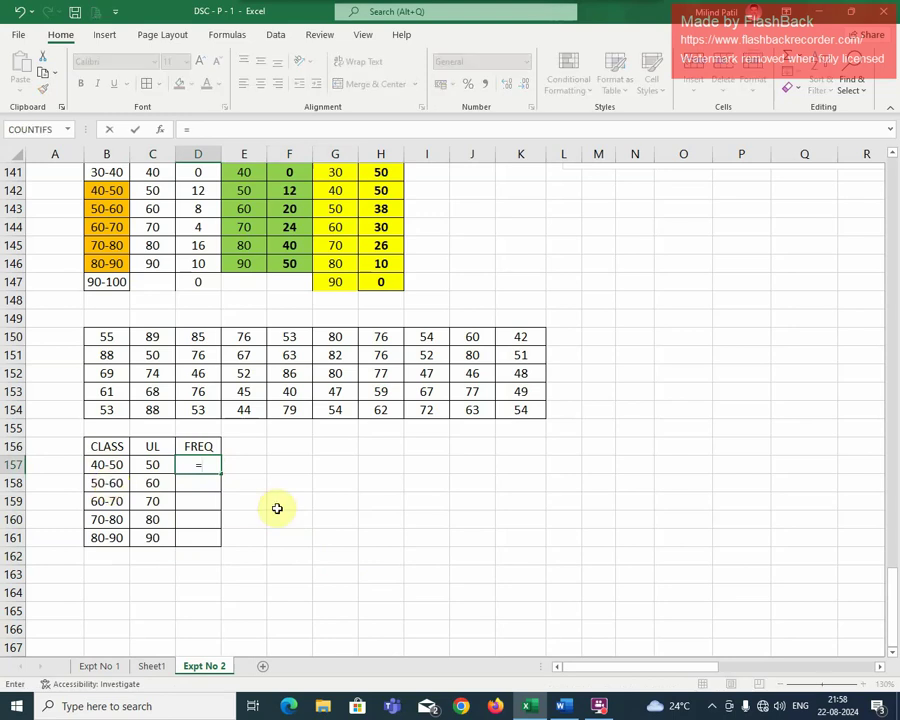
pyautogui.write('FREQ')
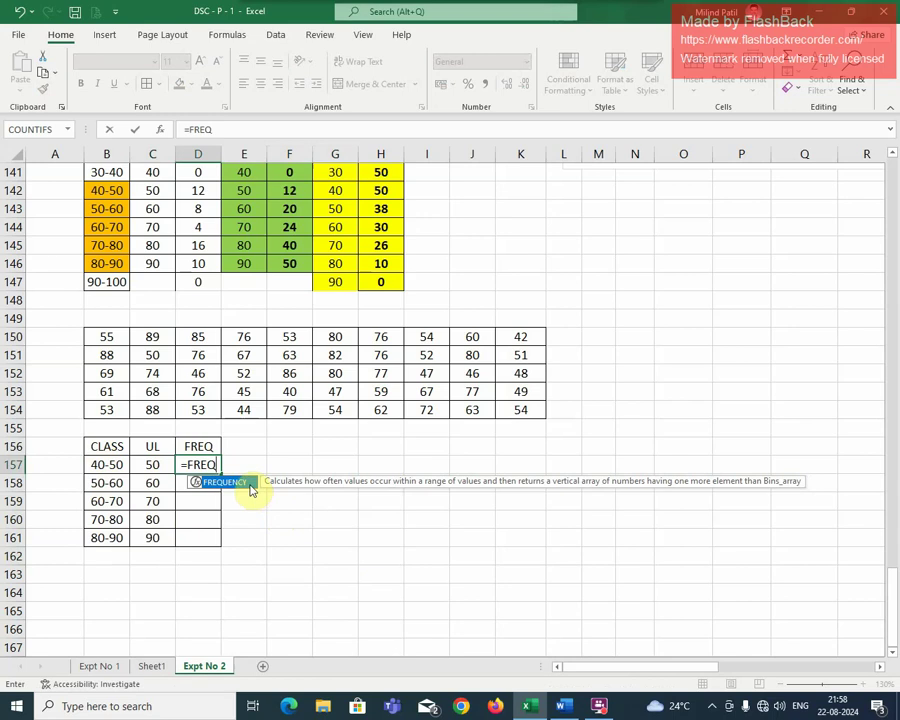
pyautogui.doubleClick(249, 487)
pyautogui.moveTo(102, 334); pyautogui.dragTo(510, 408)
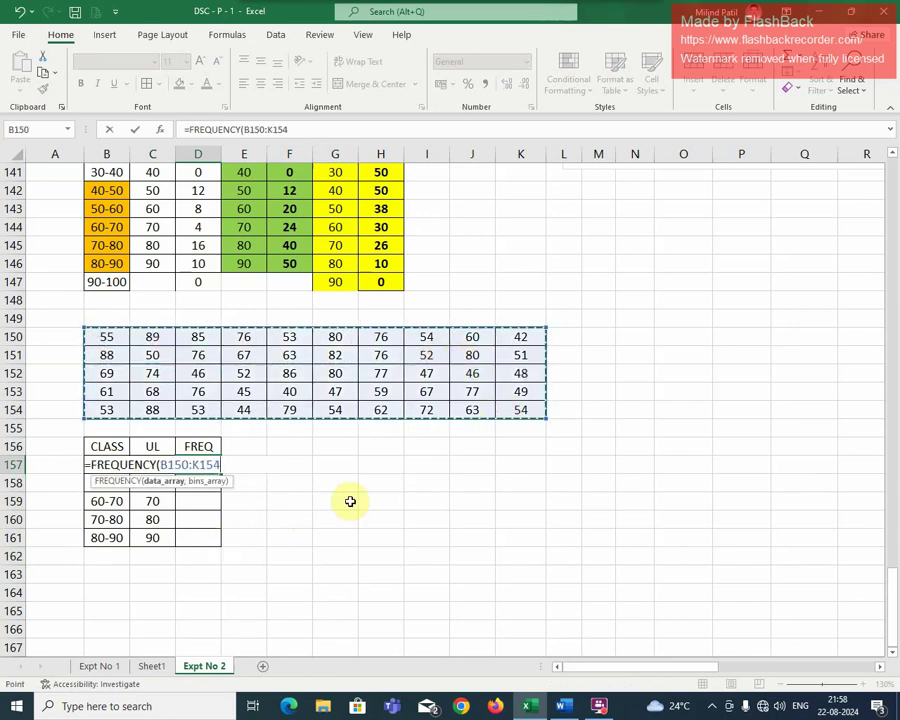
pyautogui.write(',')
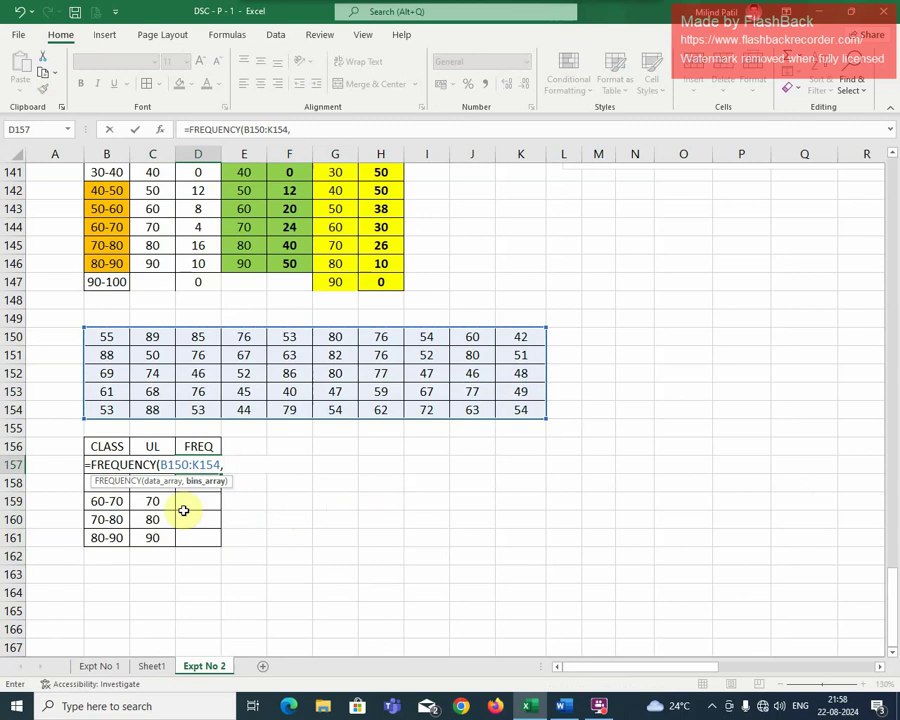
pyautogui.moveTo(150, 537); pyautogui.dragTo(155, 466)
pyautogui.write(')')
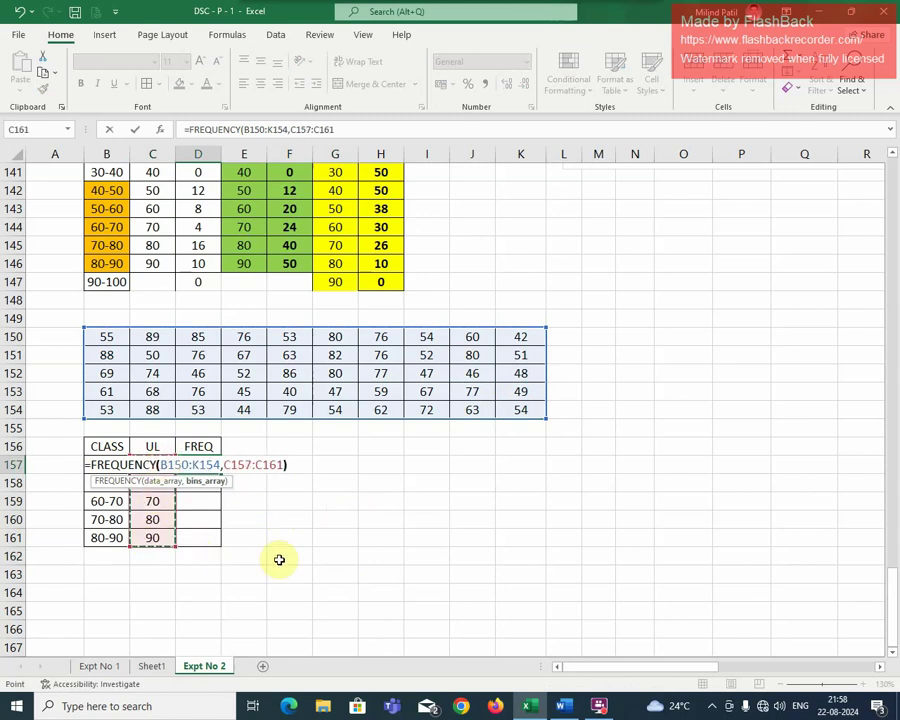
pyautogui.press('Return')
pyautogui.click(332, 555)
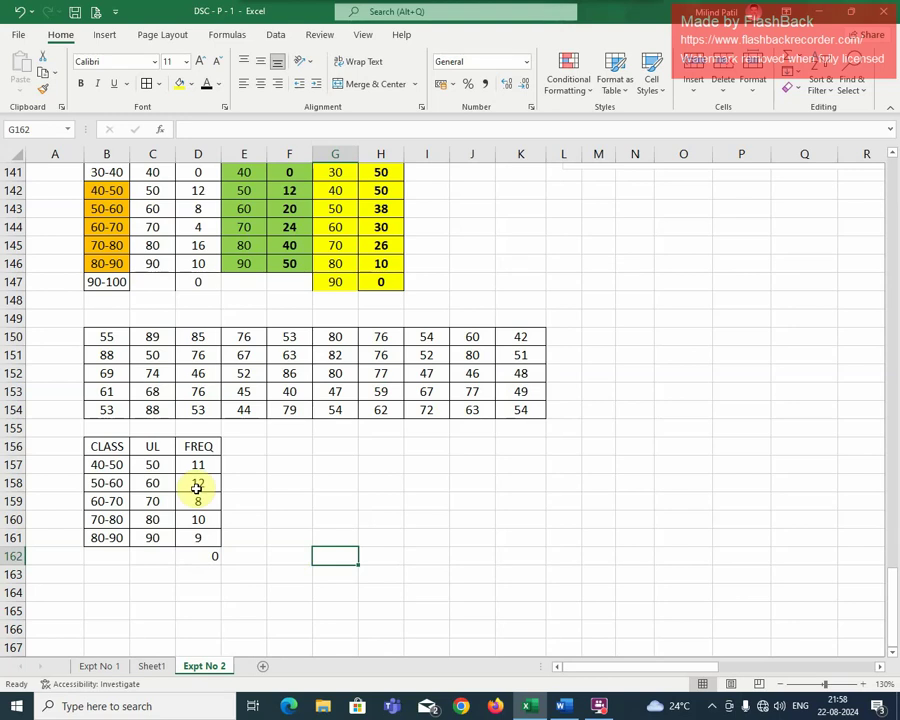
# Colour the header text CLASS, UL and FREQ in B156:D156 red
pyautogui.moveTo(107, 446); pyautogui.dragTo(187, 446)
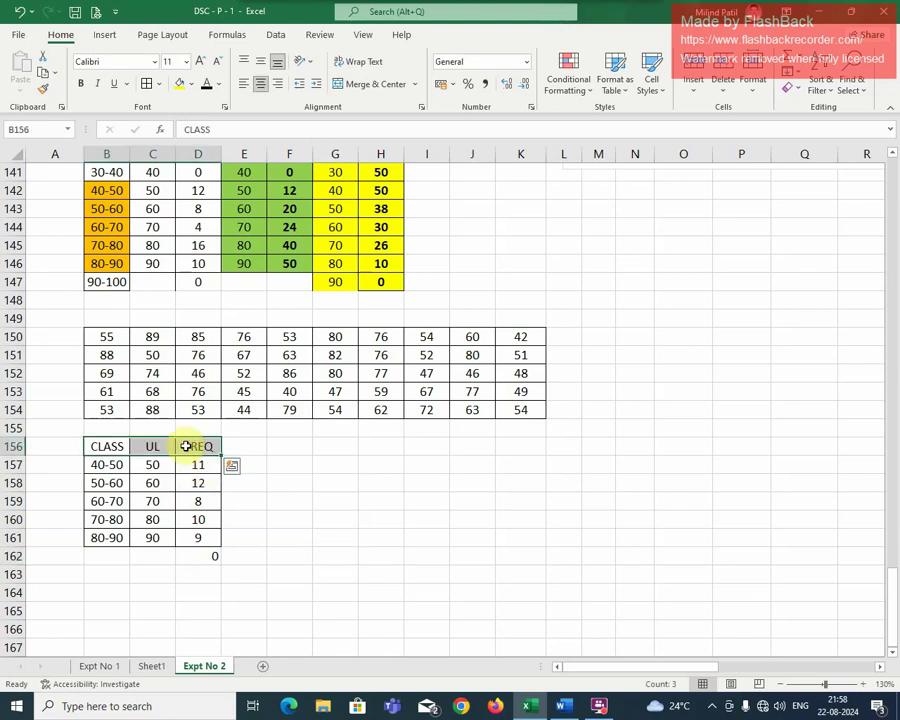
pyautogui.click(218, 86)
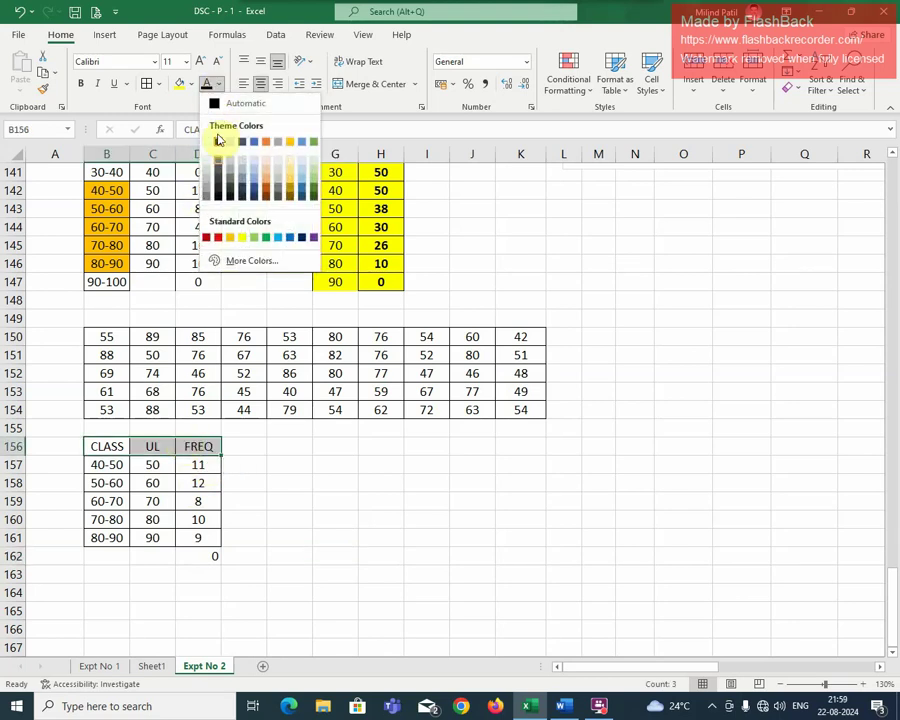
pyautogui.click(218, 238)
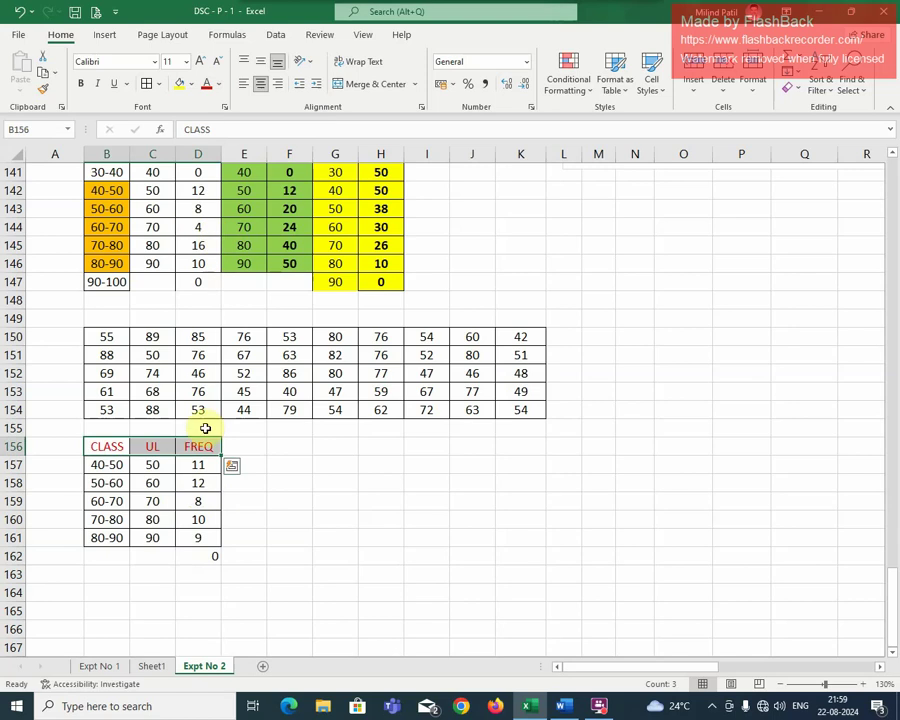
pyautogui.click(204, 486)
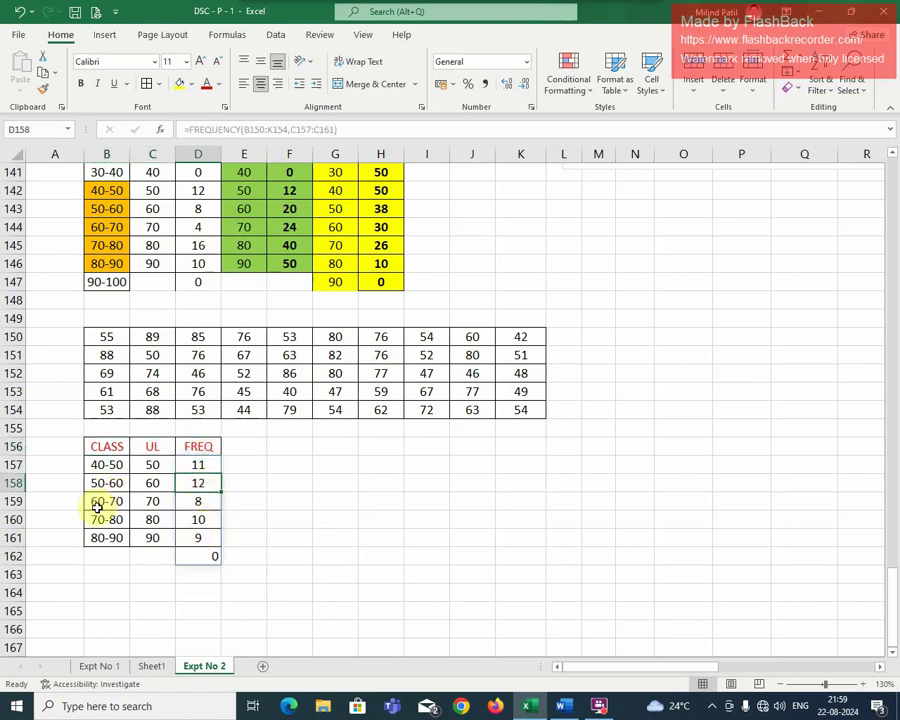
# Total the frequencies in cell D163 with =SUM(D157#) and centre the cell's content
pyautogui.click(198, 576)
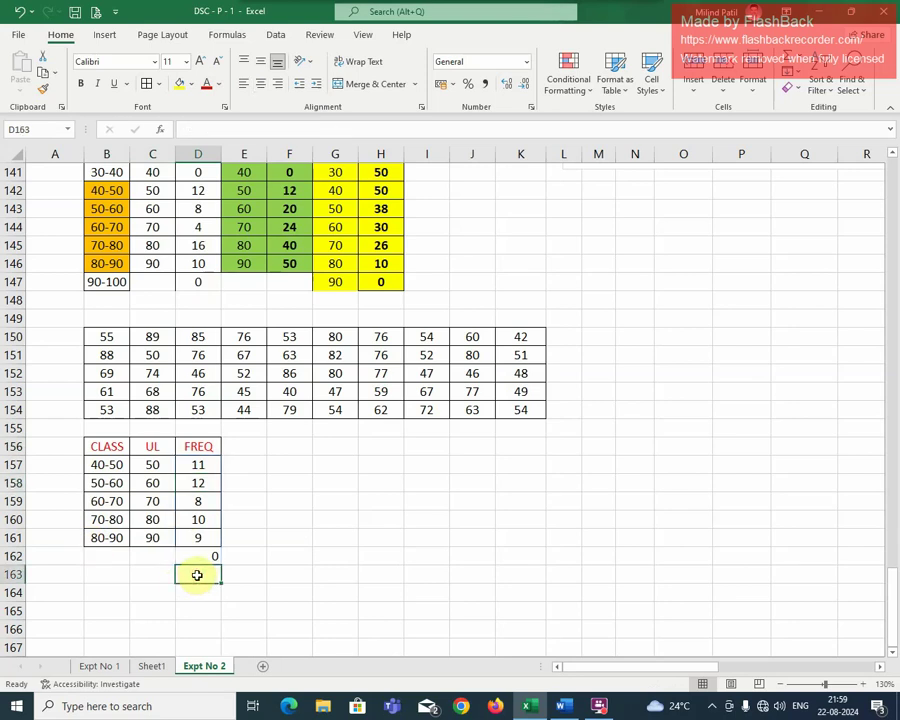
pyautogui.write('=')
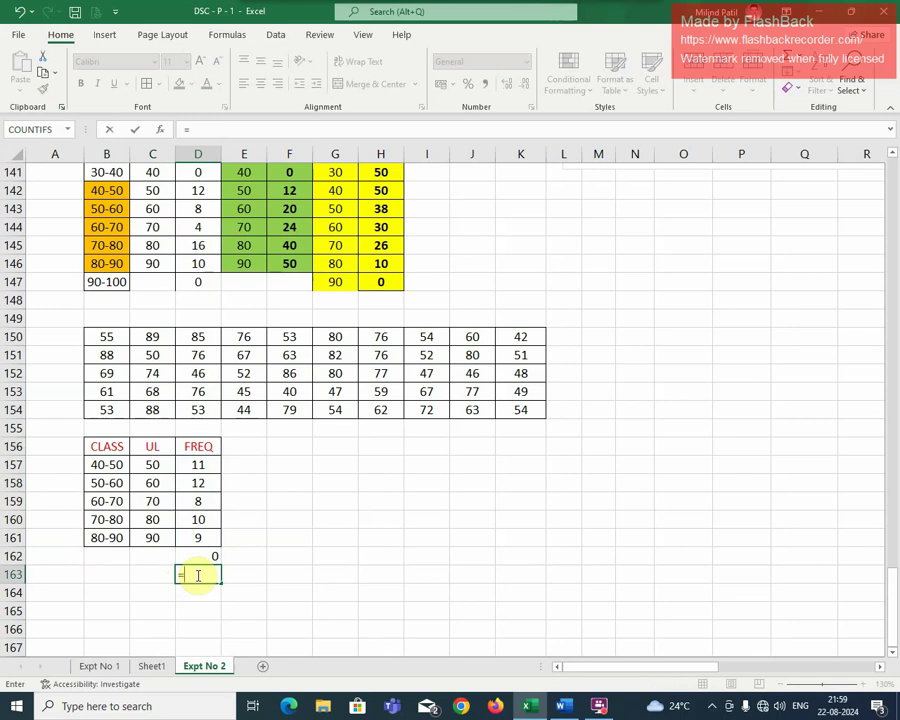
pyautogui.press('Escape')
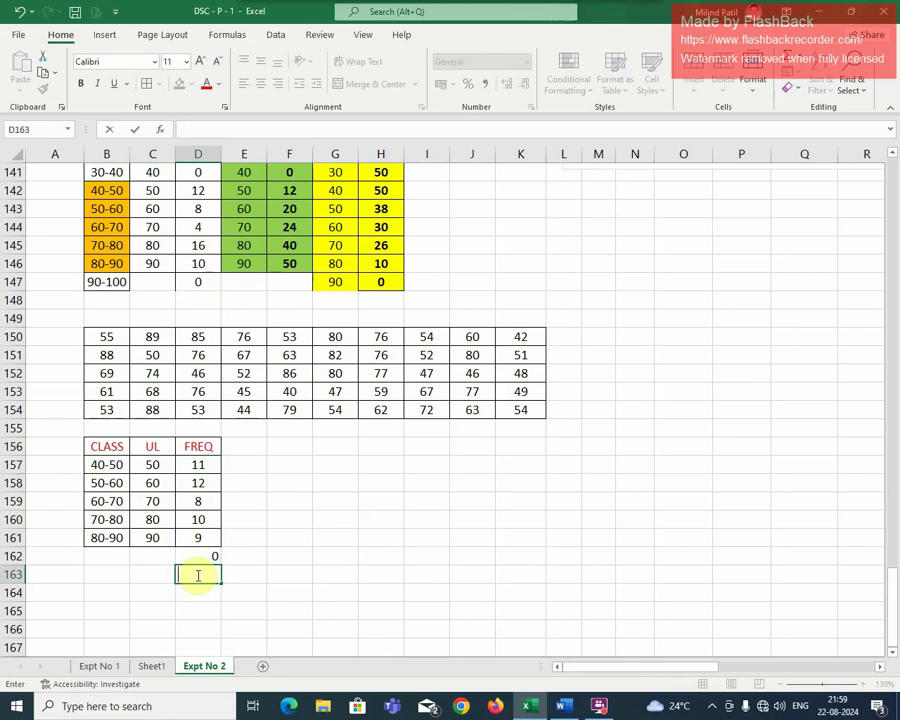
pyautogui.write('=SUM(D157:D161)')
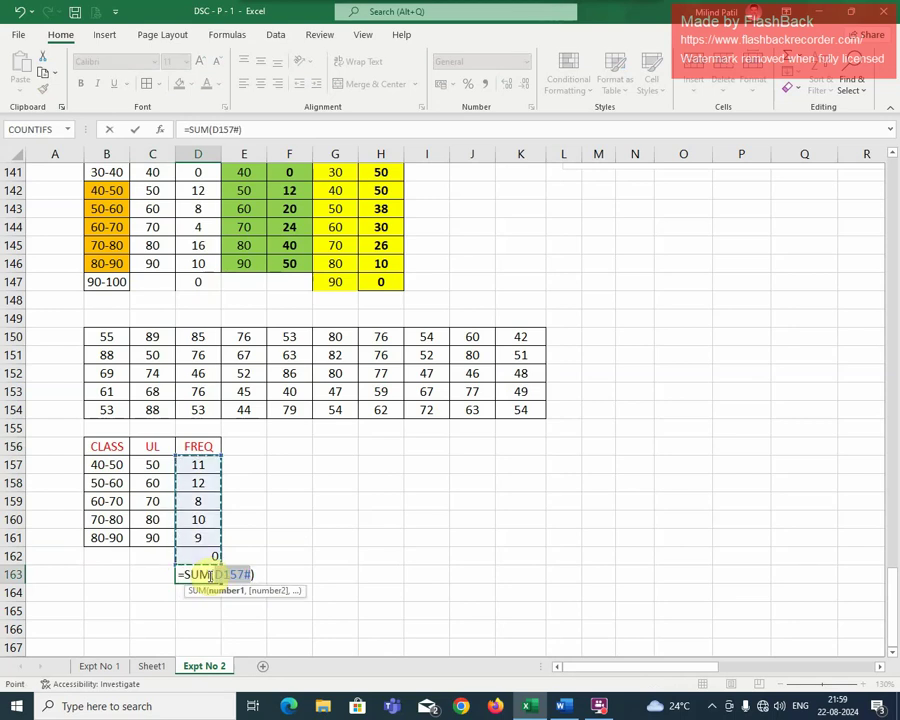
pyautogui.press('Return')
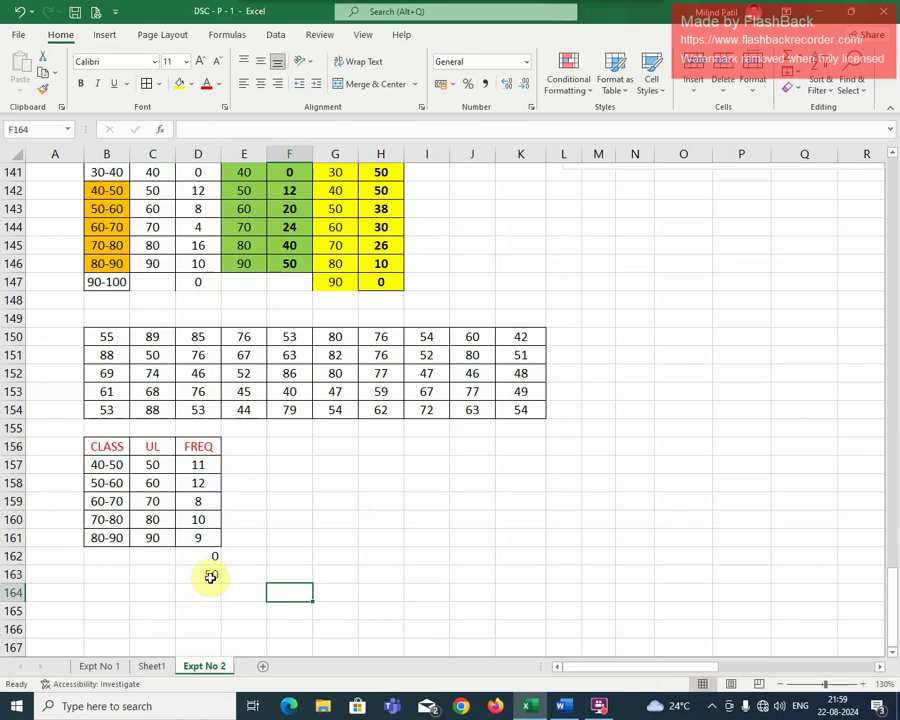
pyautogui.click(208, 572)
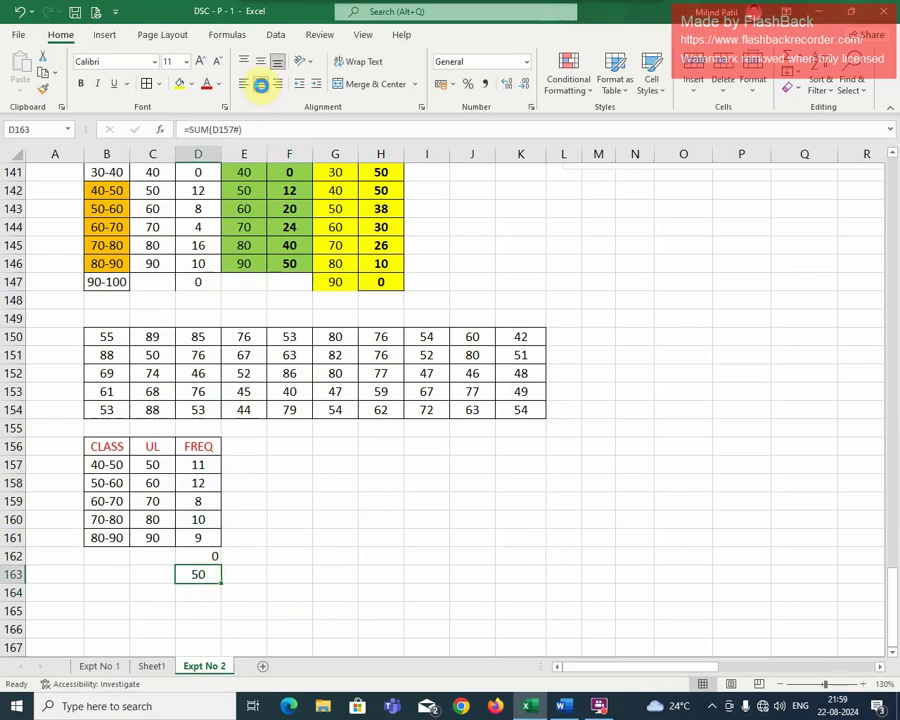
pyautogui.click(336, 502)
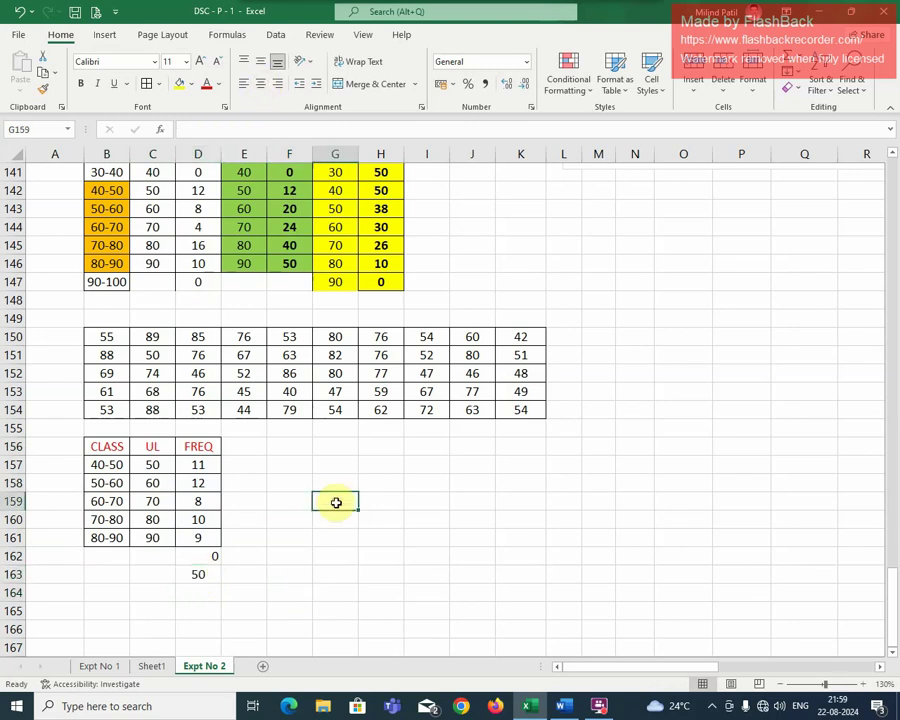
# Clear the frequency total from cell D163
pyautogui.click(198, 575)
pyautogui.press('Delete')
pyautogui.click(344, 589)
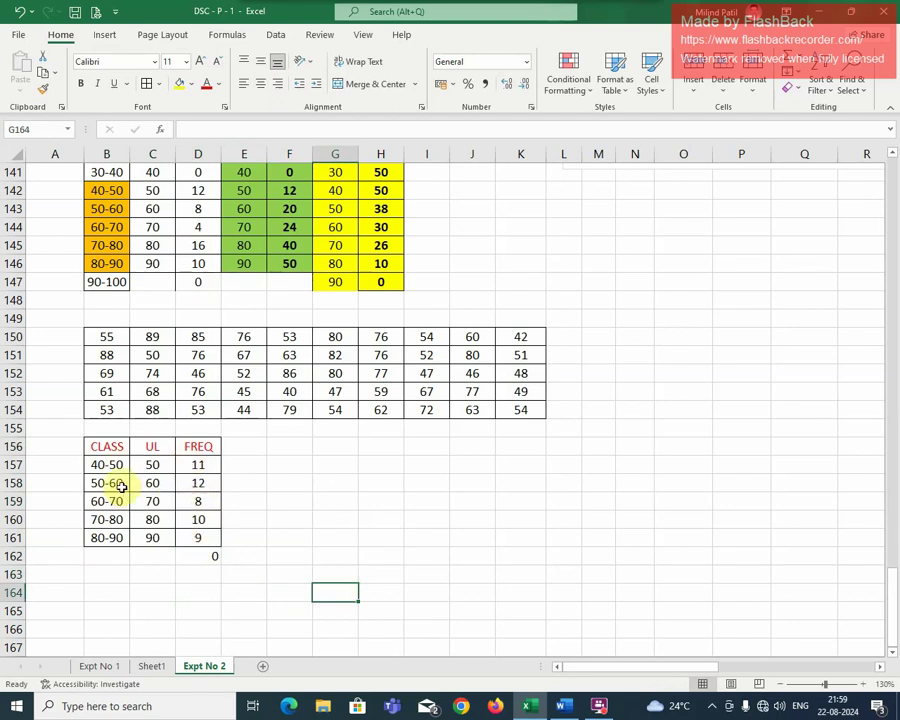
# Insert a blank row directly below the table headers at row 157 and enter the class 30-40 in B157
pyautogui.rightClick(12, 465)
pyautogui.click(76, 329)
pyautogui.click(108, 465)
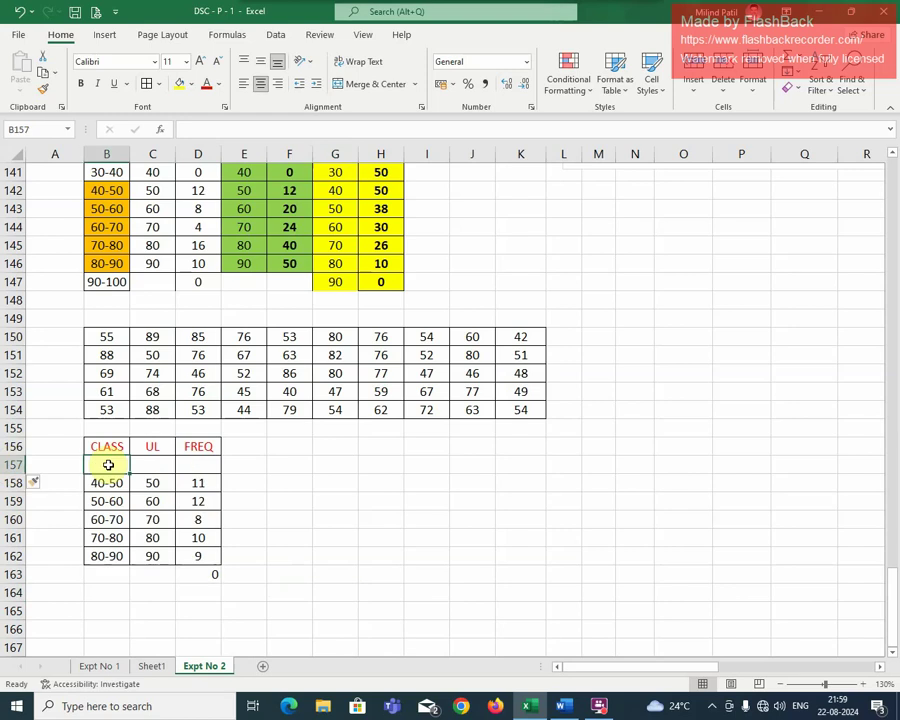
pyautogui.write('30')
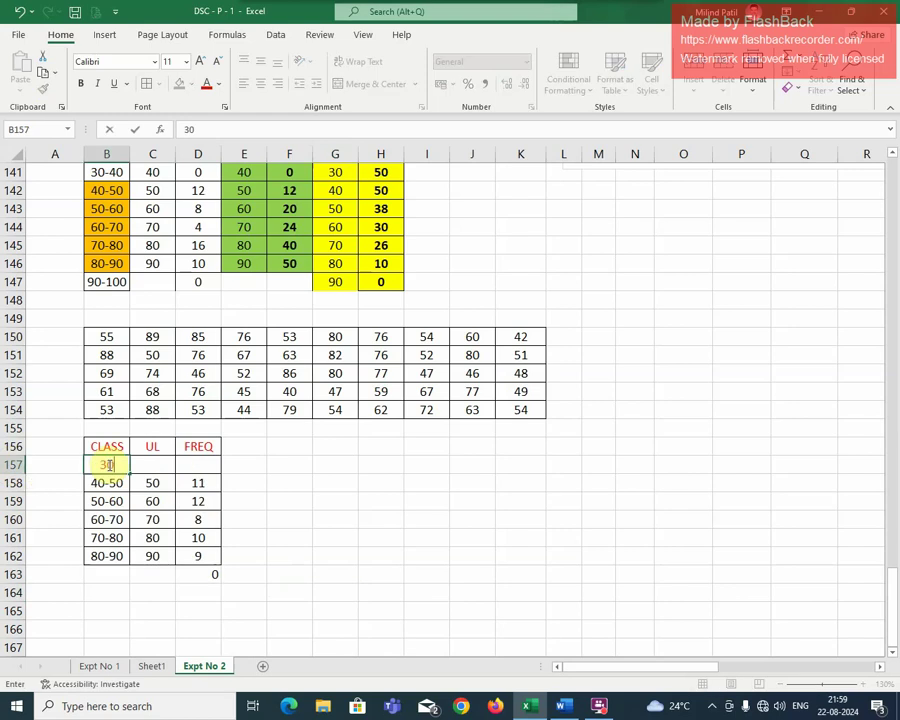
pyautogui.write('-40')
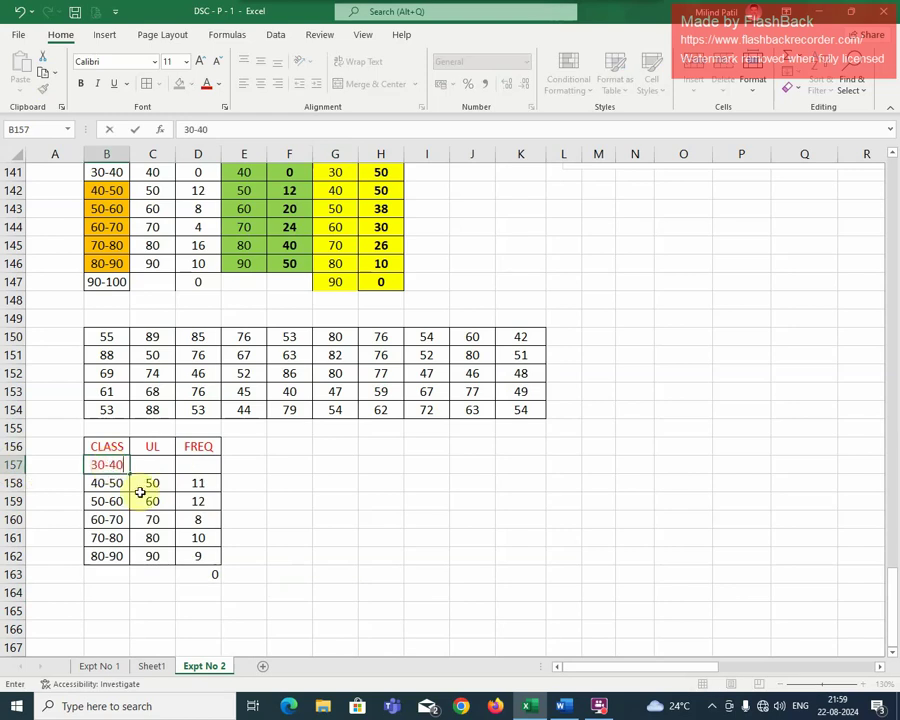
pyautogui.click(283, 514)
# Set the font colour of the 30-40 class in B157 to Automatic
pyautogui.click(110, 465)
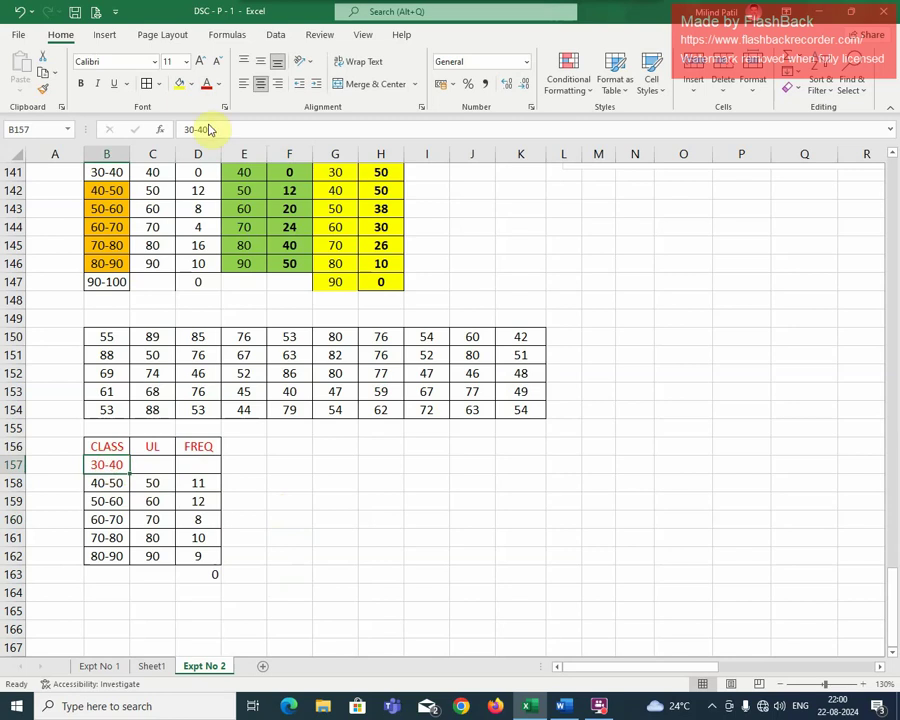
pyautogui.click(221, 86)
pyautogui.click(232, 103)
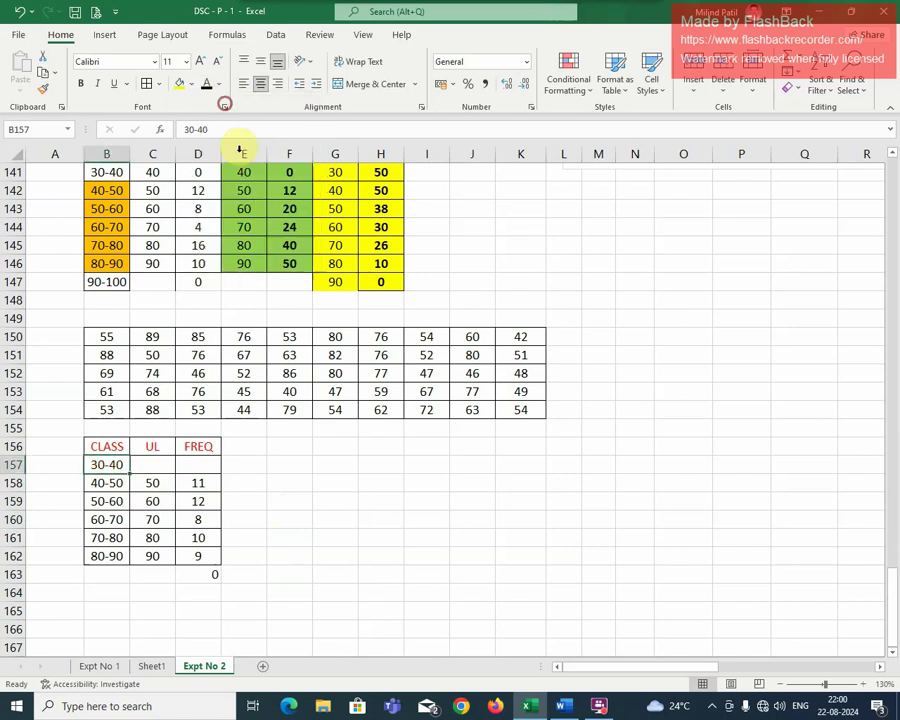
pyautogui.click(341, 521)
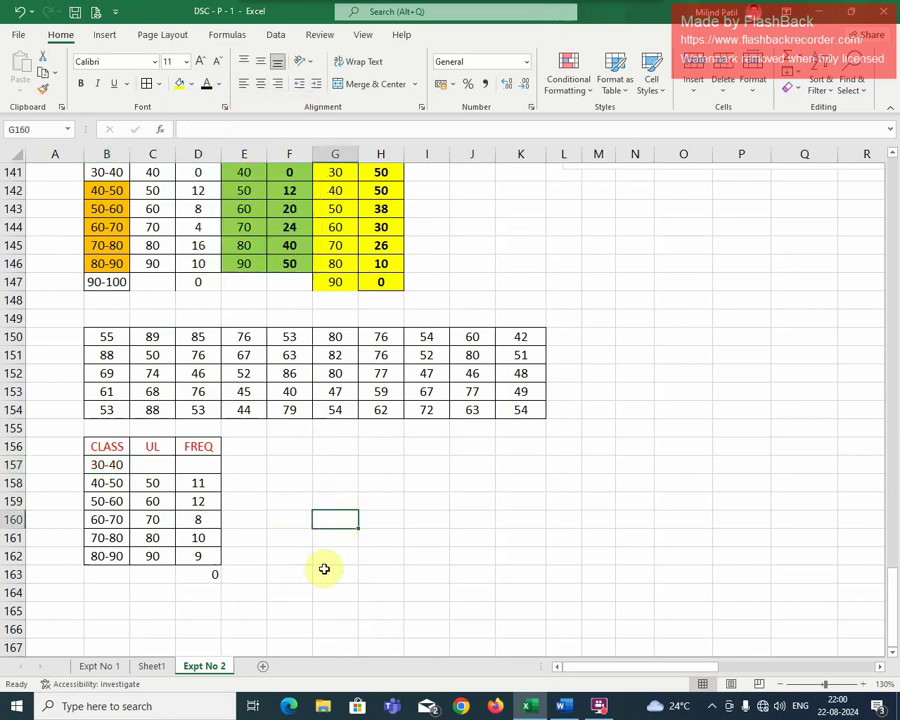
# Add the class 90-100 below the last class interval, in cell B163
pyautogui.scroll(-2, 324, 567)
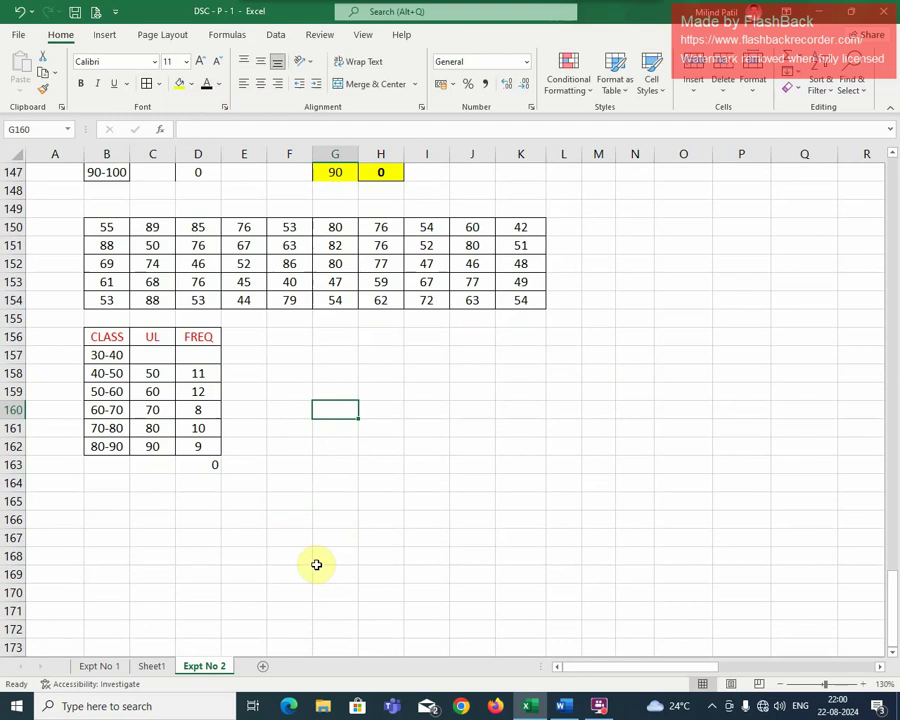
pyautogui.click(114, 464)
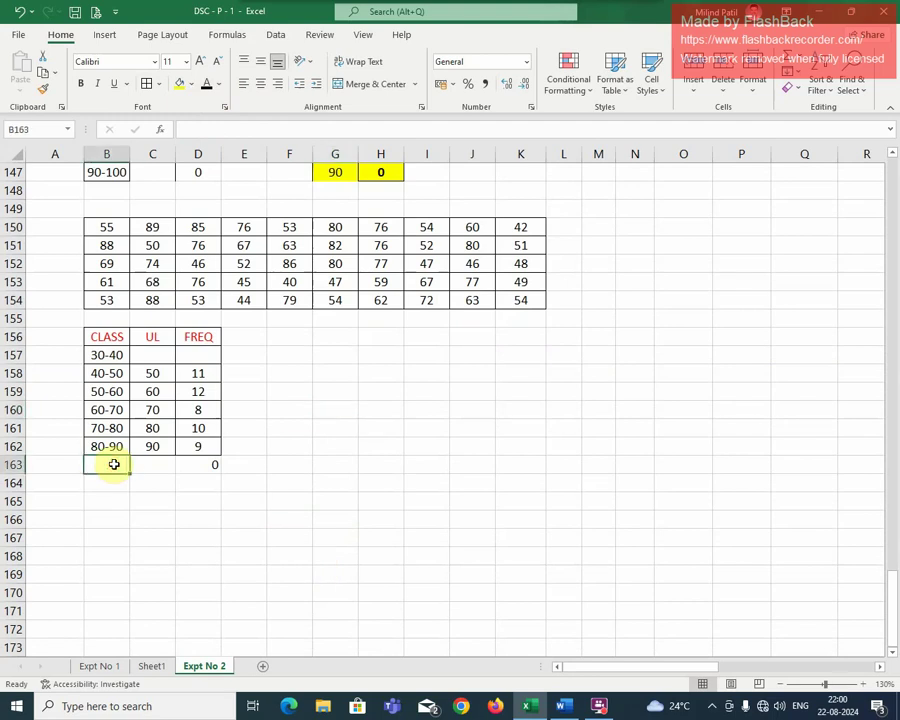
pyautogui.write('90-100')
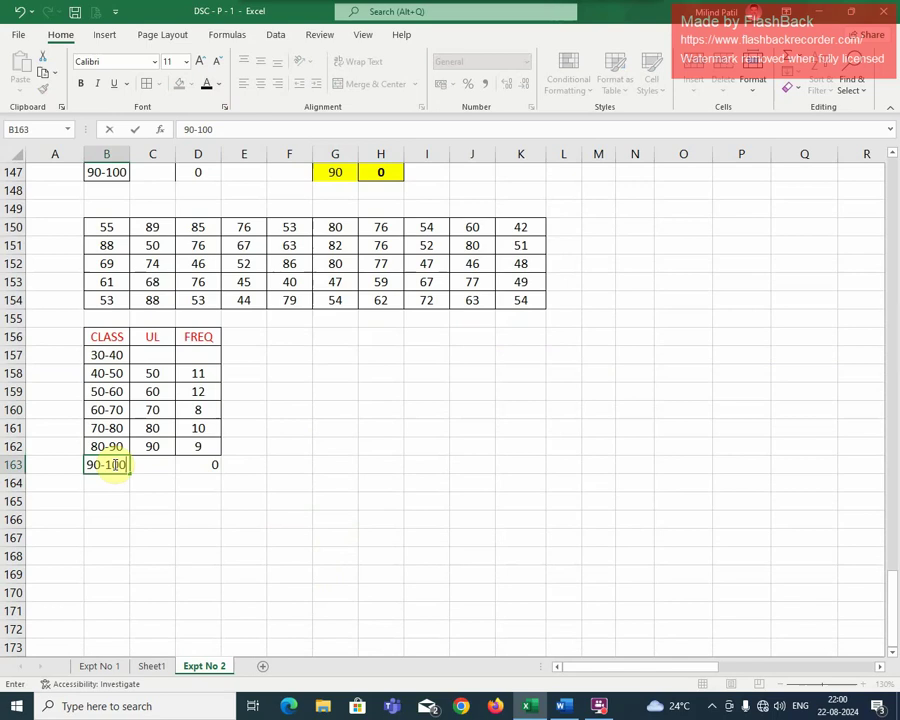
pyautogui.click(169, 498)
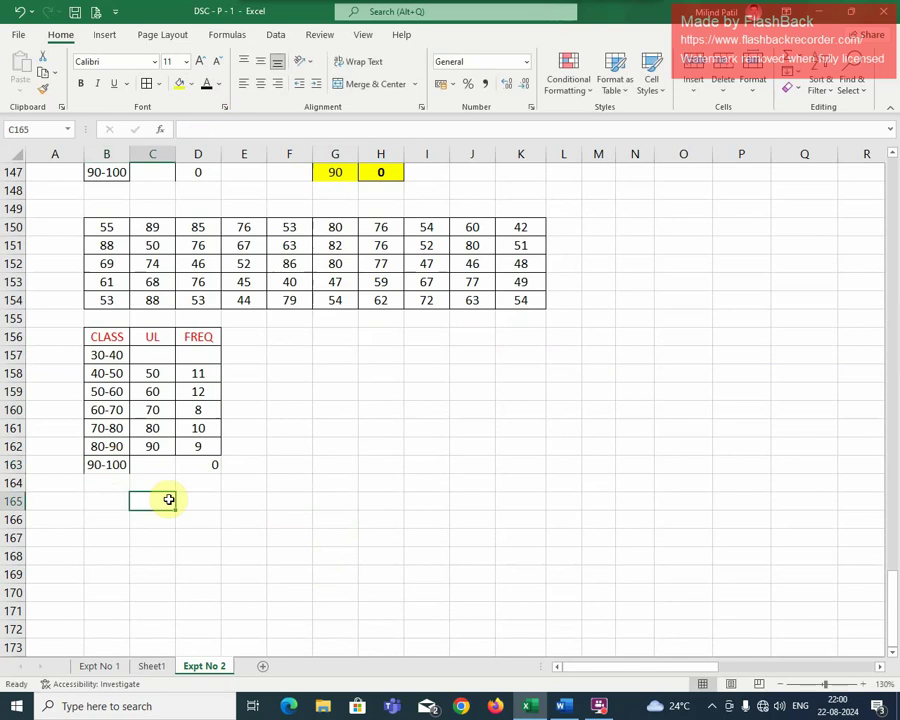
# Enter the upper limit 40 in C157 and the frequency 0 in D157 for the 30-40 class
pyautogui.click(160, 358)
pyautogui.scroll(2, 160, 358)
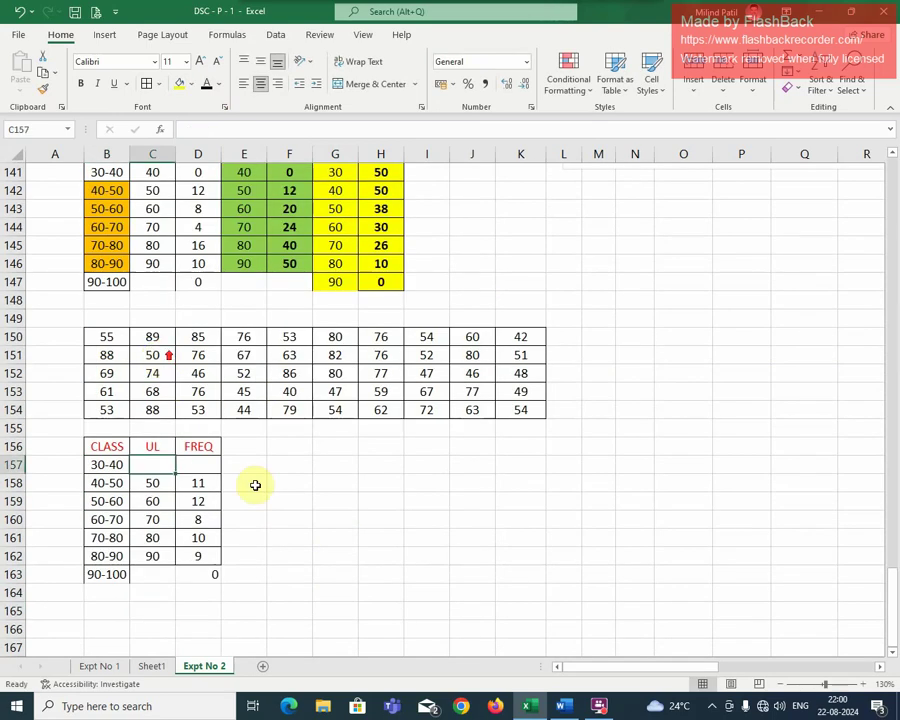
pyautogui.write('40')
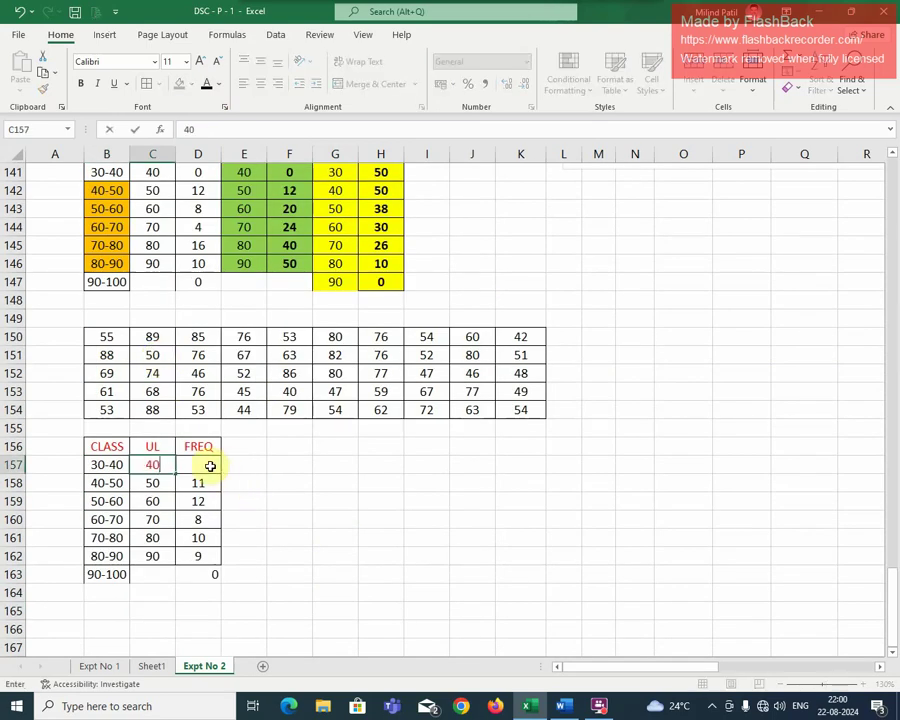
pyautogui.click(210, 465)
pyautogui.write('0')
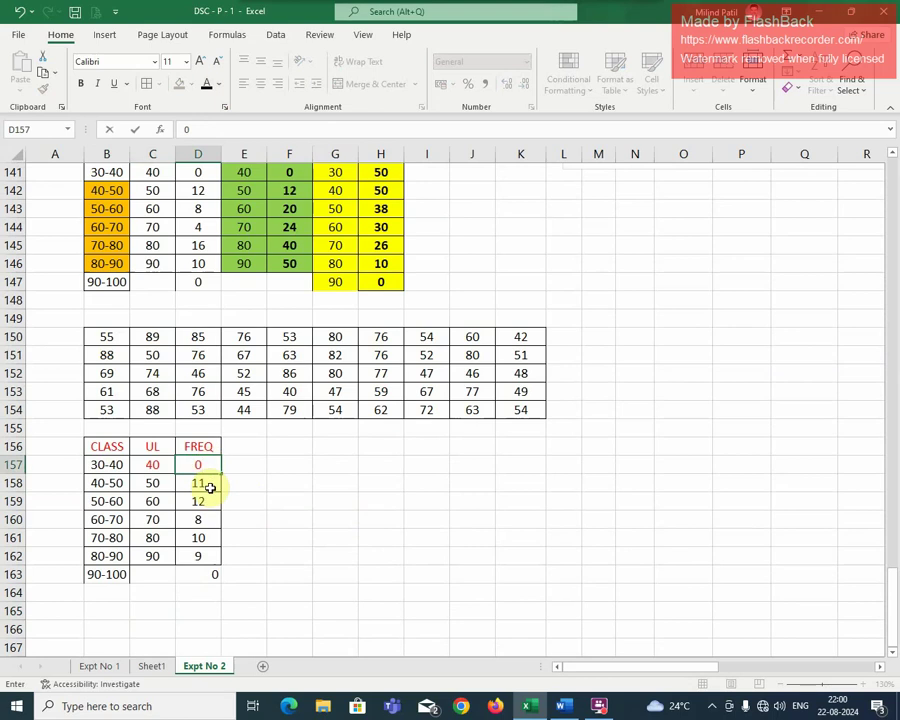
# Change the font colour of the upper limit and frequency in C157:D157 to black
pyautogui.moveTo(152, 466); pyautogui.dragTo(196, 464)
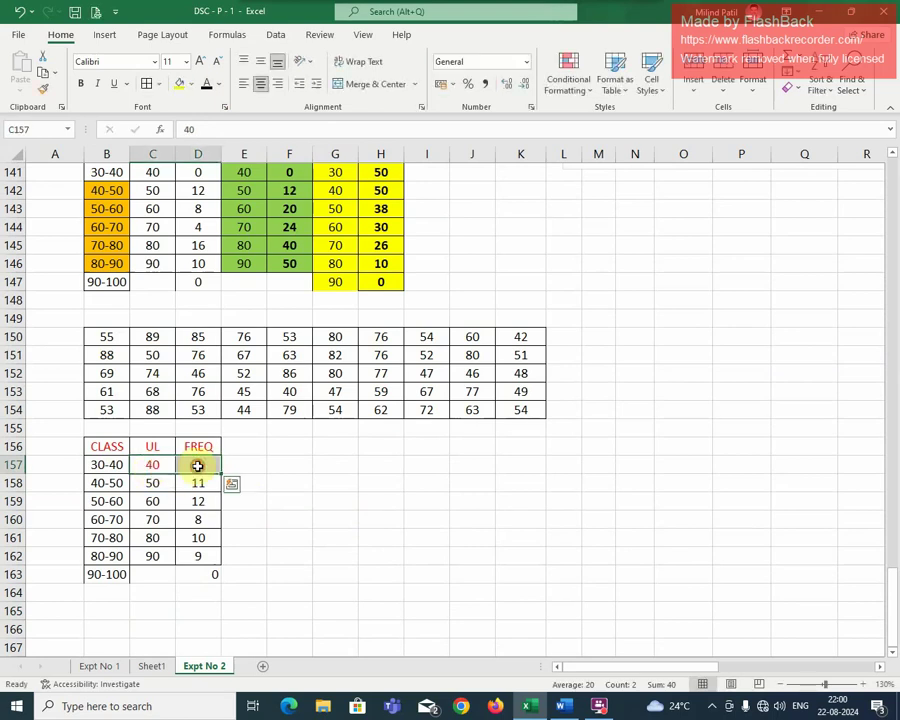
pyautogui.click(335, 537)
pyautogui.click(162, 574)
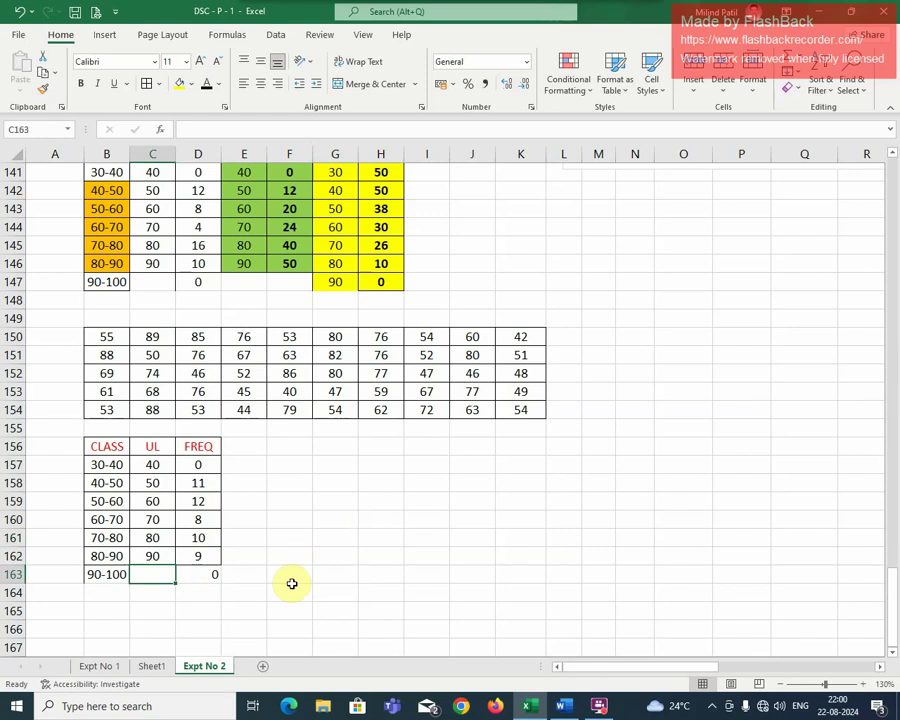
# Enter the upper limit 100 in C163 for the 90-100 class and centre its frequency in D163
pyautogui.write('100')
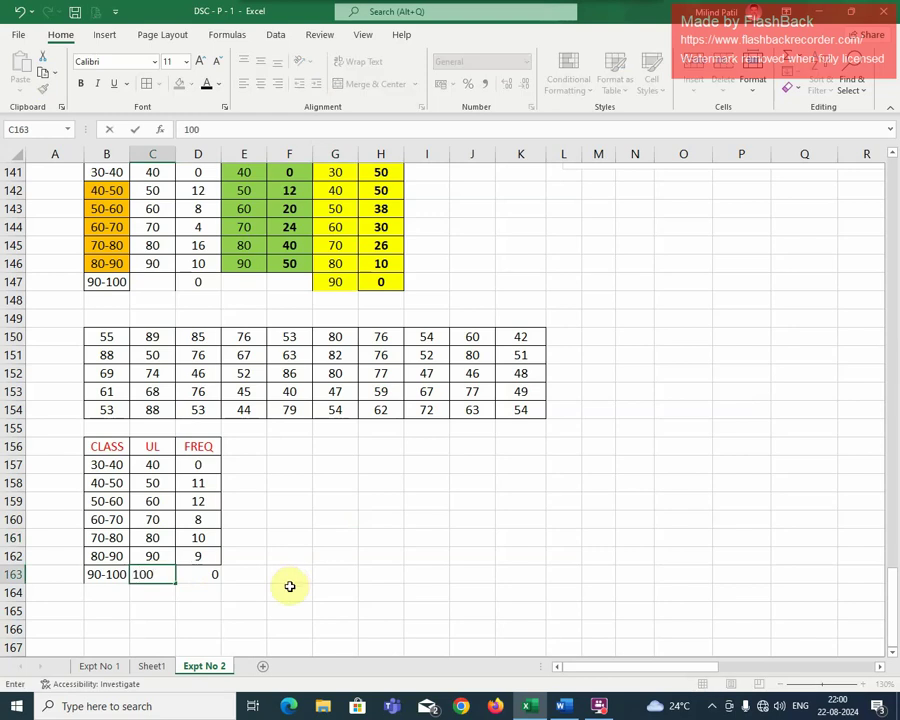
pyautogui.click(205, 576)
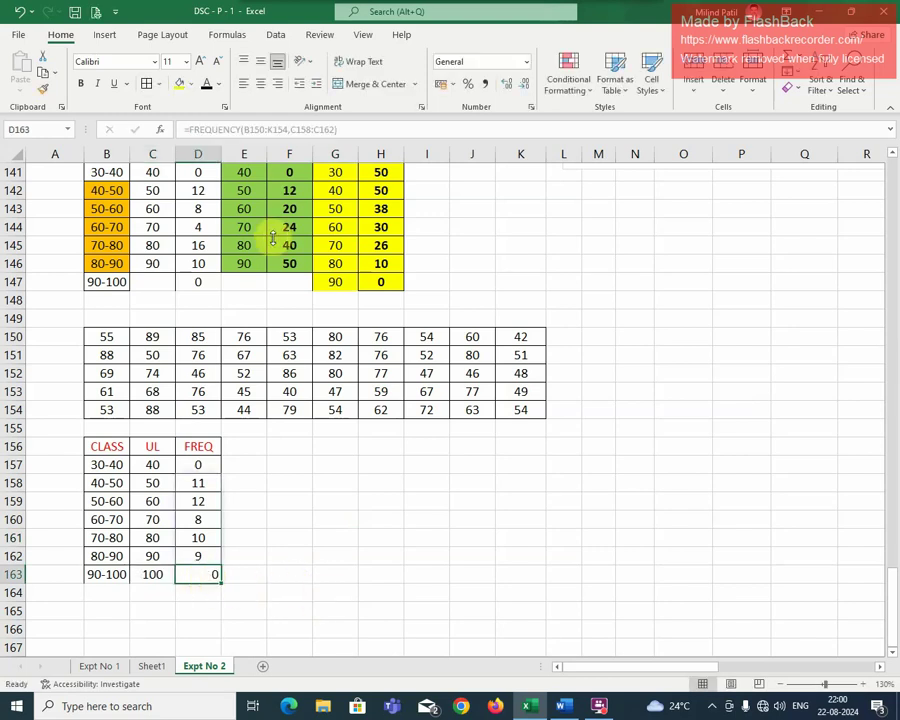
pyautogui.click(315, 561)
pyautogui.scroll(1, 315, 562)
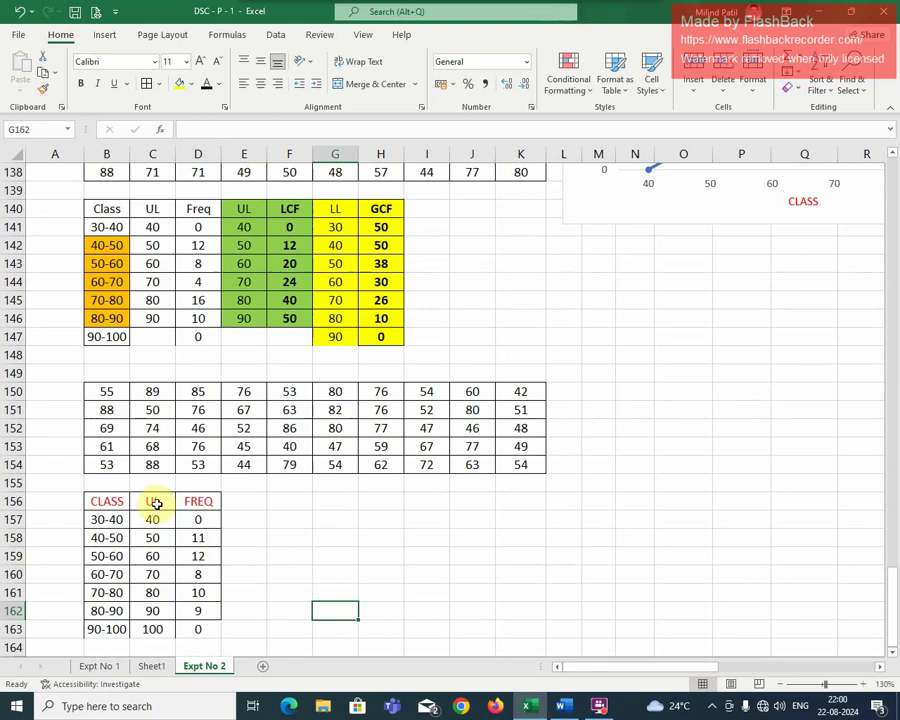
# Copy the UL column C156:C162, paste it as values only starting at E156, and centre the pasted cells
pyautogui.moveTo(156, 502); pyautogui.dragTo(158, 610)
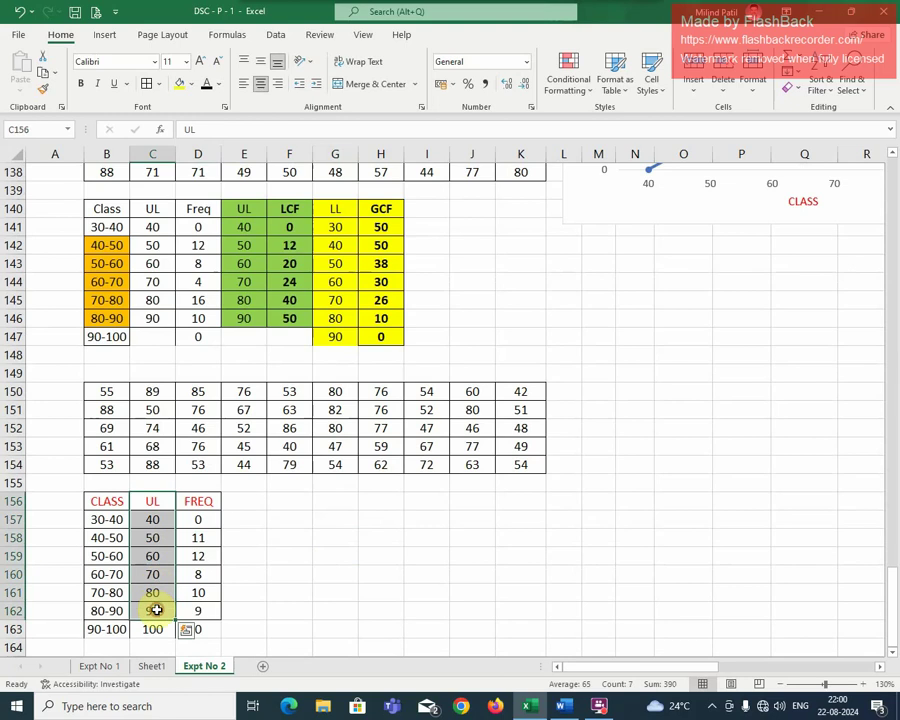
pyautogui.hotkey('ctrl', 'c')
pyautogui.click(257, 500)
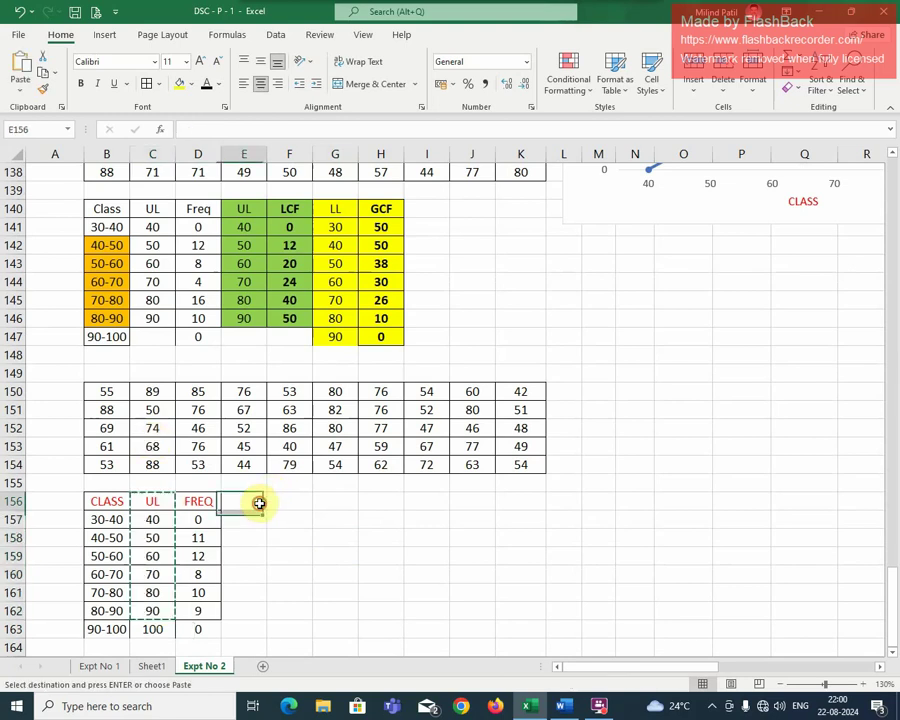
pyautogui.click(25, 88)
pyautogui.click(18, 193)
pyautogui.click(338, 537)
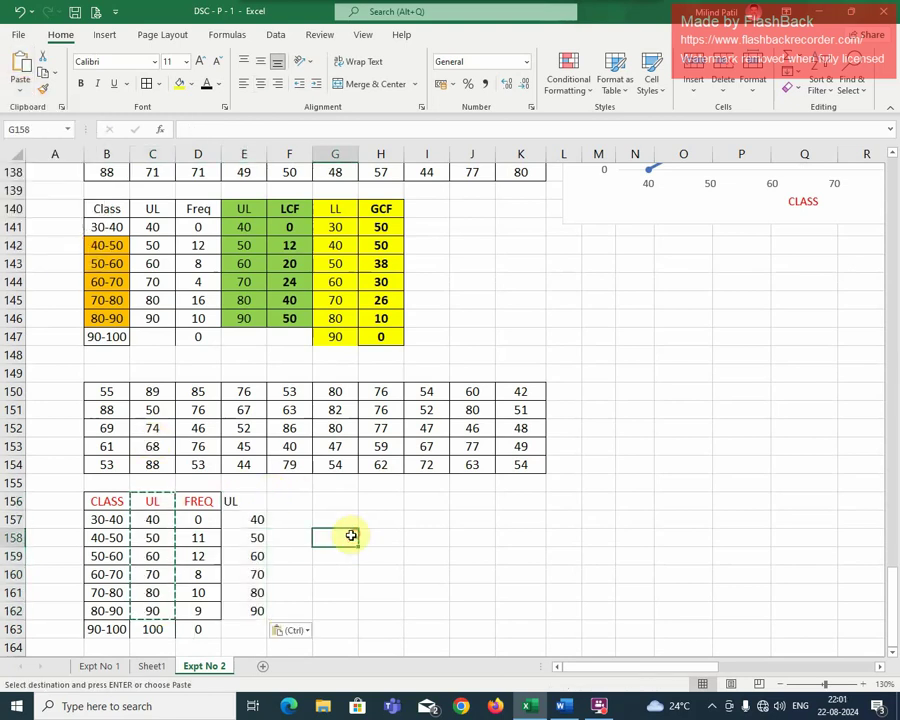
pyautogui.moveTo(240, 500); pyautogui.dragTo(251, 603)
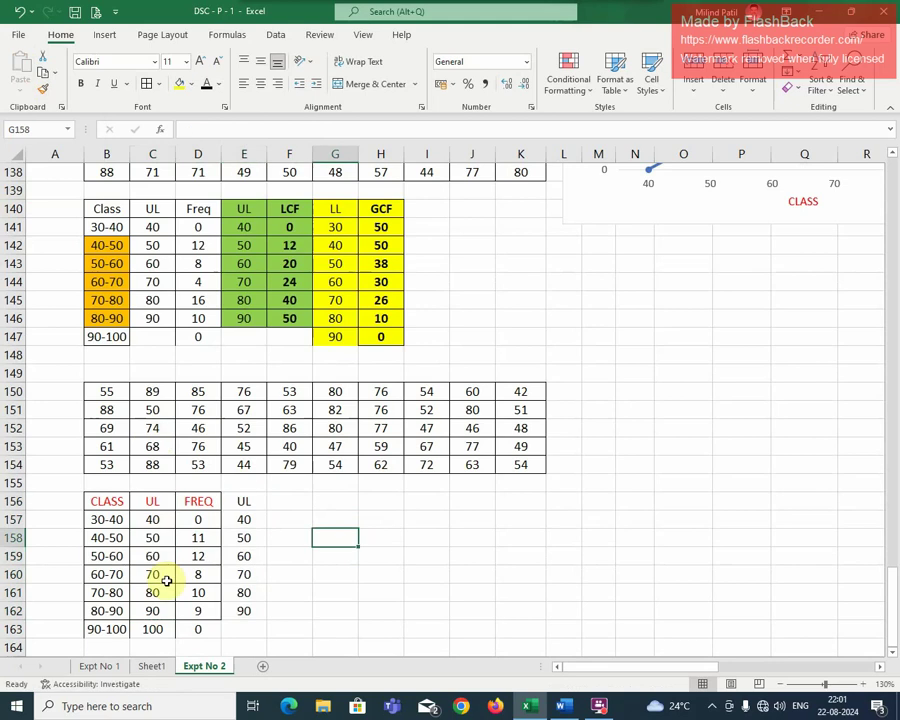
# Add the heading LCF in F156 and set the font colour of the UL heading in E156 to red
pyautogui.click(288, 503)
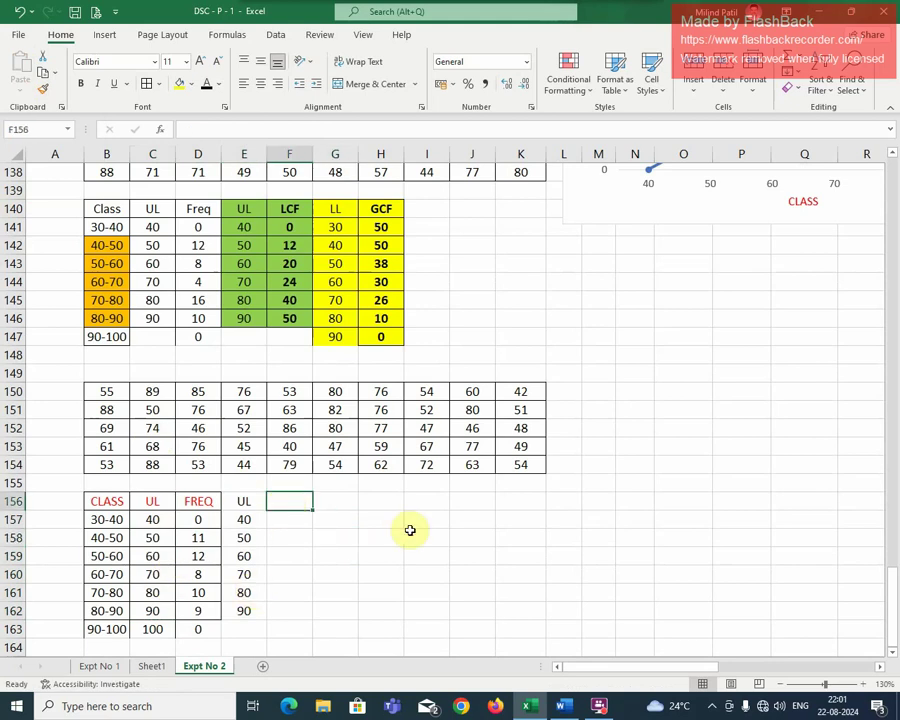
pyautogui.write('LCF')
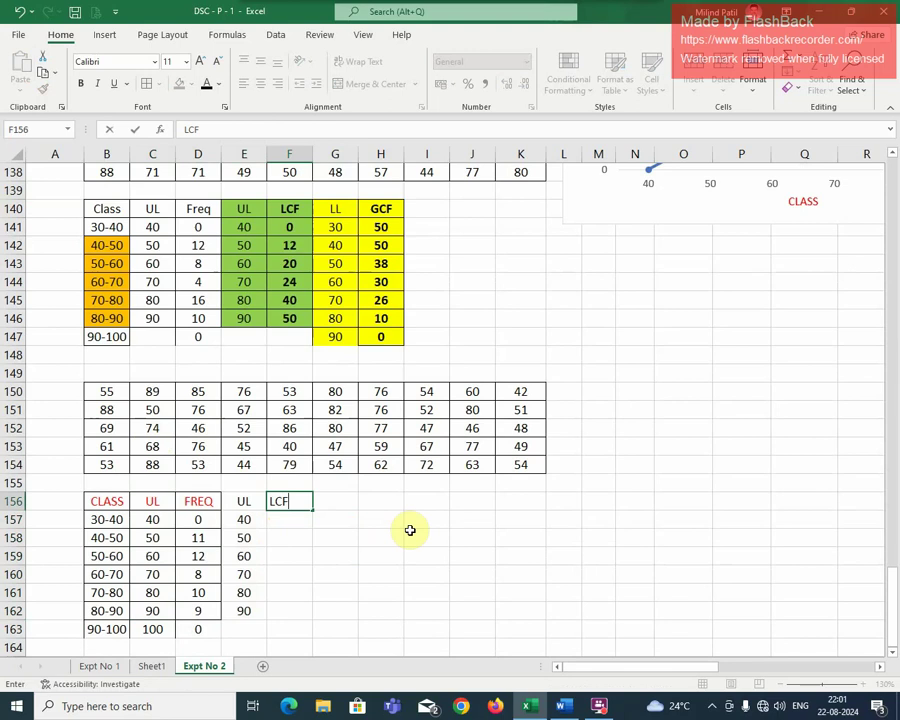
pyautogui.click(412, 538)
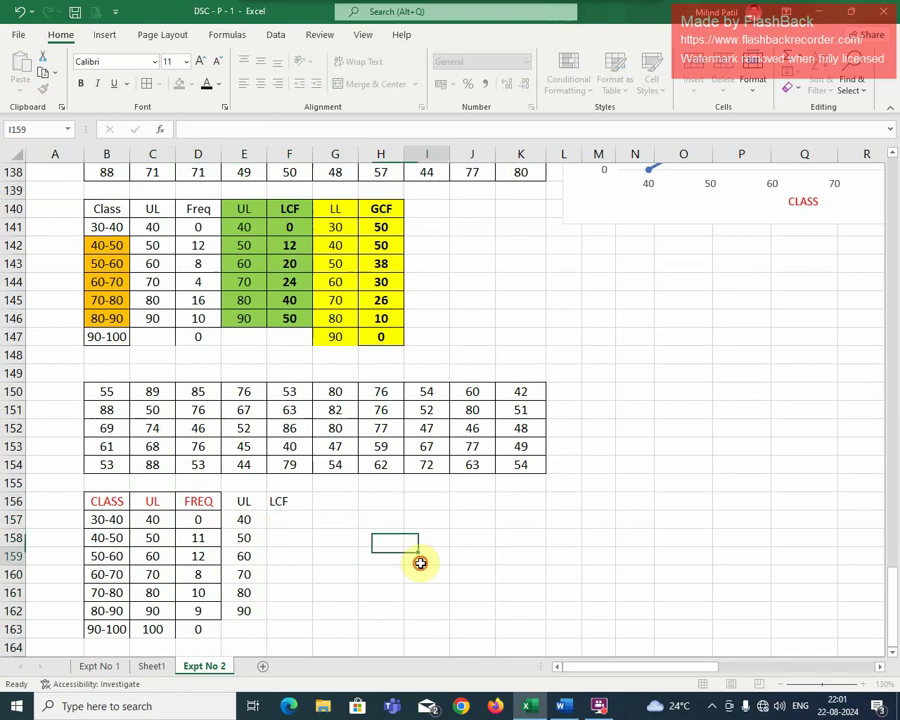
pyautogui.click(420, 563)
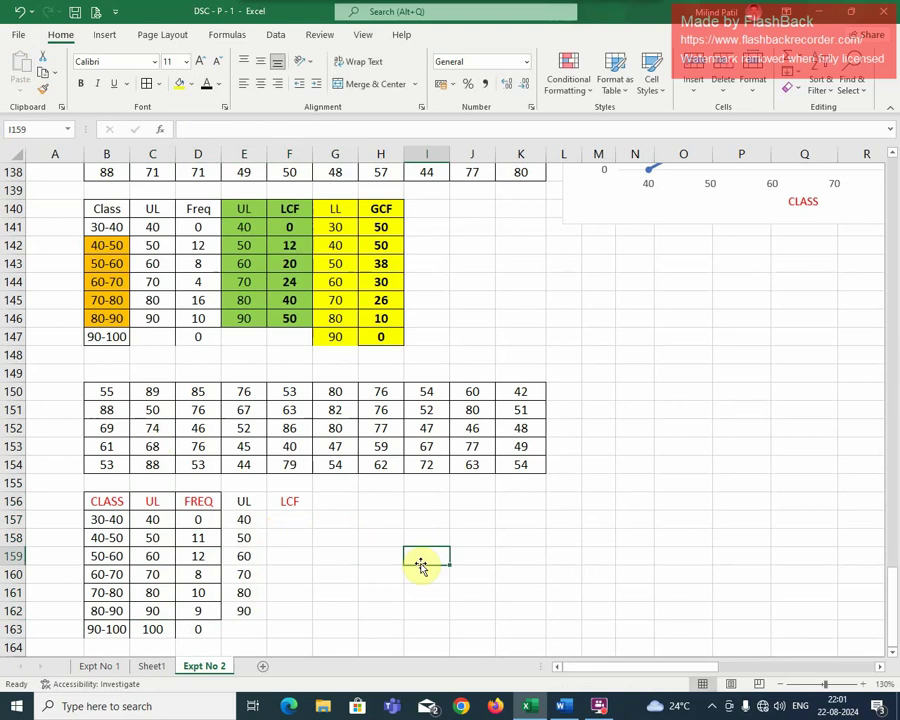
pyautogui.click(246, 502)
pyautogui.click(219, 85)
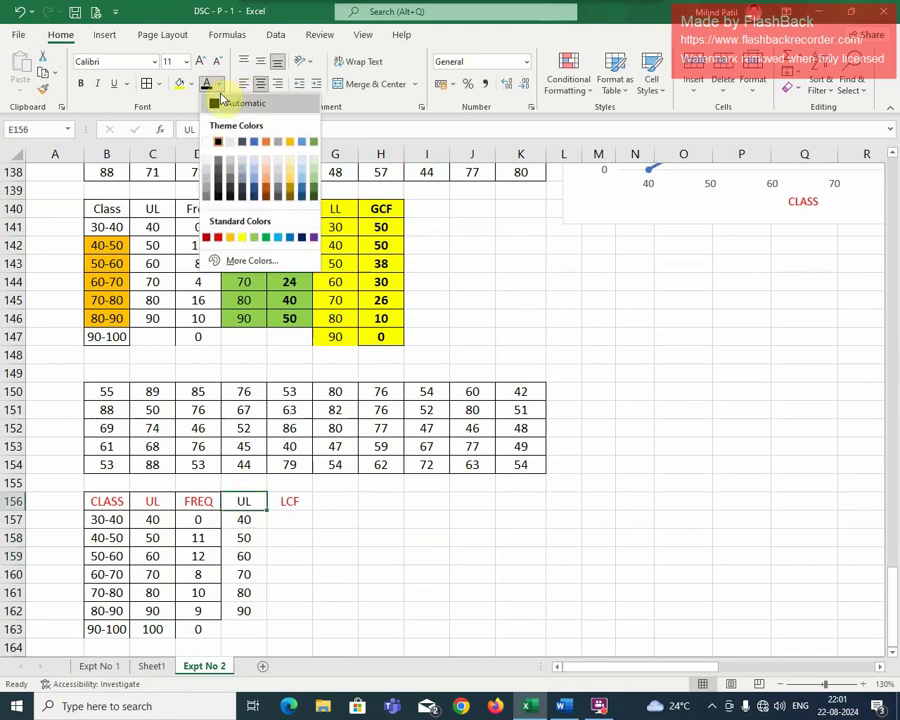
pyautogui.click(218, 237)
pyautogui.click(395, 578)
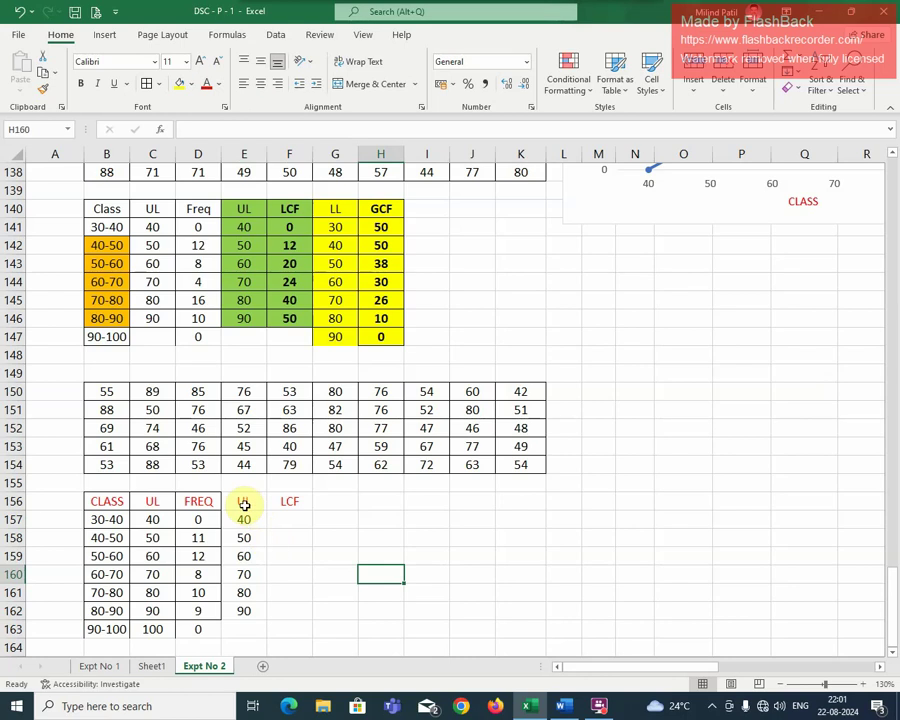
# Apply all borders to the UL and LCF columns, range E156:F162
pyautogui.moveTo(242, 500); pyautogui.dragTo(295, 583)
pyautogui.click(365, 556)
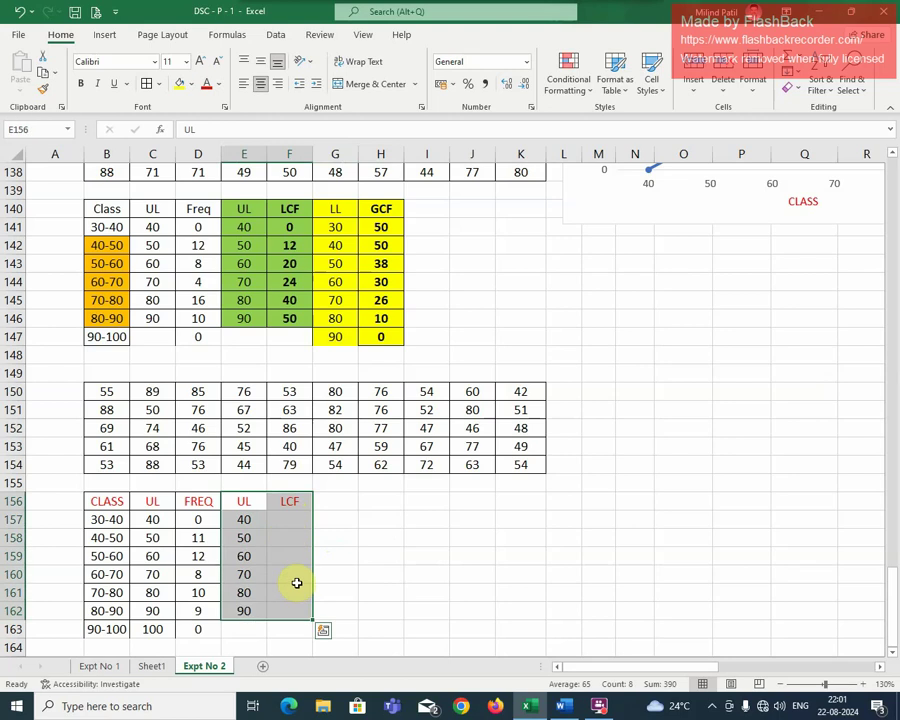
pyautogui.click(389, 547)
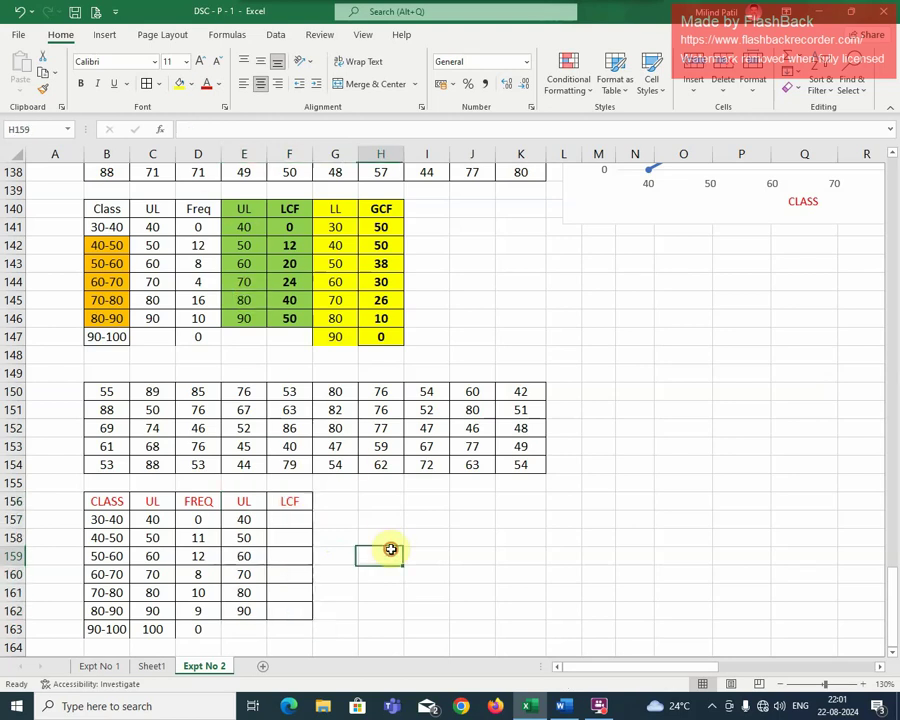
# Calculate the less-than cumulative frequency in F157 with =SUM($D$157:D157) and fill the formula down to F162
pyautogui.click(295, 520)
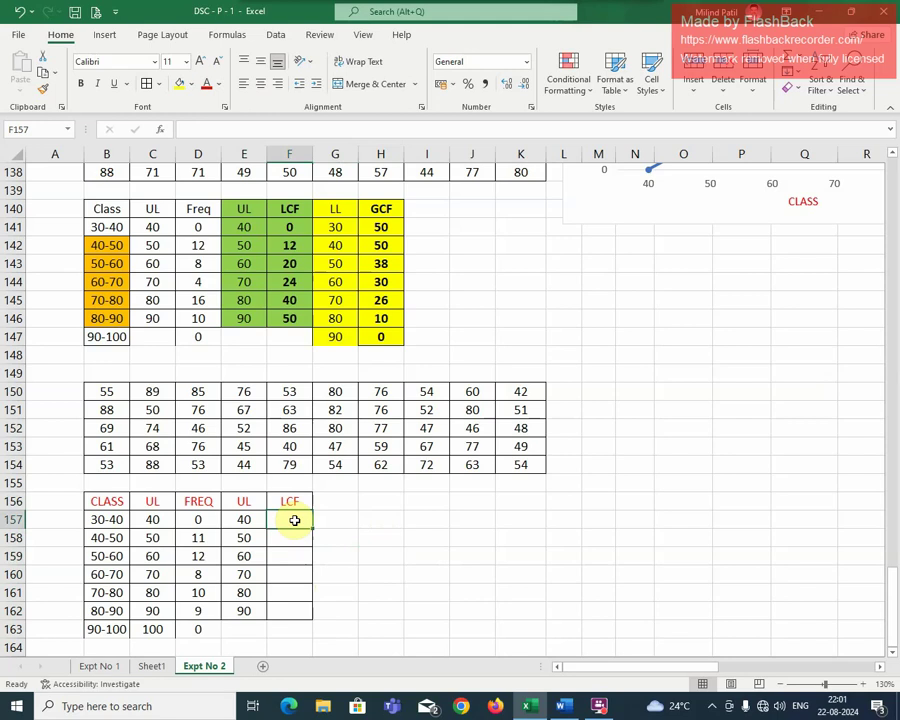
pyautogui.write('=SUM(')
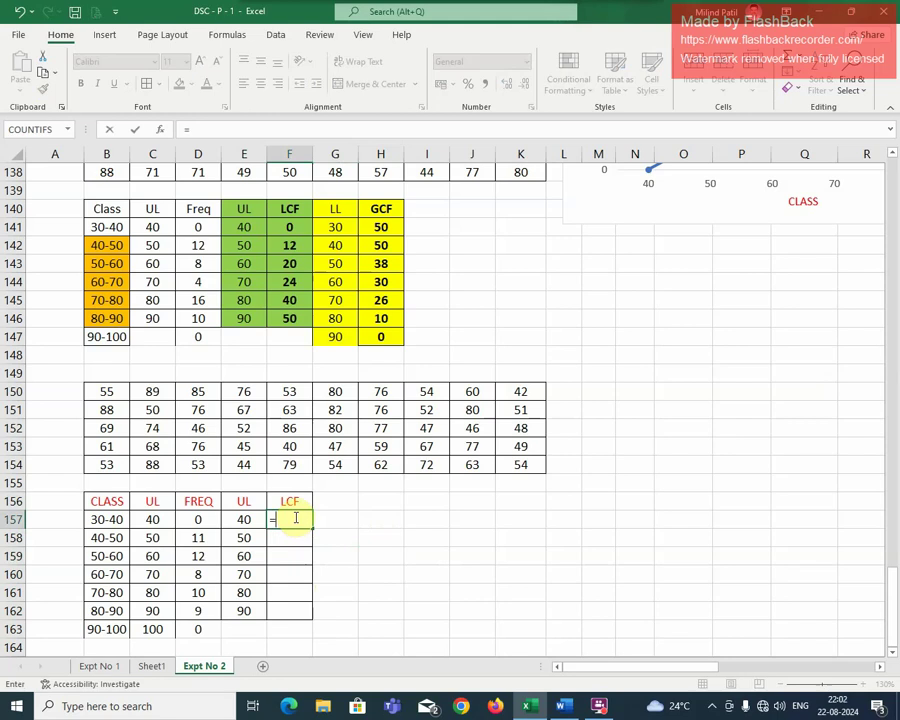
pyautogui.click(201, 519)
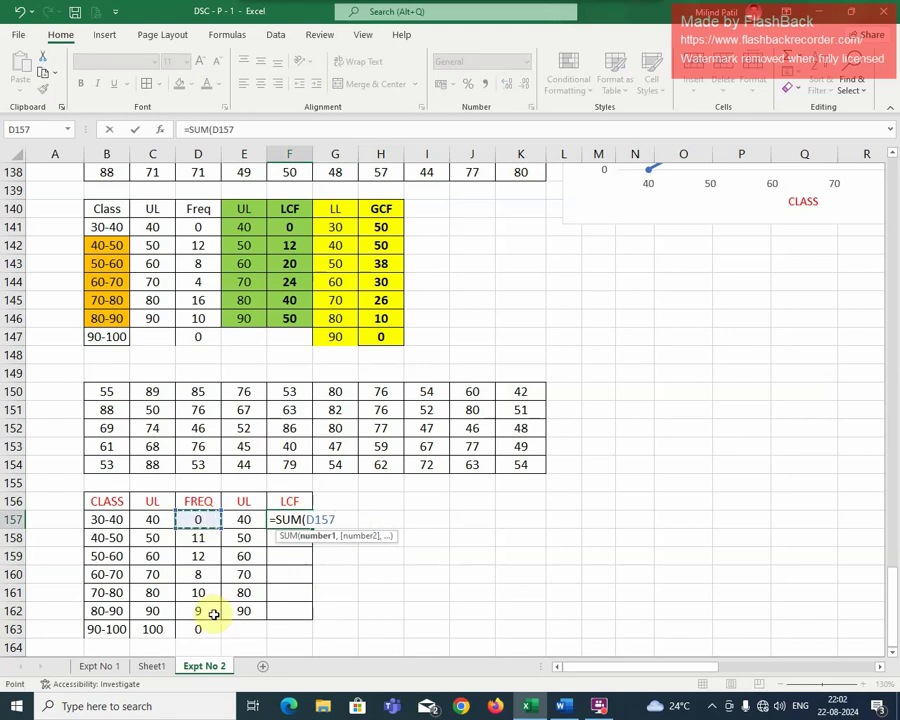
pyautogui.write(':D157)')
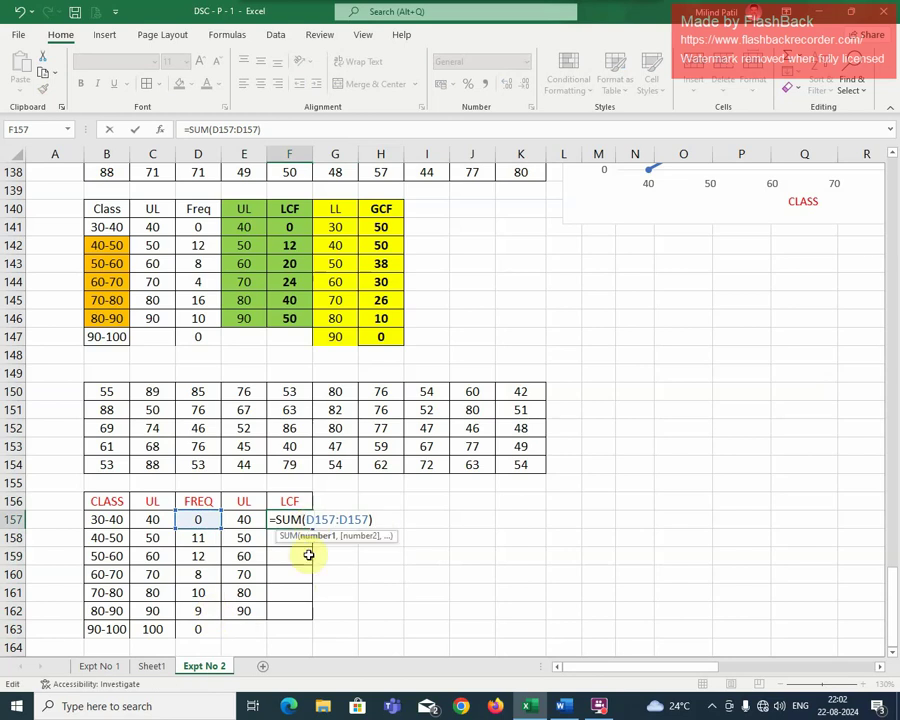
pyautogui.press('F4')
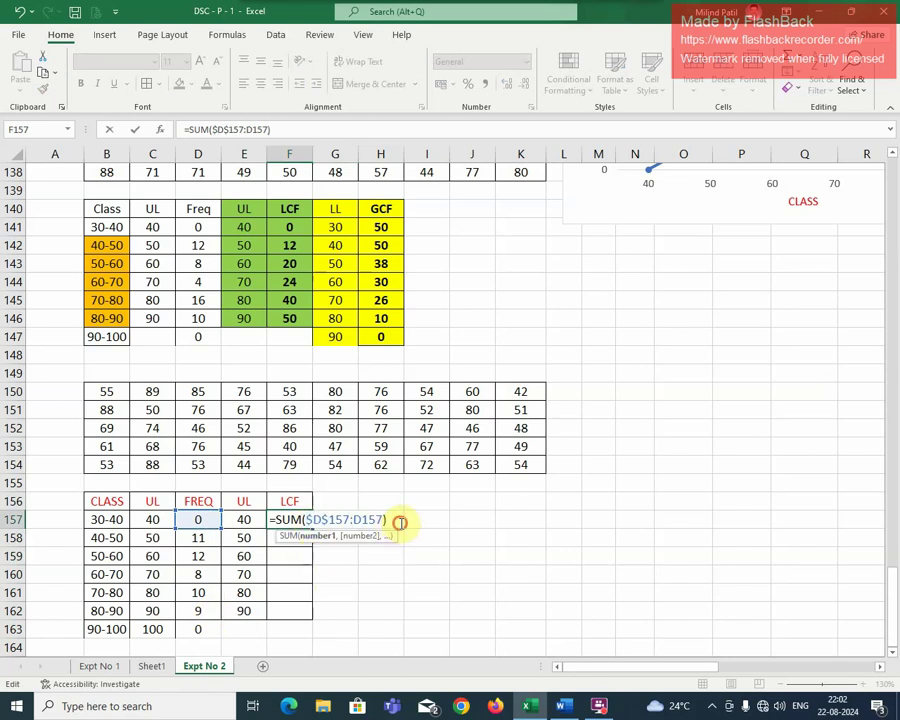
pyautogui.hotkey('ctrl', 'Return')
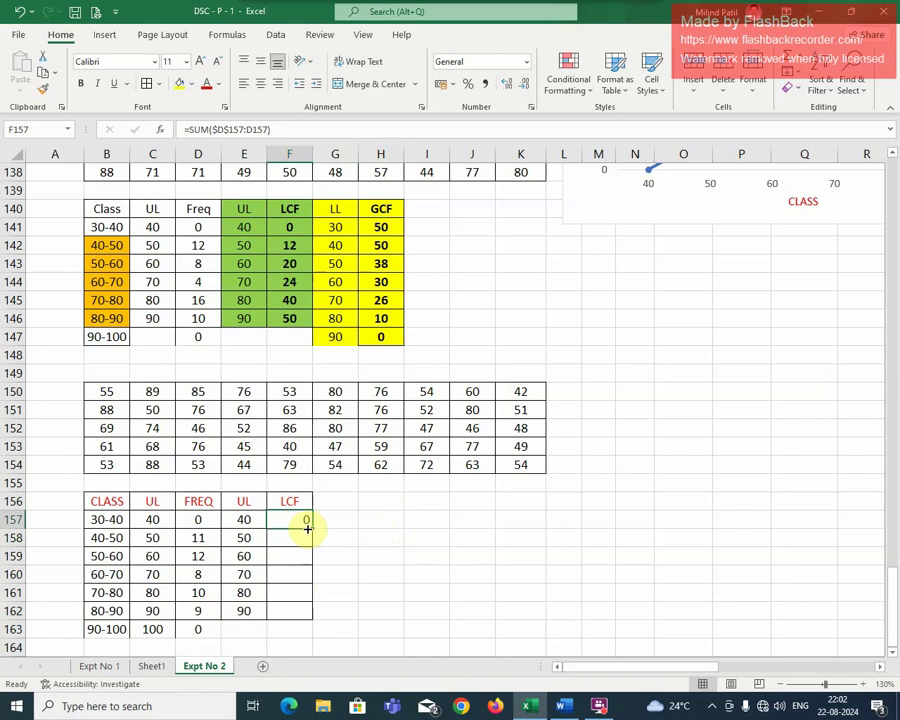
pyautogui.moveTo(310, 527); pyautogui.dragTo(305, 615)
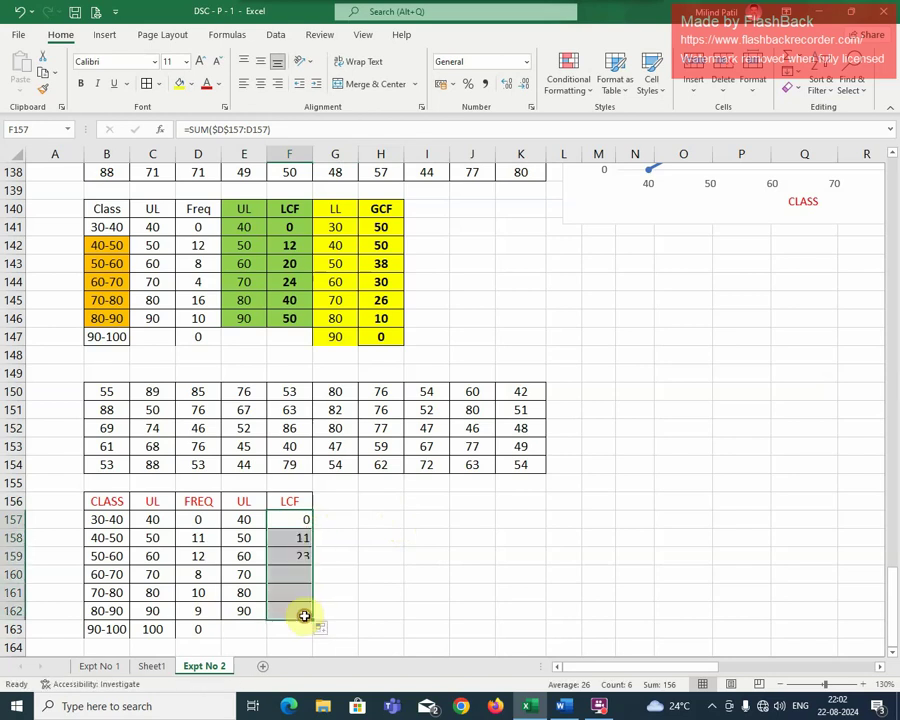
pyautogui.click(388, 590)
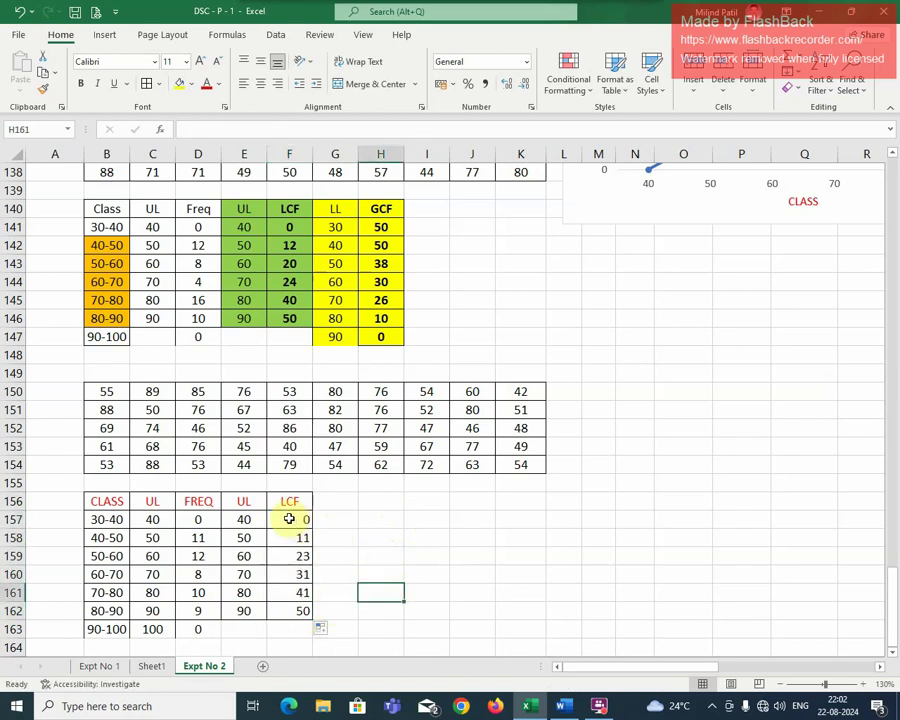
# Centre the cumulative frequencies in F157:F162
pyautogui.moveTo(289, 519); pyautogui.dragTo(291, 601)
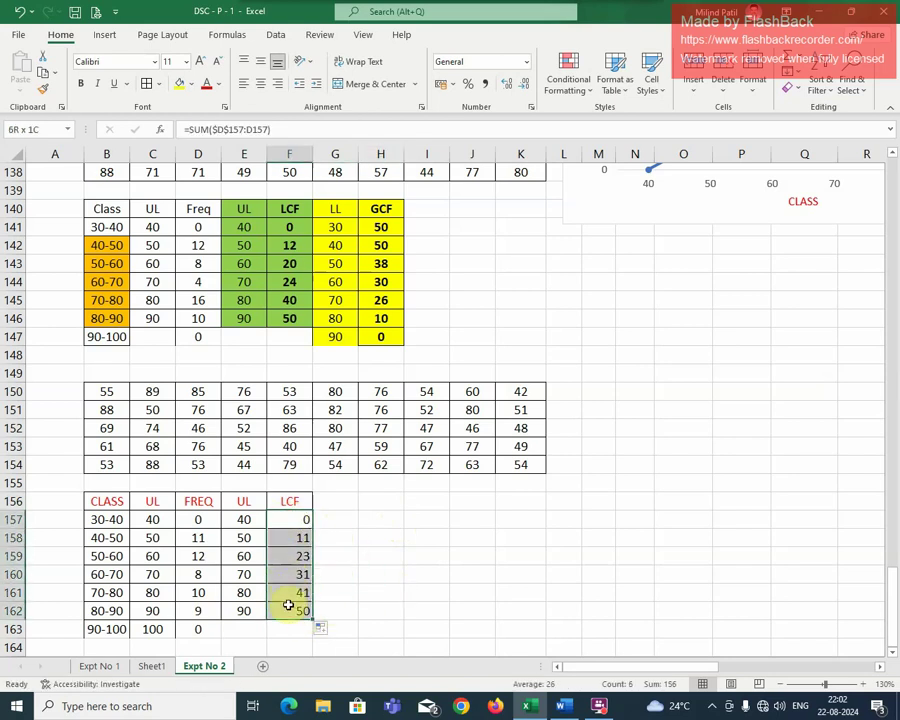
pyautogui.click(258, 84)
pyautogui.click(406, 592)
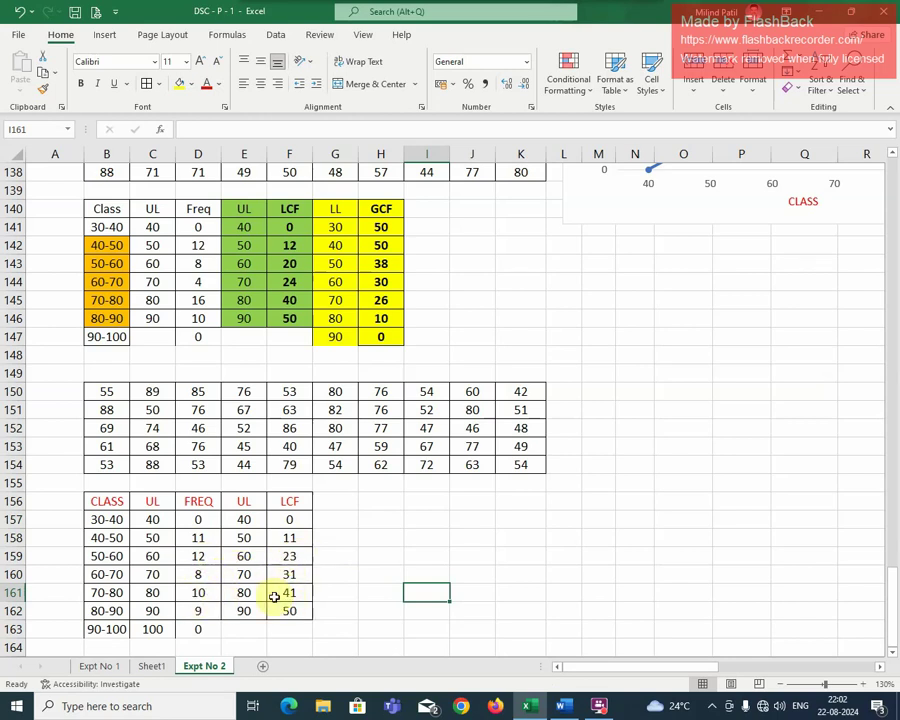
pyautogui.click(370, 625)
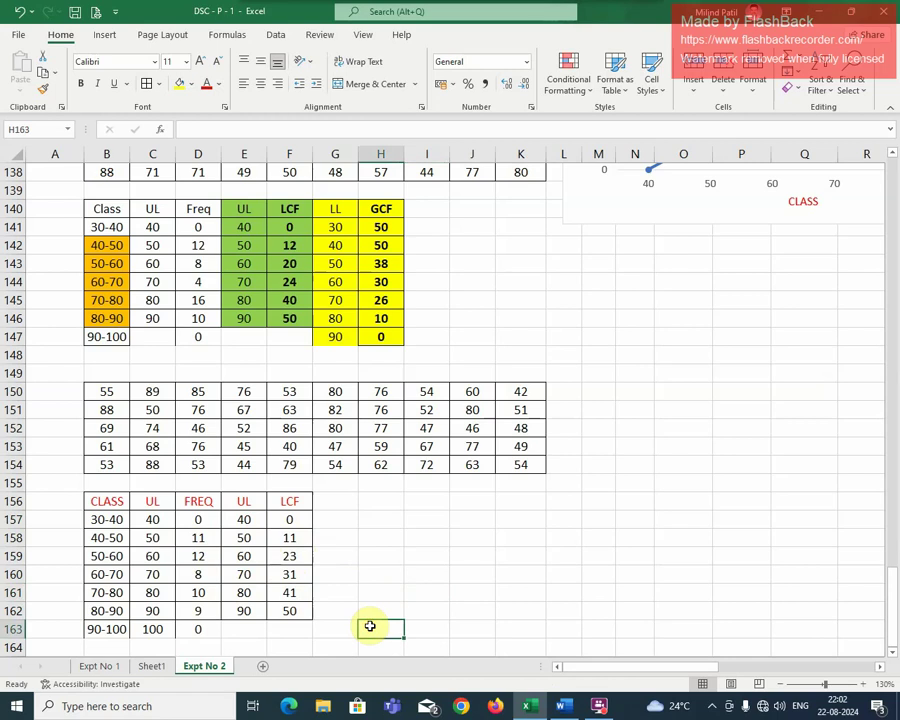
# Add the heading LL in G156, next to the LCF column
pyautogui.click(341, 502)
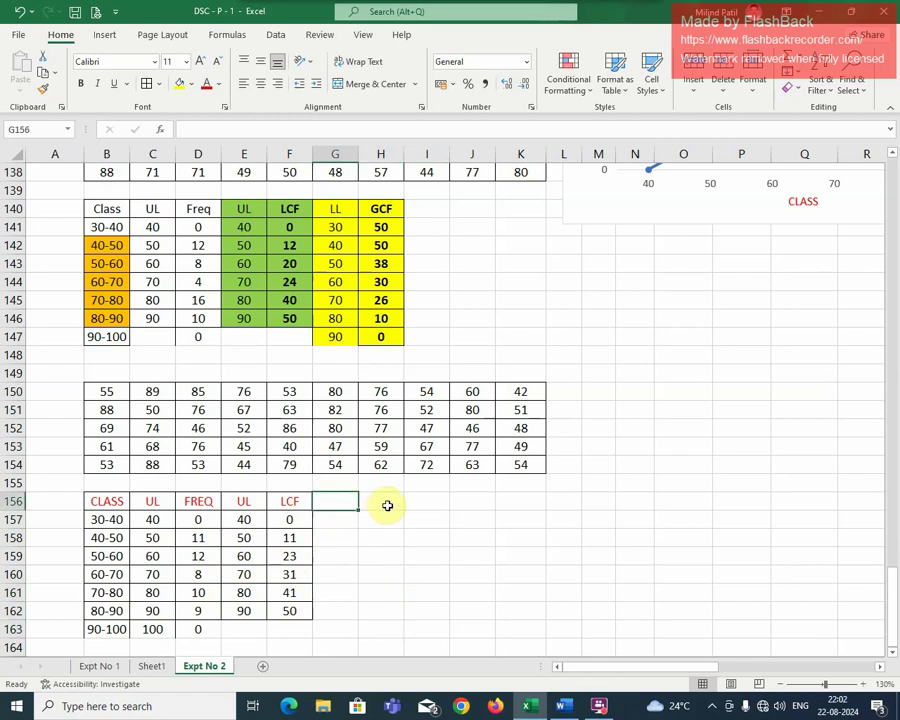
pyautogui.click(387, 505)
pyautogui.click(332, 502)
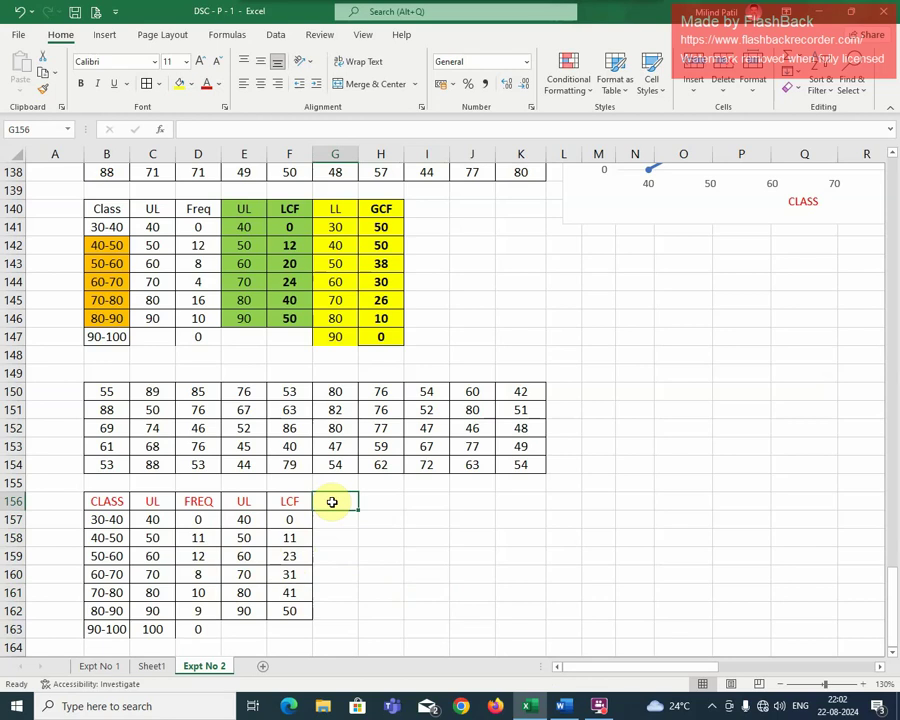
pyautogui.write('LL')
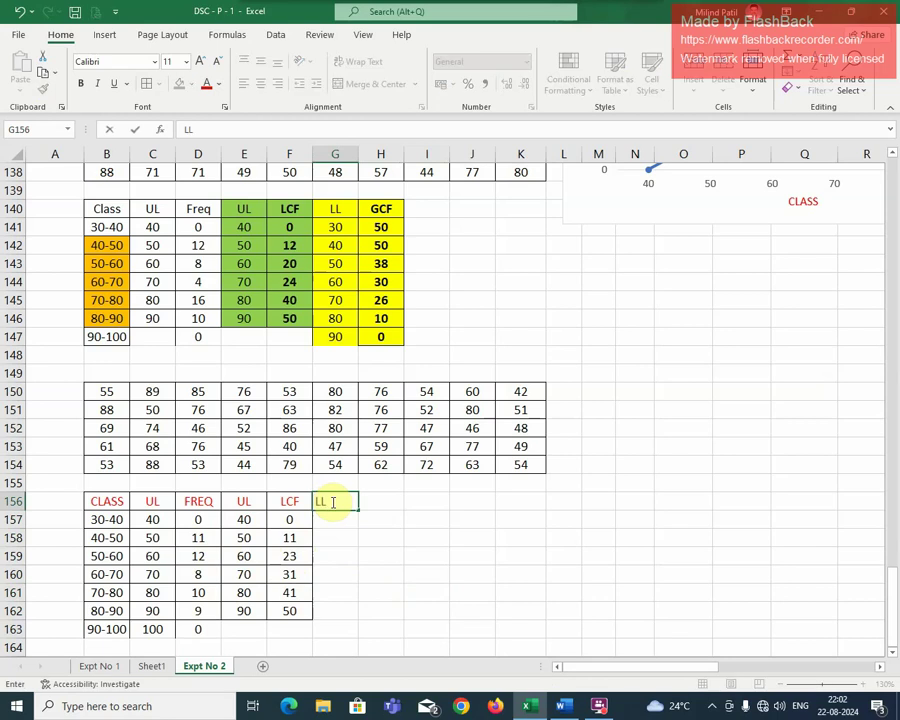
pyautogui.click(378, 588)
# Enter the lower limits 30, 40, 50, 60, 70, 80 and 90 down the LL column in G157:G163
pyautogui.click(340, 518)
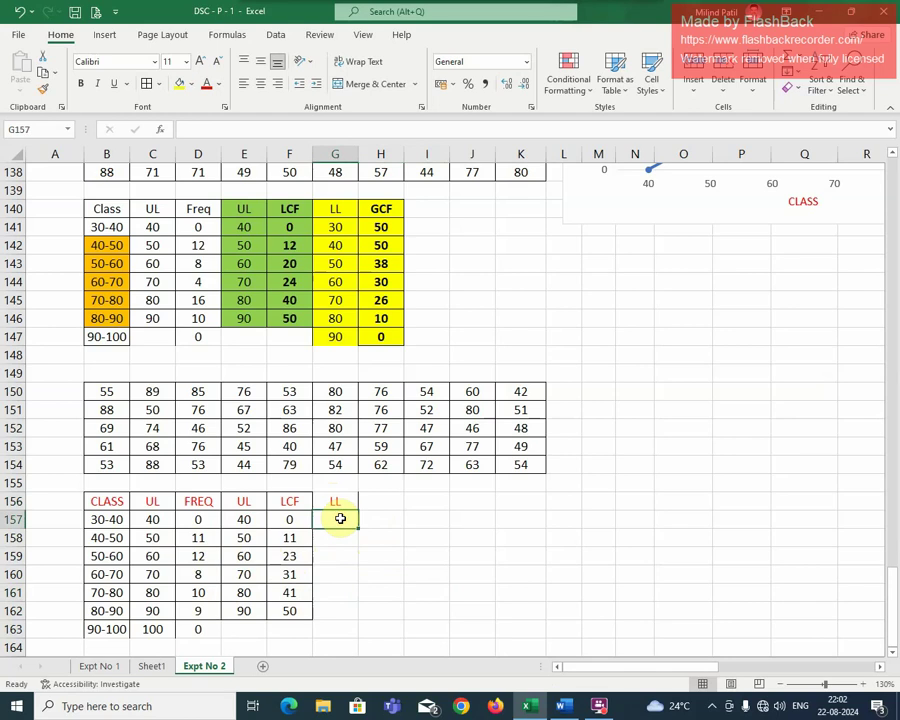
pyautogui.write('30')
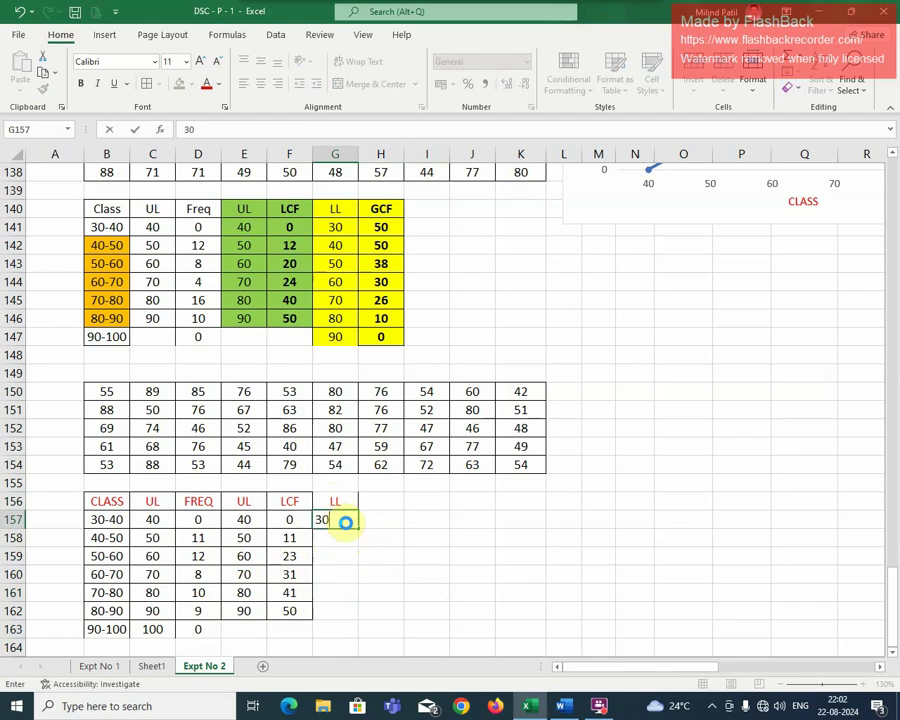
pyautogui.press('Return')
pyautogui.write('4')
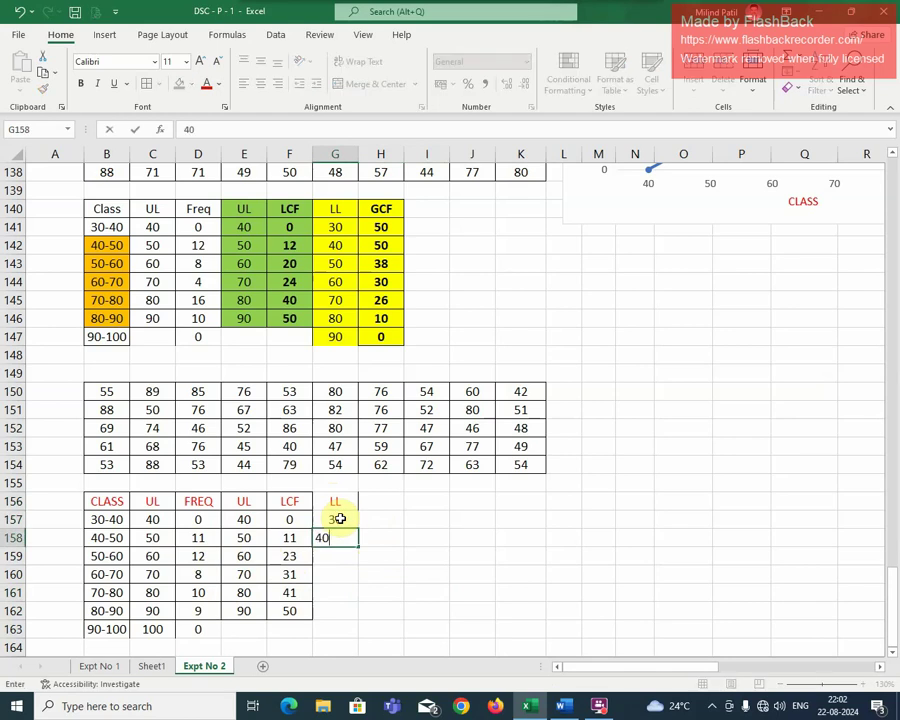
pyautogui.write('0')
pyautogui.press('Return')
pyautogui.write('5')
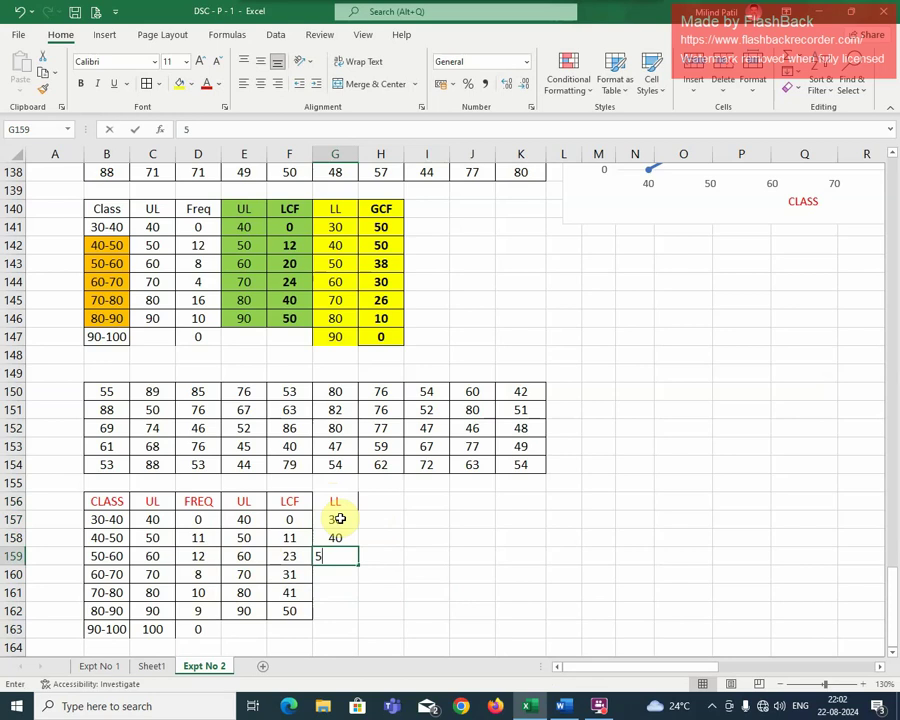
pyautogui.write('0')
pyautogui.press('Return')
pyautogui.write('60')
pyautogui.press('Return')
pyautogui.write('70')
pyautogui.press('Return')
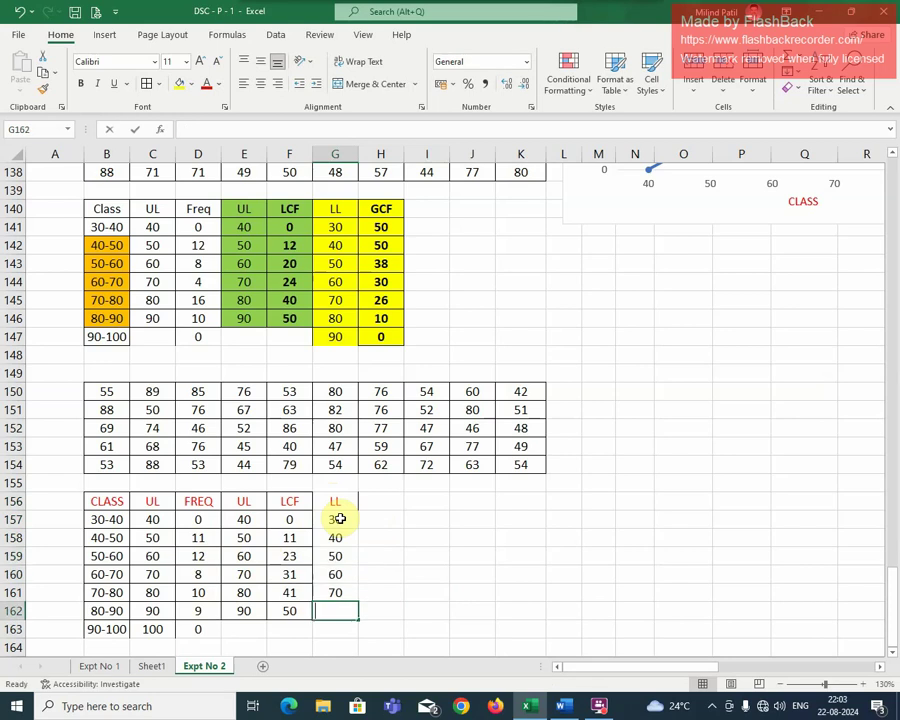
pyautogui.write('80')
pyautogui.press('Return')
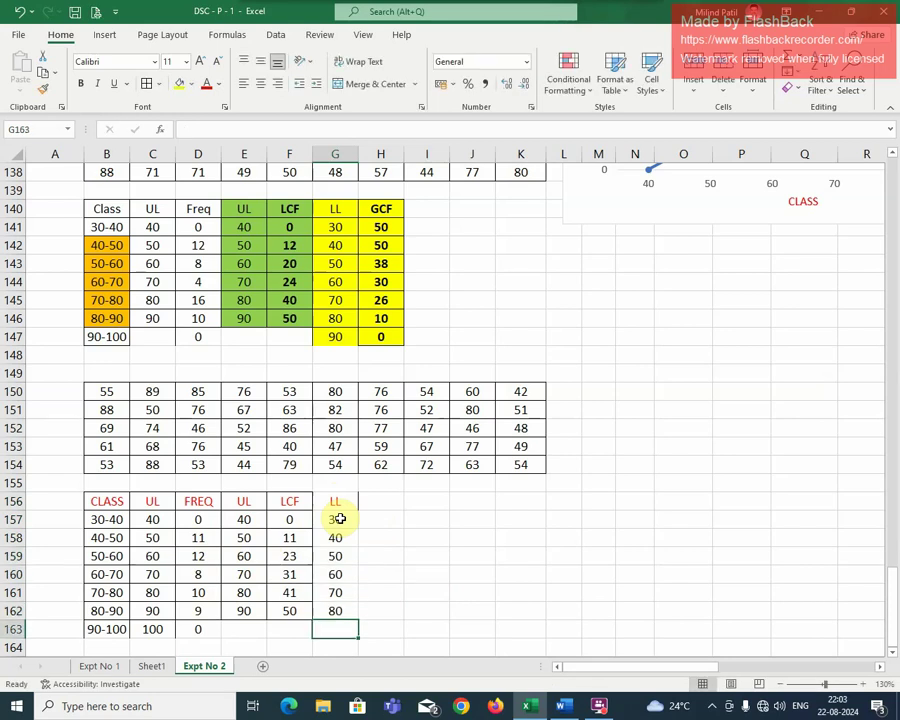
pyautogui.write('90')
pyautogui.click(466, 609)
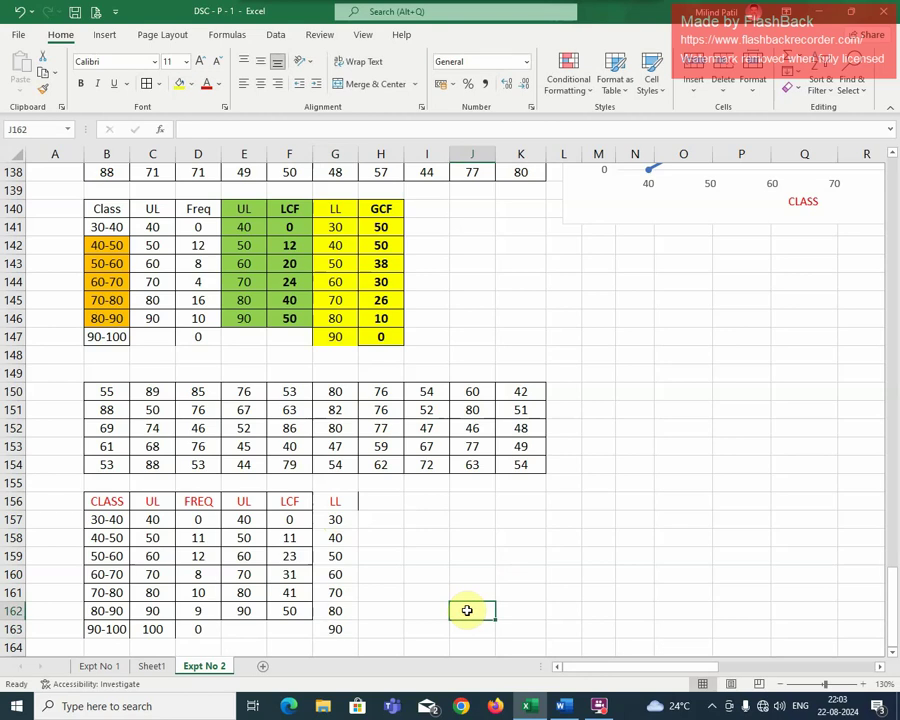
# Apply all borders to the LL column and the empty column beside it, range G156:H163
pyautogui.click(327, 504)
pyautogui.moveTo(327, 504); pyautogui.dragTo(374, 621)
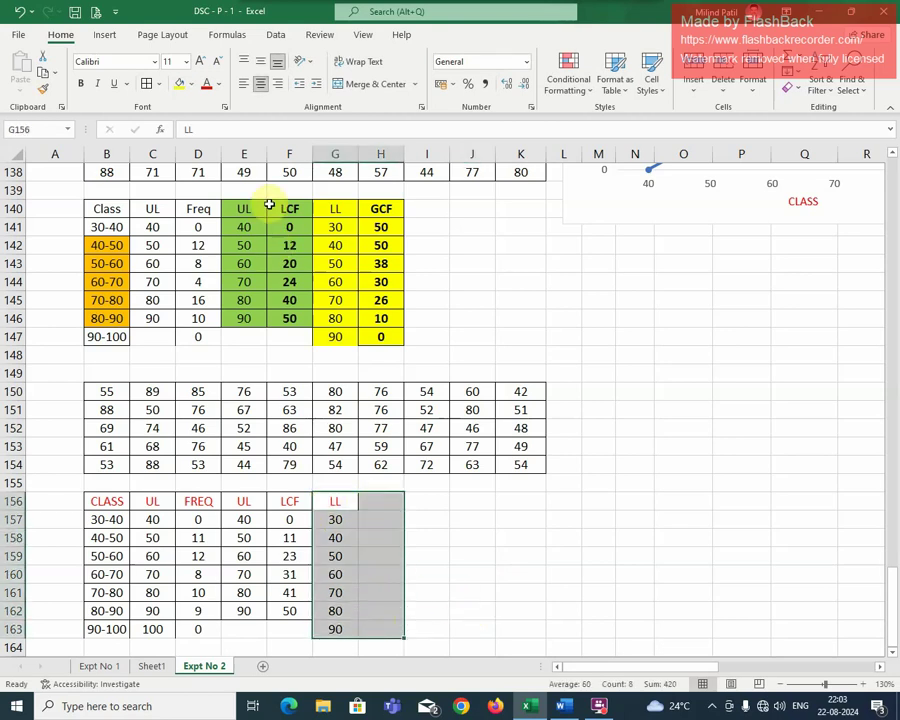
pyautogui.click(160, 85)
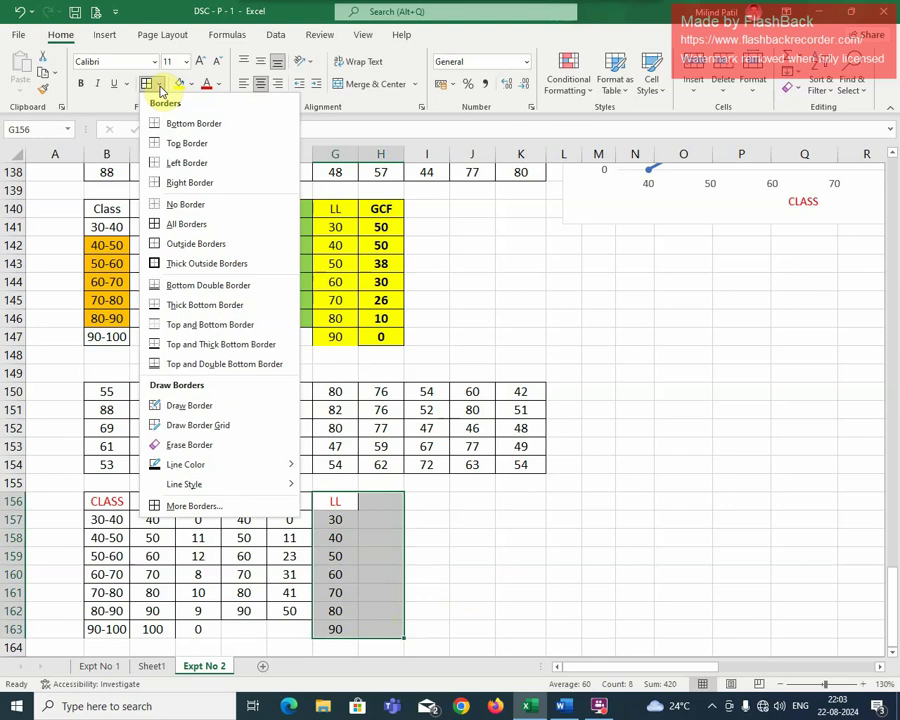
pyautogui.click(186, 224)
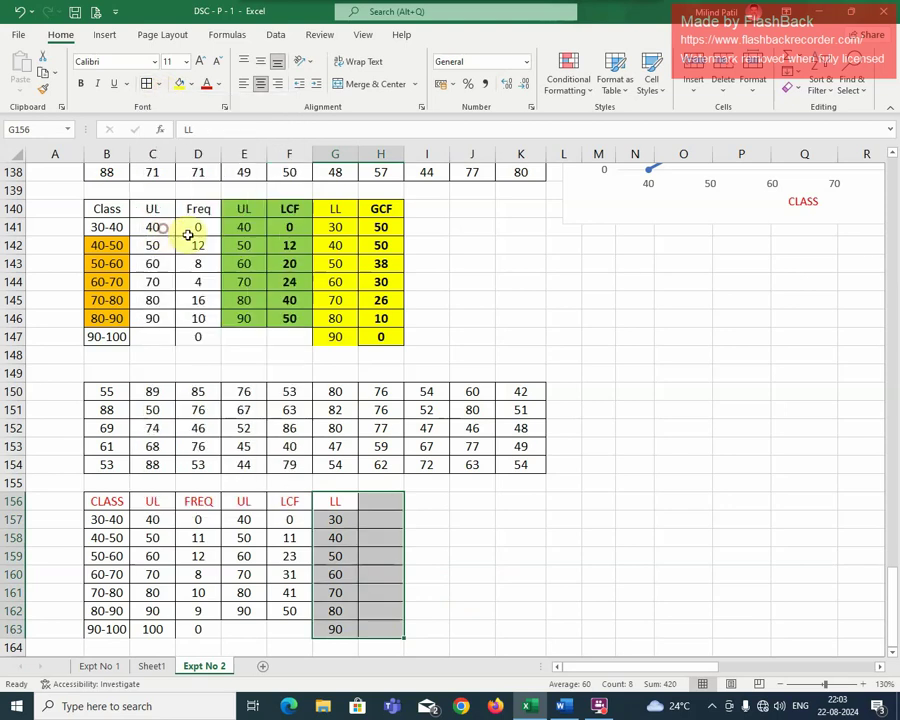
# Add the heading GCF in H156, next to the LL column
pyautogui.click(381, 503)
pyautogui.write('G')
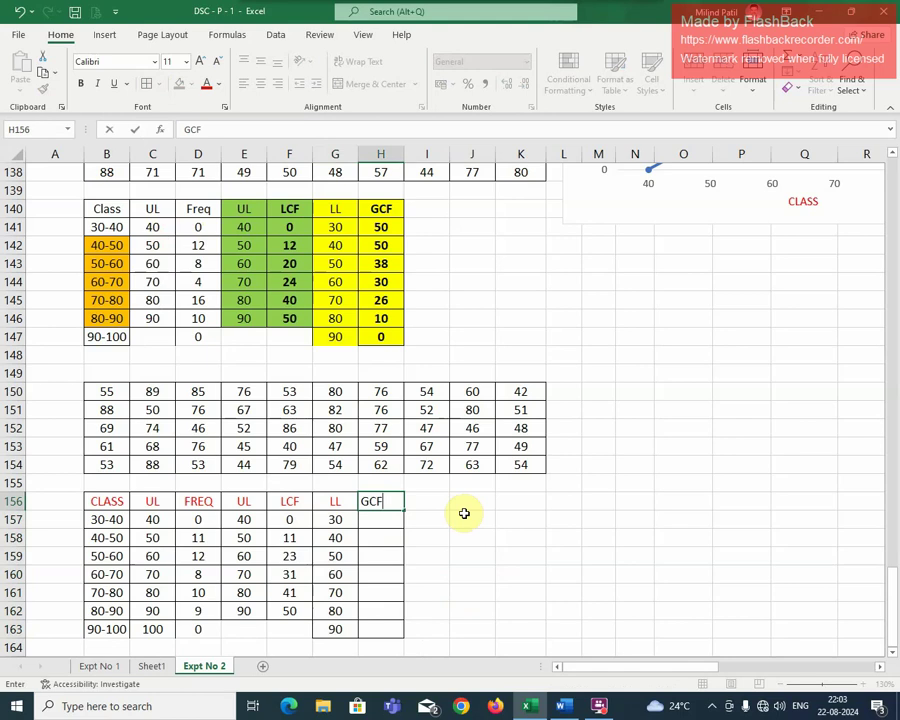
pyautogui.write('CF')
pyautogui.click(453, 570)
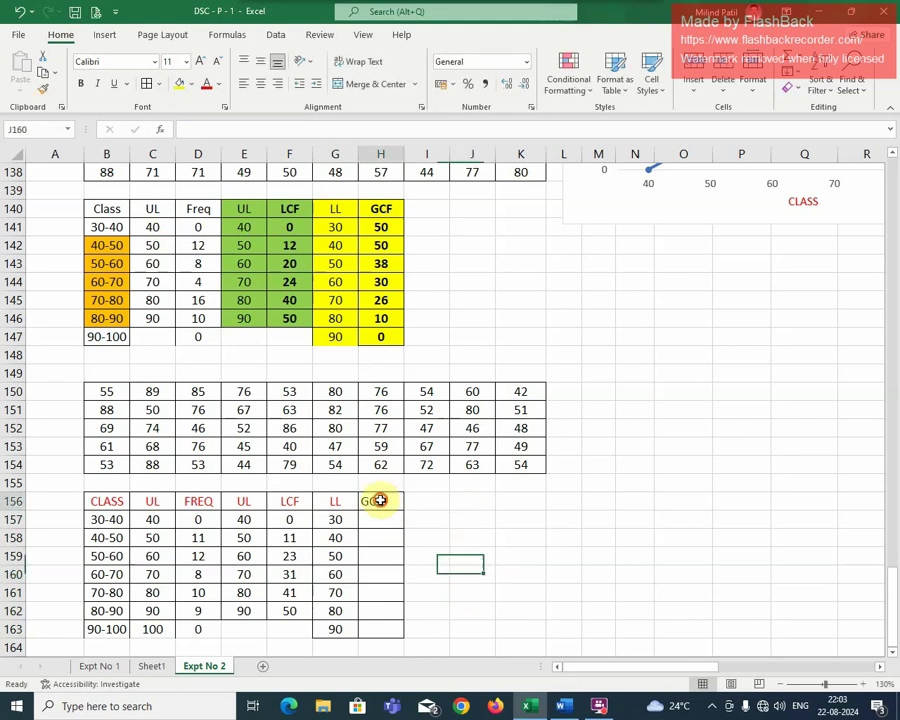
# Calculate the greater-than cumulative frequency of the 90-100 class in H163 with =SUM(D163:$D$163)
pyautogui.scroll(-1, 378, 540)
pyautogui.click(380, 574)
pyautogui.write('=SUM')
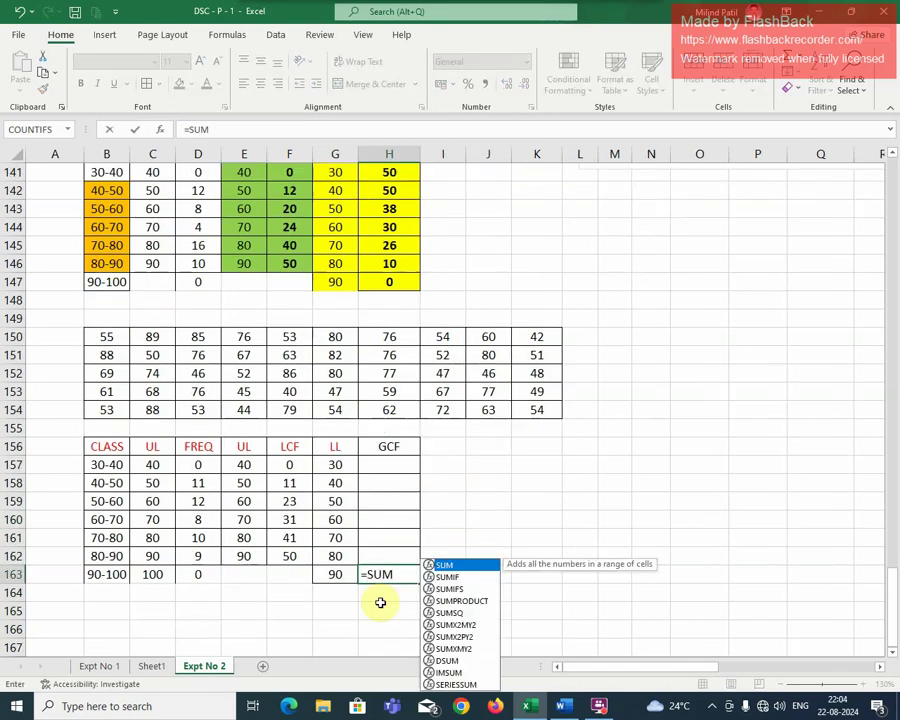
pyautogui.write('(')
pyautogui.click(197, 574)
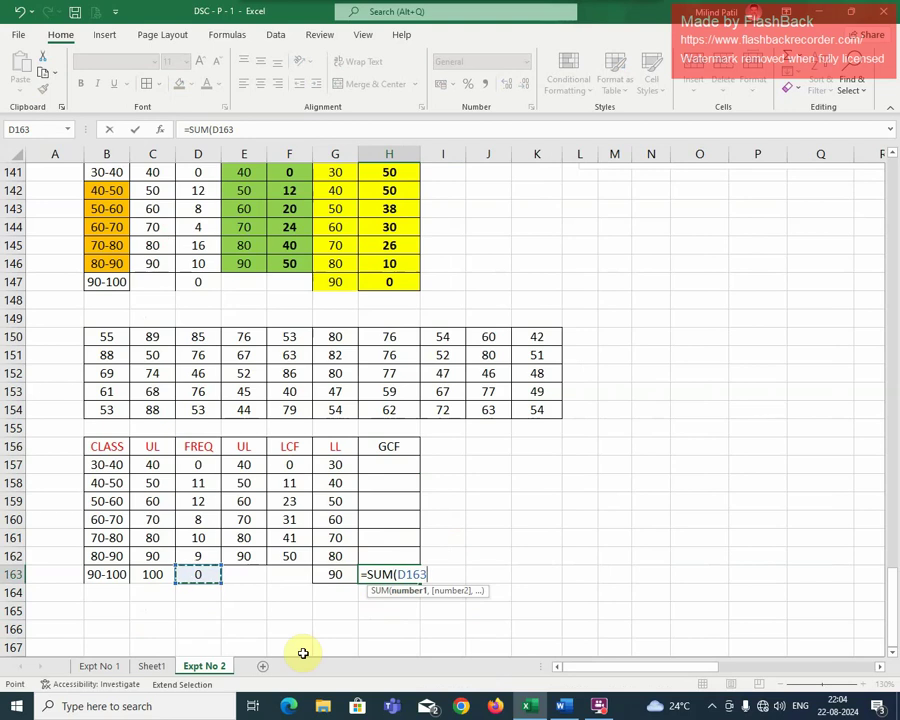
pyautogui.write(')')
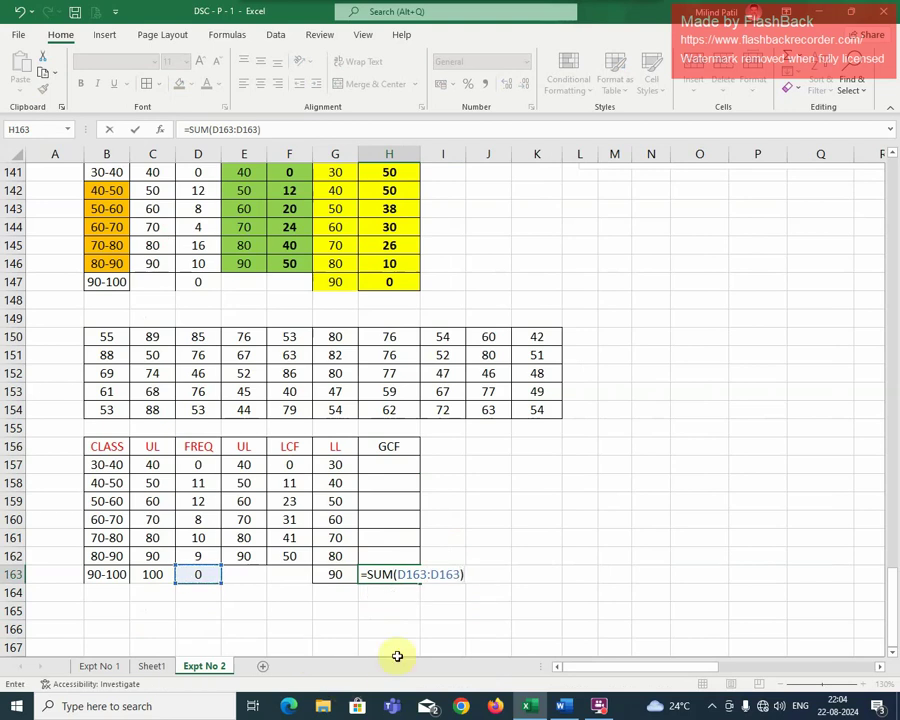
pyautogui.click(443, 574)
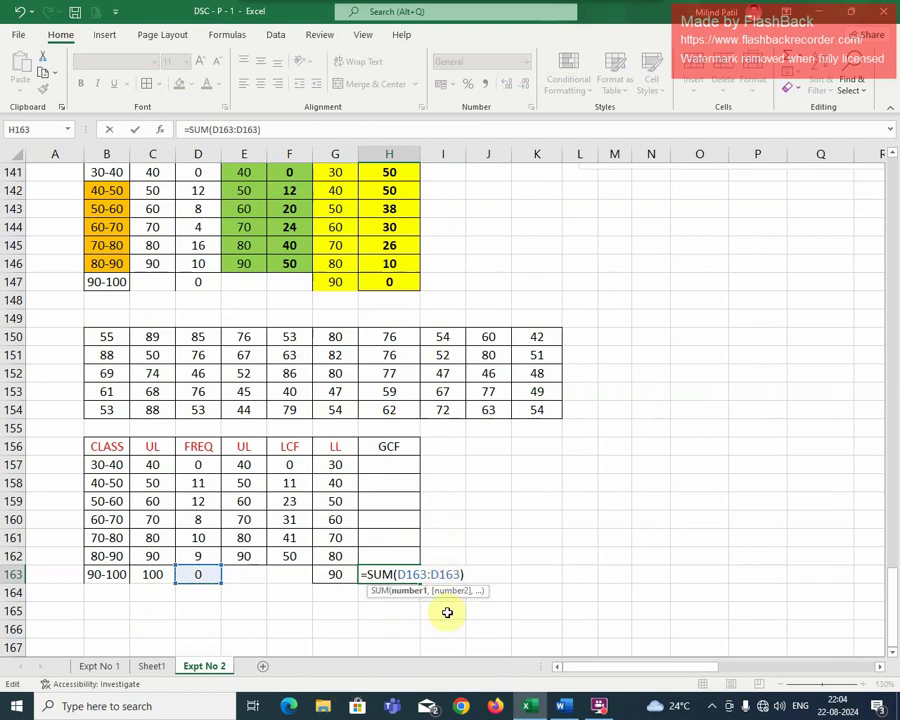
pyautogui.press('F4')
pyautogui.press('Return')
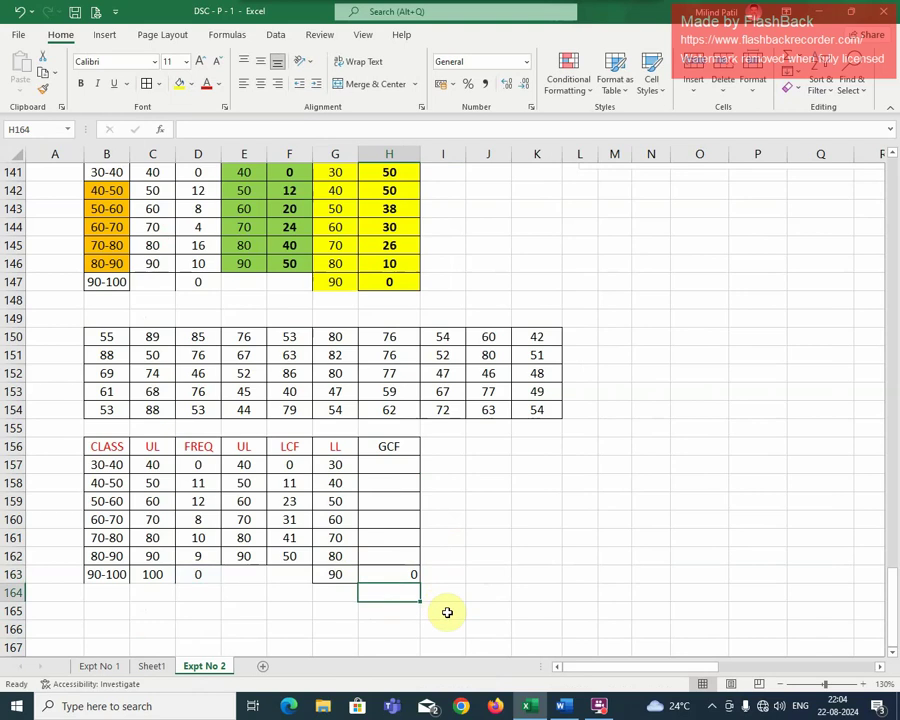
# Fill the GCF formula from H163 up to H157 and centre the values in H157:H163
pyautogui.click(414, 575)
pyautogui.moveTo(420, 582); pyautogui.dragTo(392, 572)
pyautogui.click(488, 501)
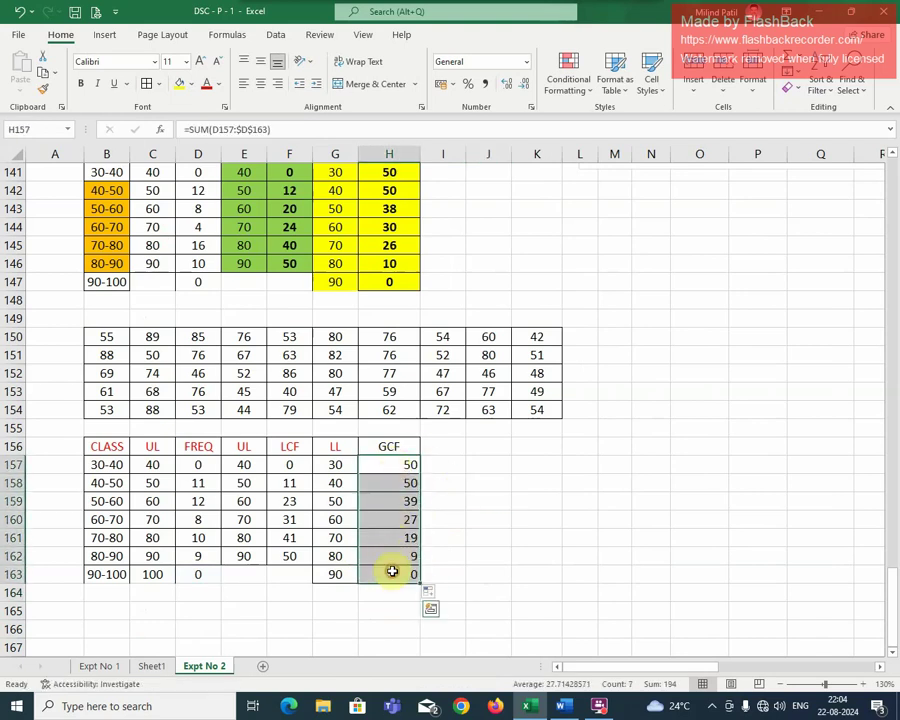
pyautogui.click(259, 87)
pyautogui.click(488, 529)
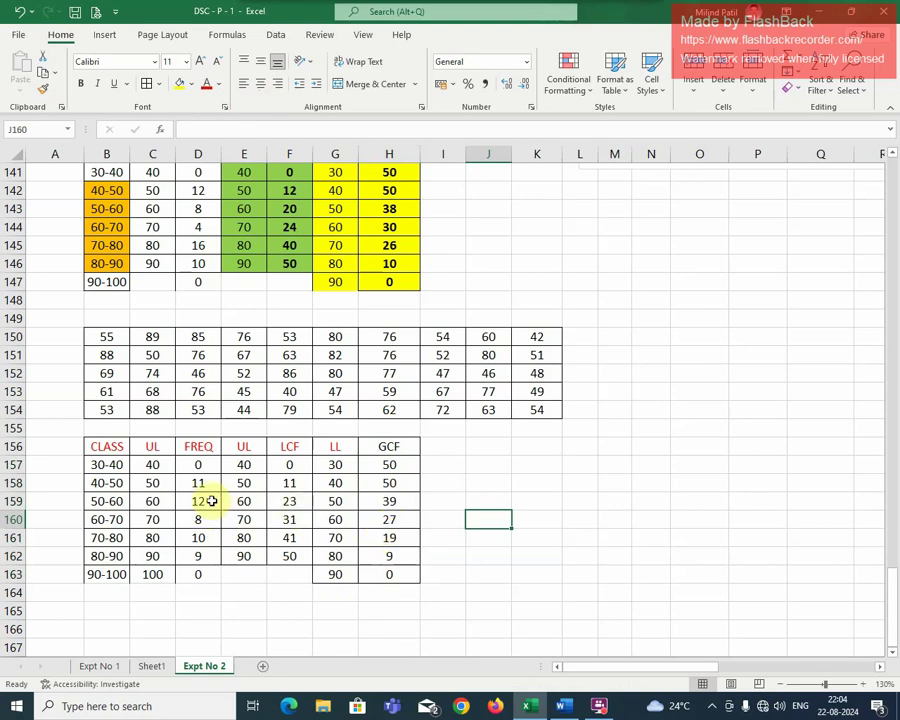
# Compare the GCF values in H157:H159 with the class frequencies in column D
pyautogui.click(388, 503)
pyautogui.click(202, 483)
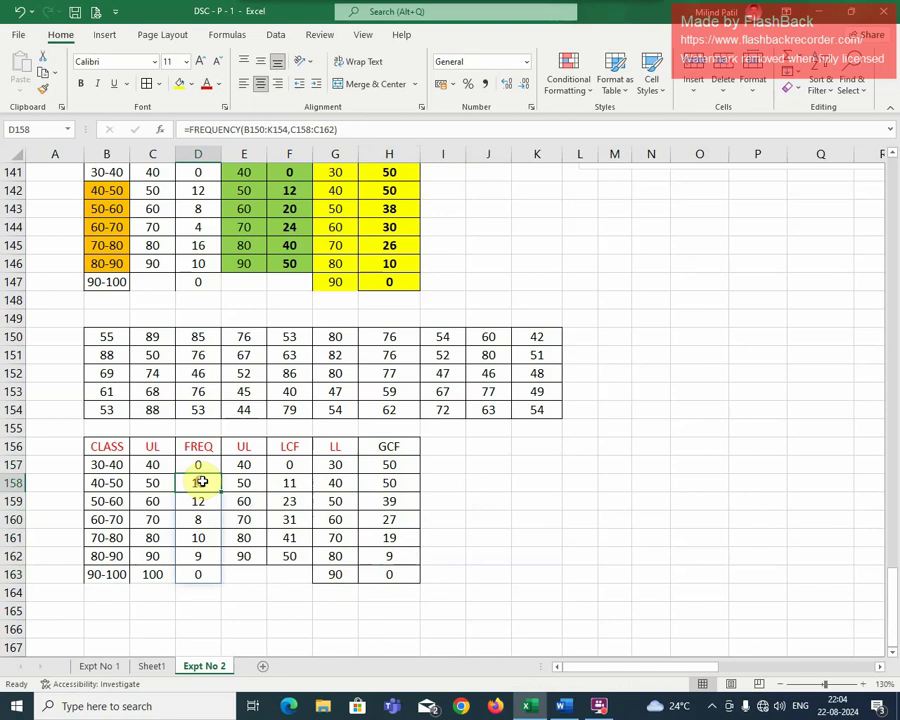
pyautogui.click(390, 483)
pyautogui.click(210, 465)
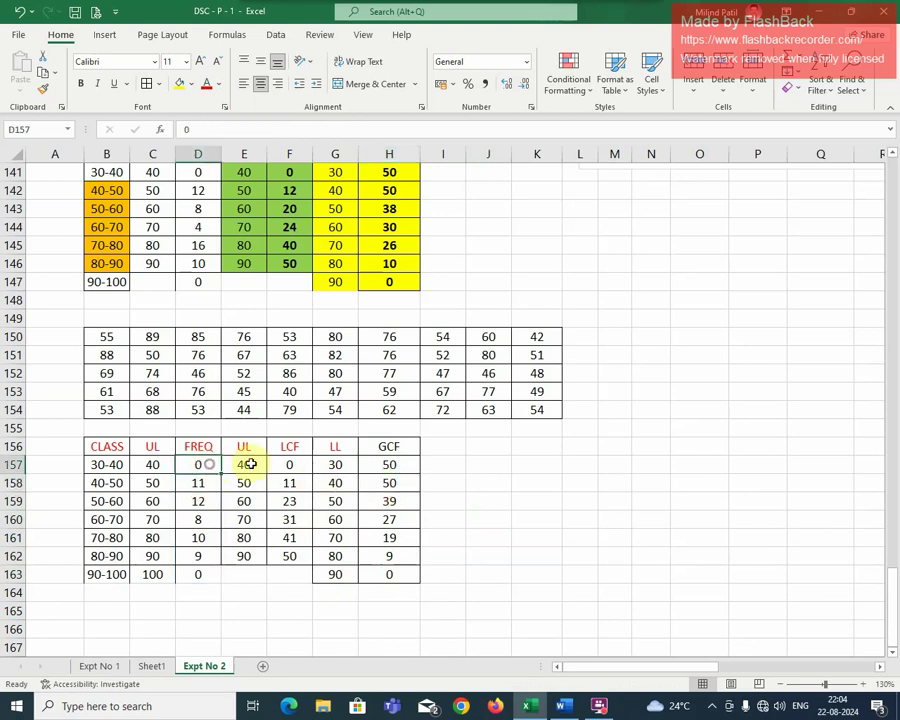
pyautogui.click(388, 463)
pyautogui.click(533, 545)
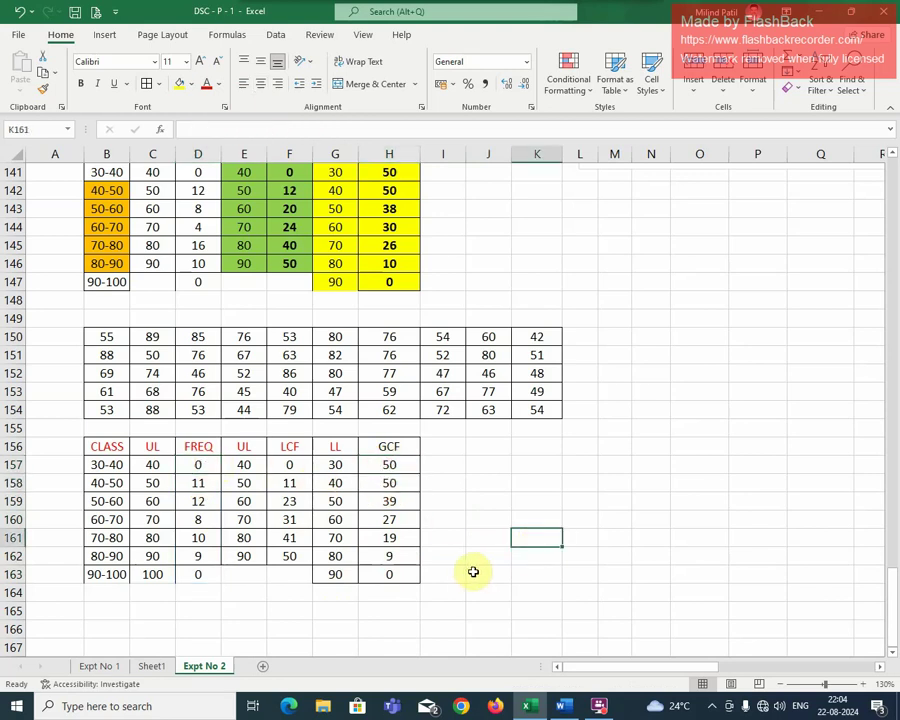
# Fill the UL and LCF columns, range E156:F162, with the standard light green colour
pyautogui.scroll(1, 293, 536)
pyautogui.click(250, 501)
pyautogui.moveTo(250, 501); pyautogui.dragTo(287, 597)
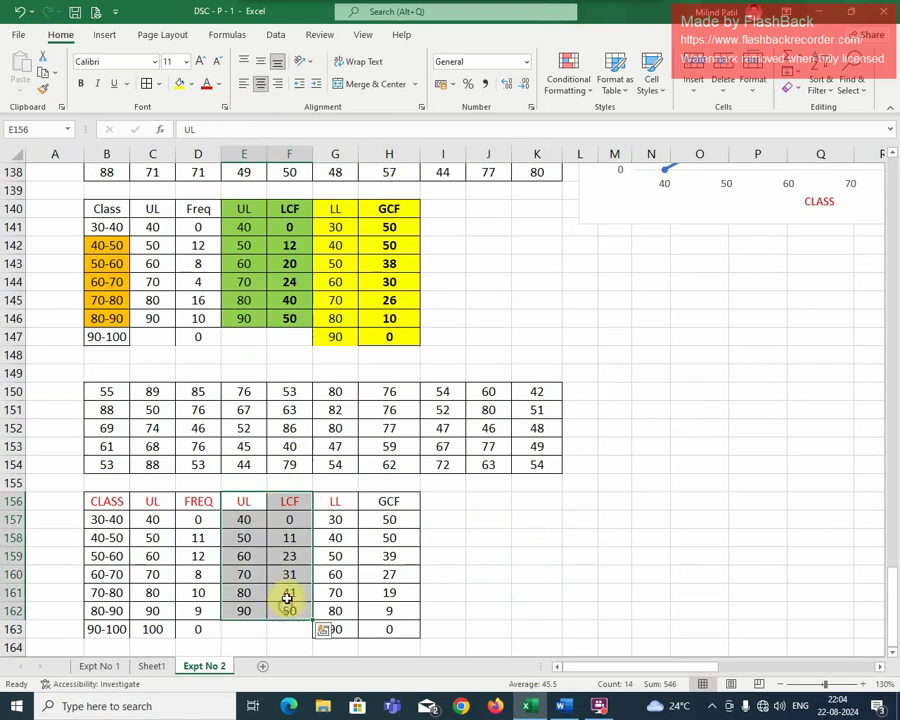
pyautogui.click(219, 89)
pyautogui.click(190, 84)
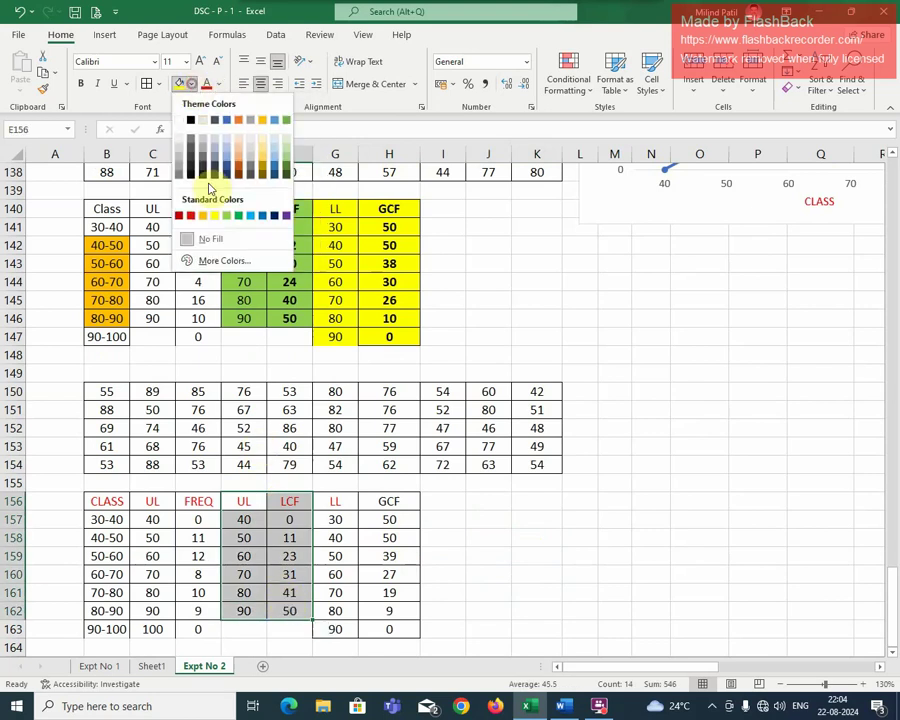
pyautogui.click(232, 210)
pyautogui.click(502, 538)
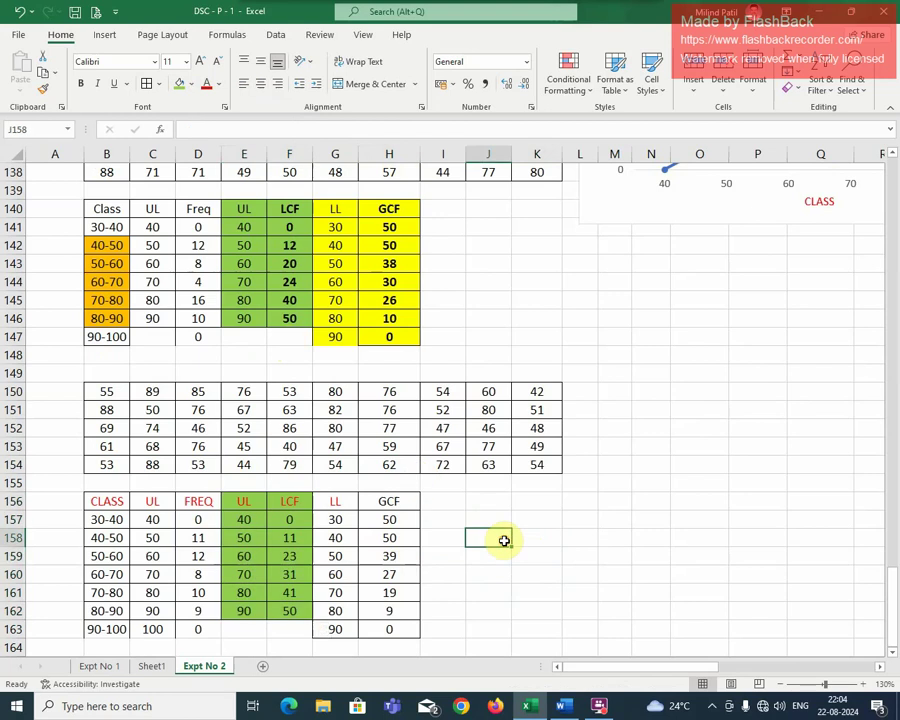
# Set the fill of the UL and LCF columns, range E156:F162, to the standard darker green
pyautogui.moveTo(244, 501); pyautogui.dragTo(289, 608)
pyautogui.click(191, 85)
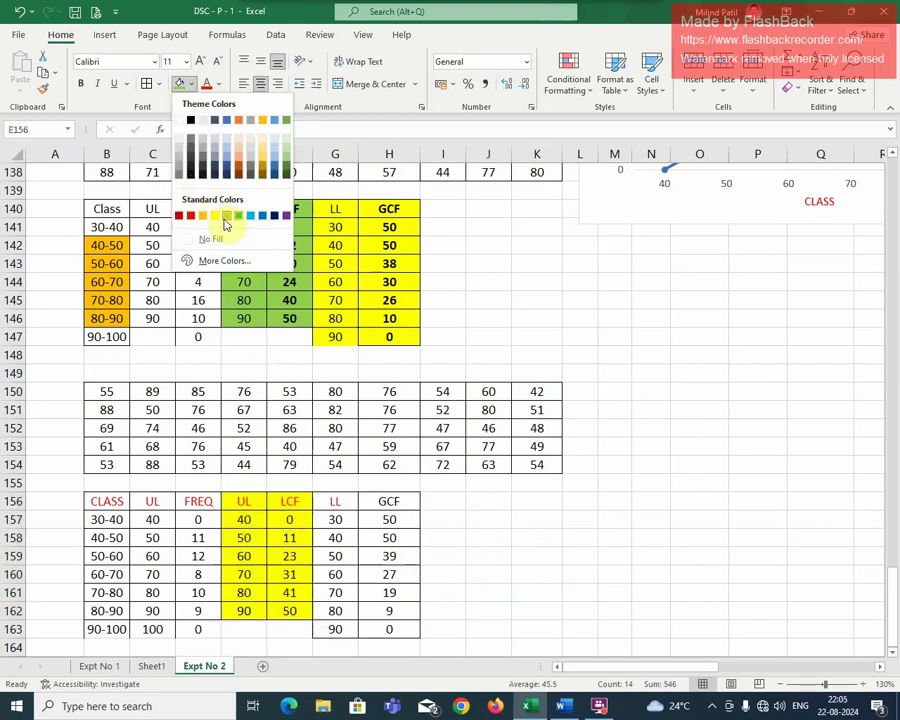
pyautogui.click(240, 212)
pyautogui.click(456, 517)
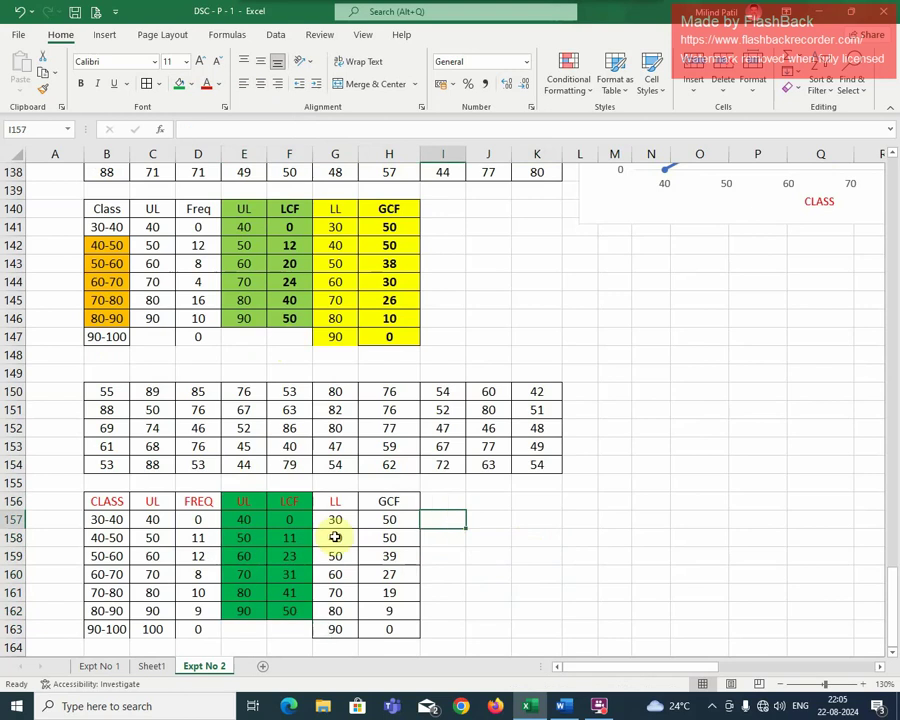
# Colour the GCF heading text in H156 red like the other headings
pyautogui.moveTo(335, 502); pyautogui.dragTo(372, 543)
pyautogui.click(444, 556)
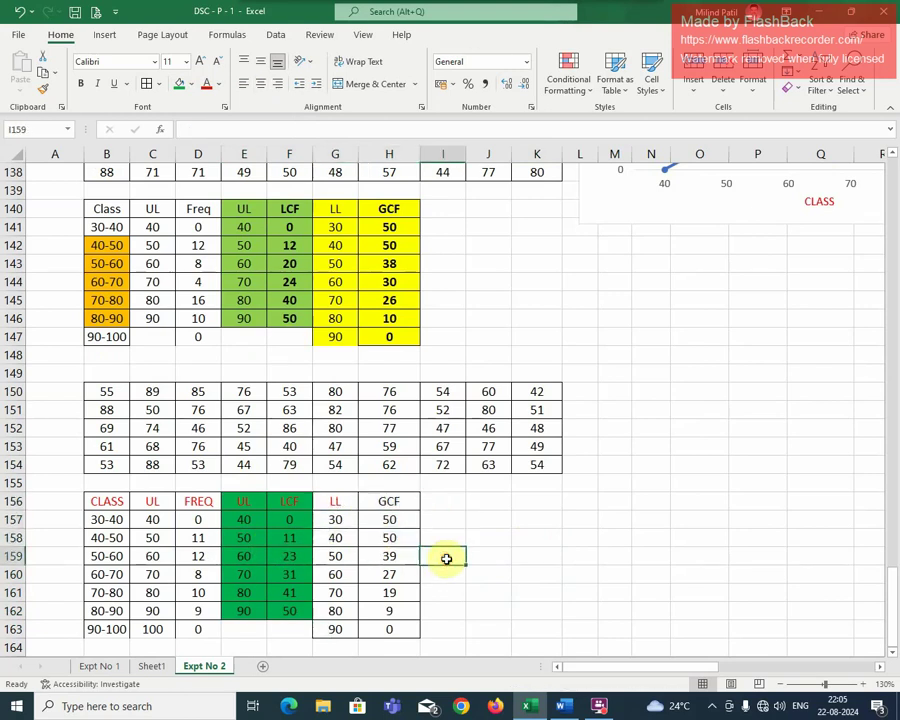
pyautogui.click(390, 501)
pyautogui.click(537, 519)
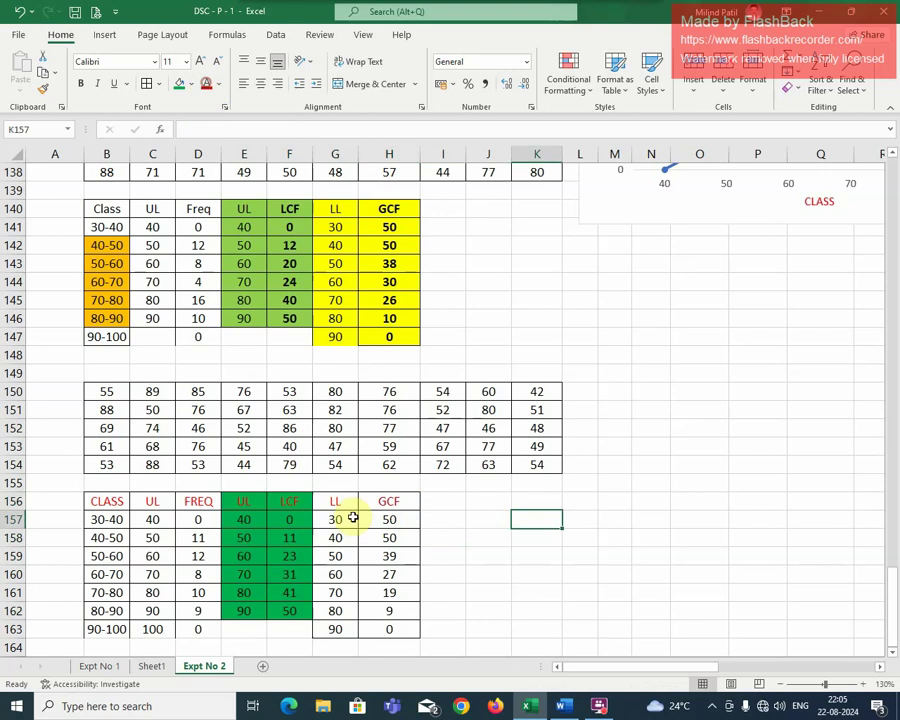
# Fill the LL and GCF columns, range G156:H163, with yellow
pyautogui.moveTo(335, 501); pyautogui.dragTo(406, 626)
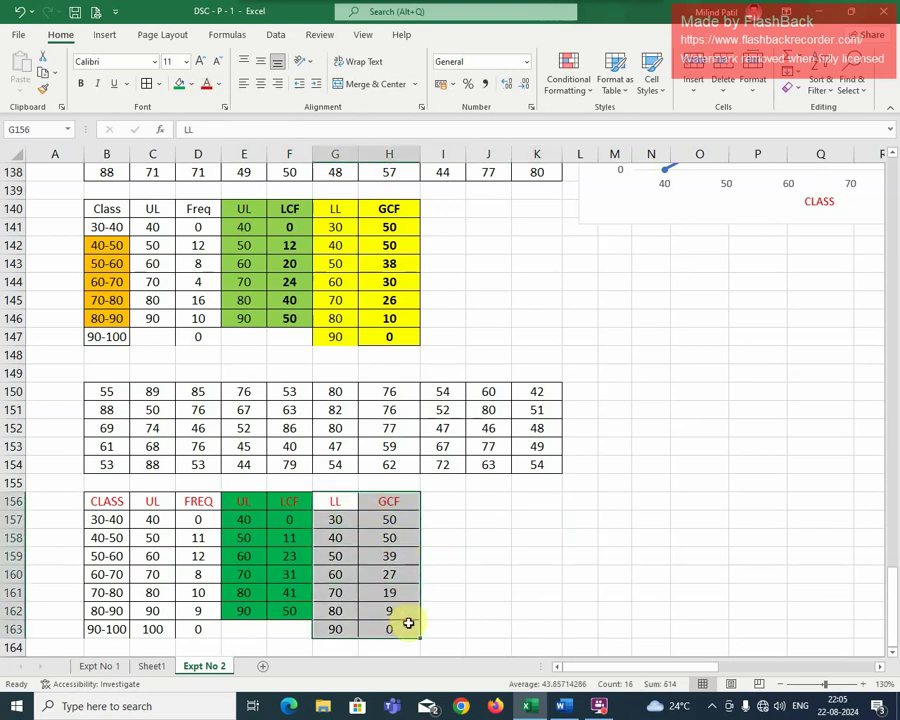
pyautogui.click(193, 89)
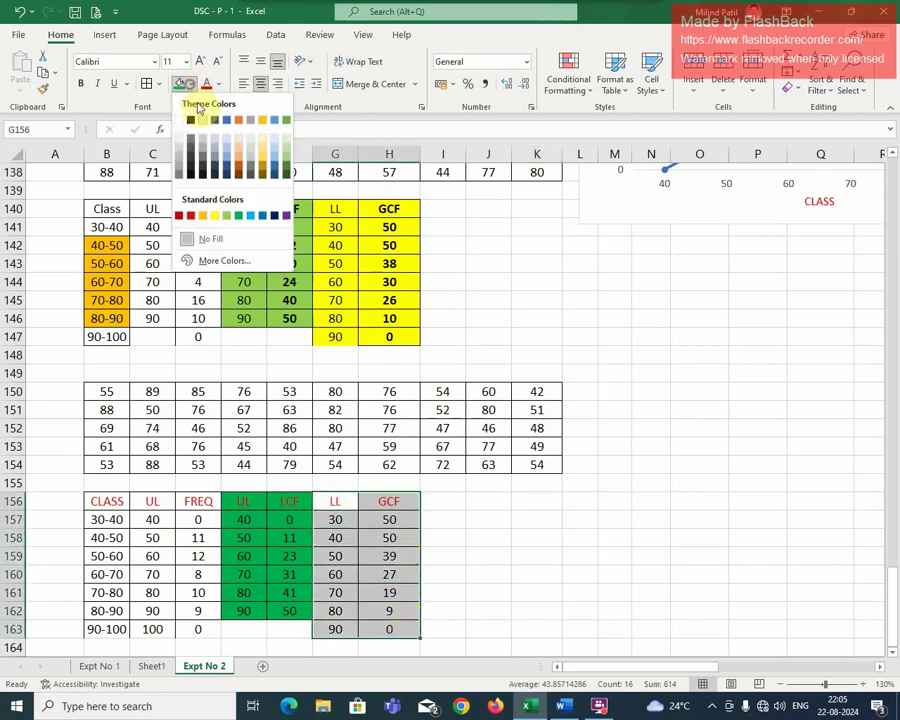
pyautogui.click(206, 211)
pyautogui.click(529, 565)
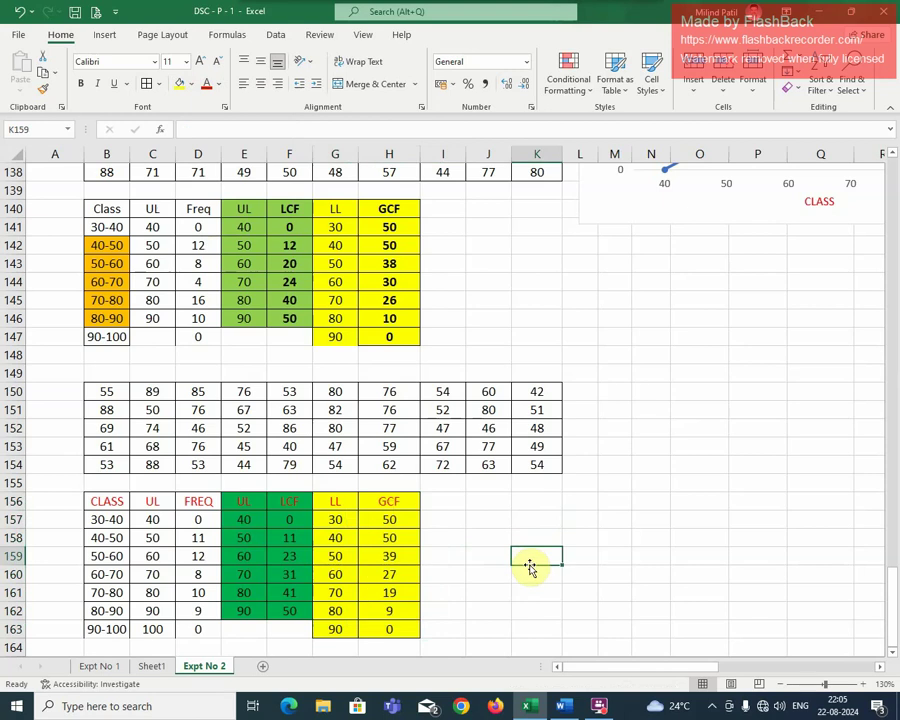
pyautogui.scroll(-2, 527, 564)
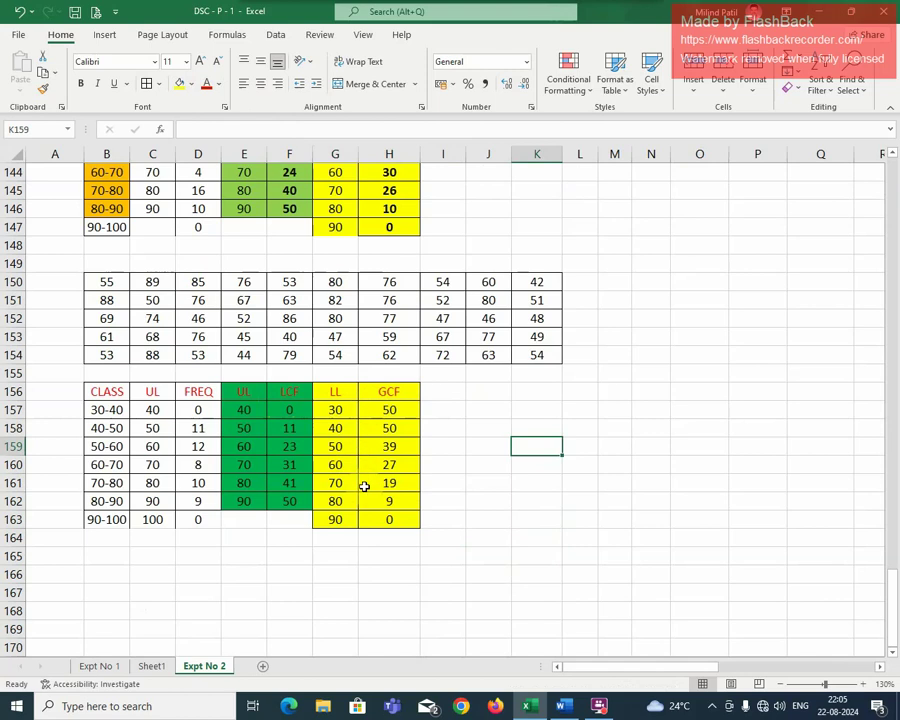
pyautogui.scroll(1, 375, 563)
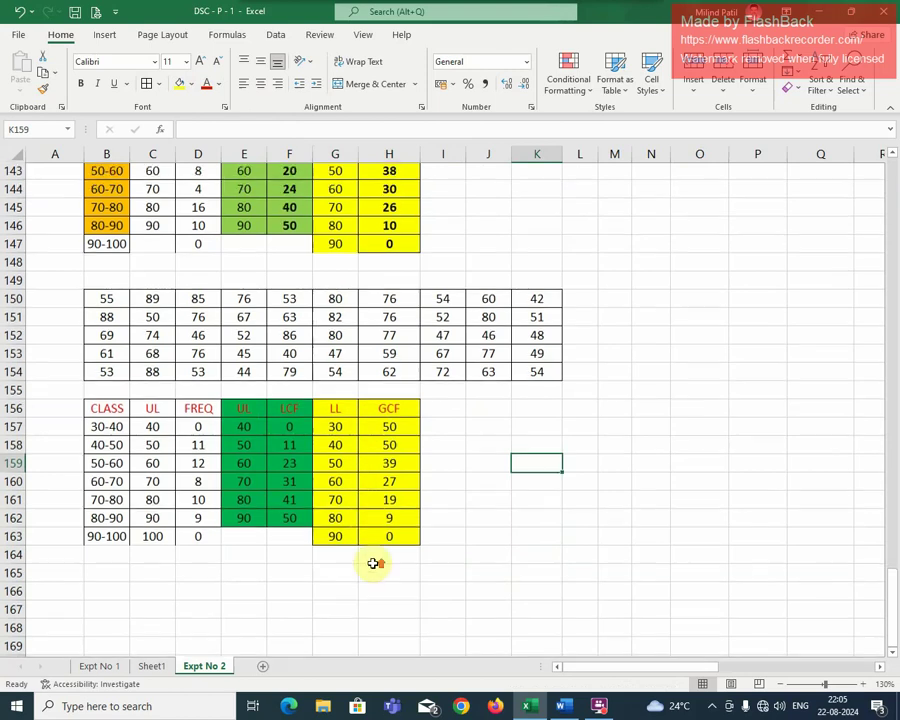
pyautogui.scroll(-1, 376, 556)
pyautogui.scroll(-3, 375, 550)
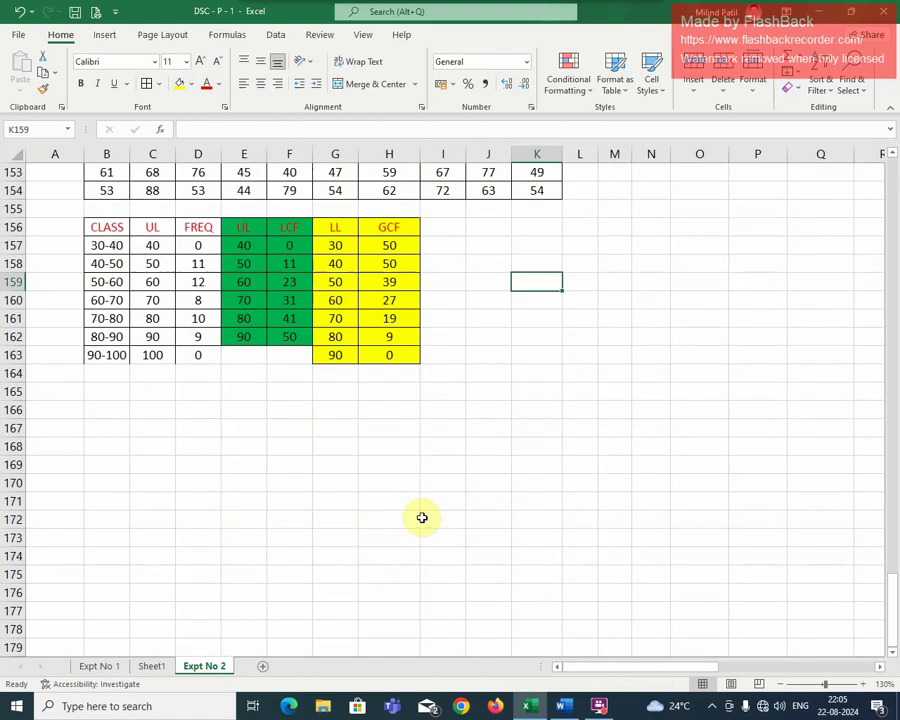
# Insert a scatter chart with straight lines and markers from the green UL and LCF columns, range E156:F162
pyautogui.click(291, 524)
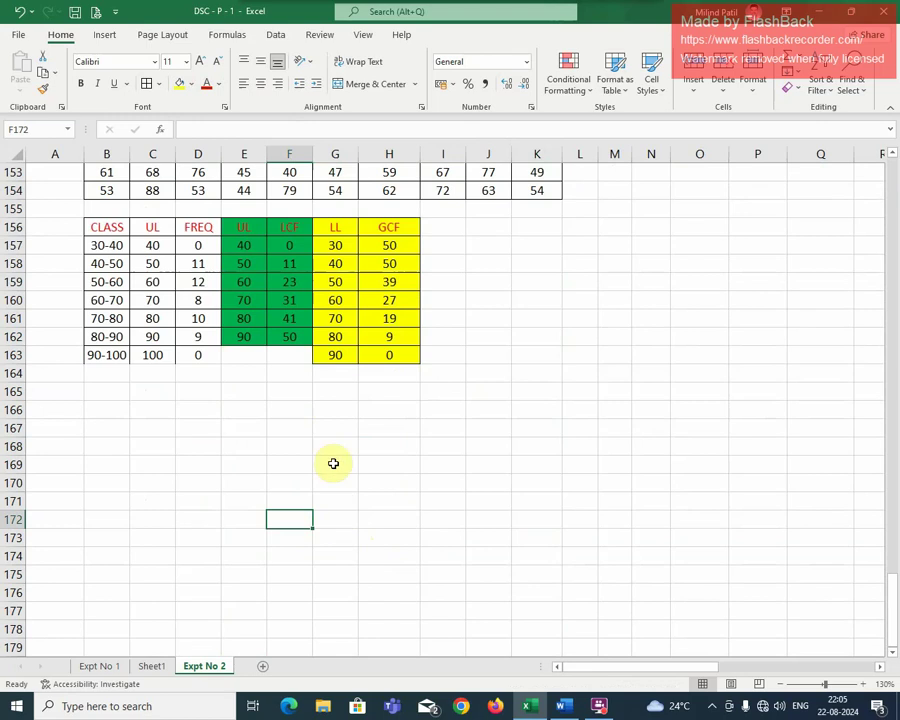
pyautogui.moveTo(245, 227); pyautogui.dragTo(289, 337)
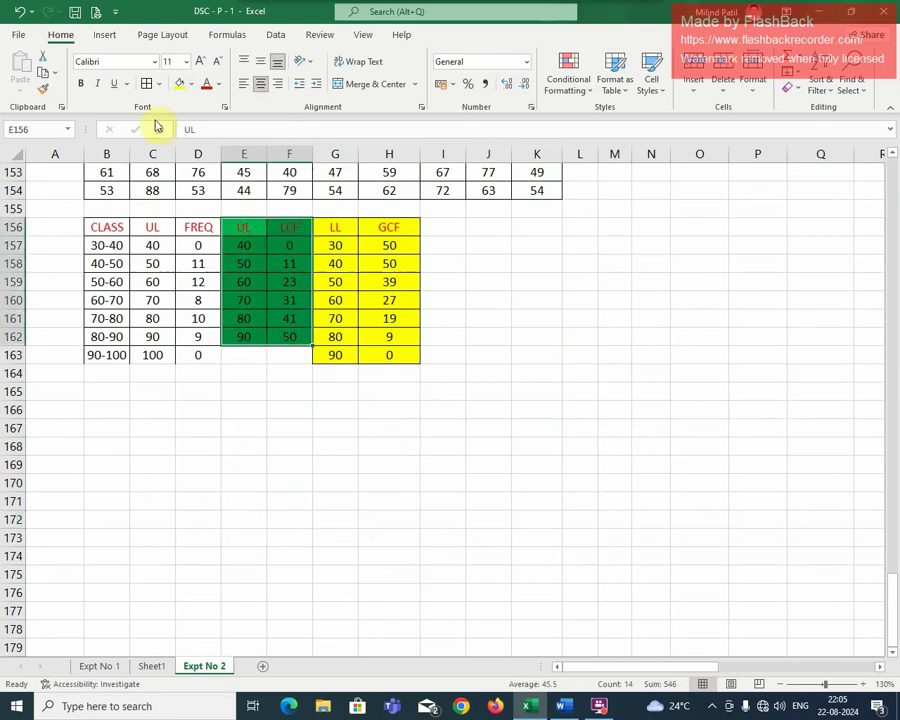
pyautogui.click(108, 36)
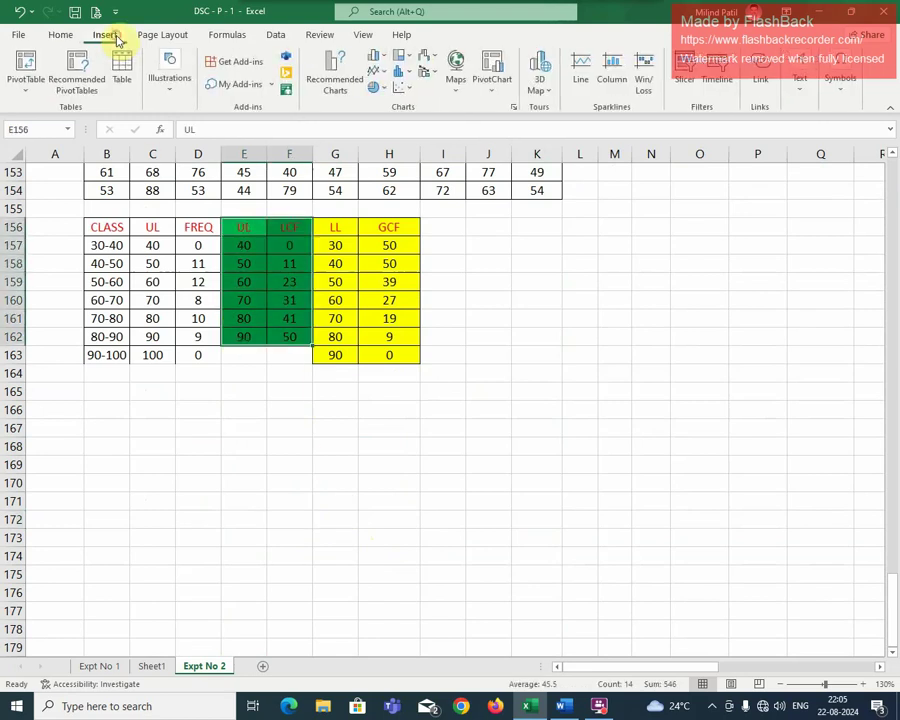
pyautogui.click(412, 90)
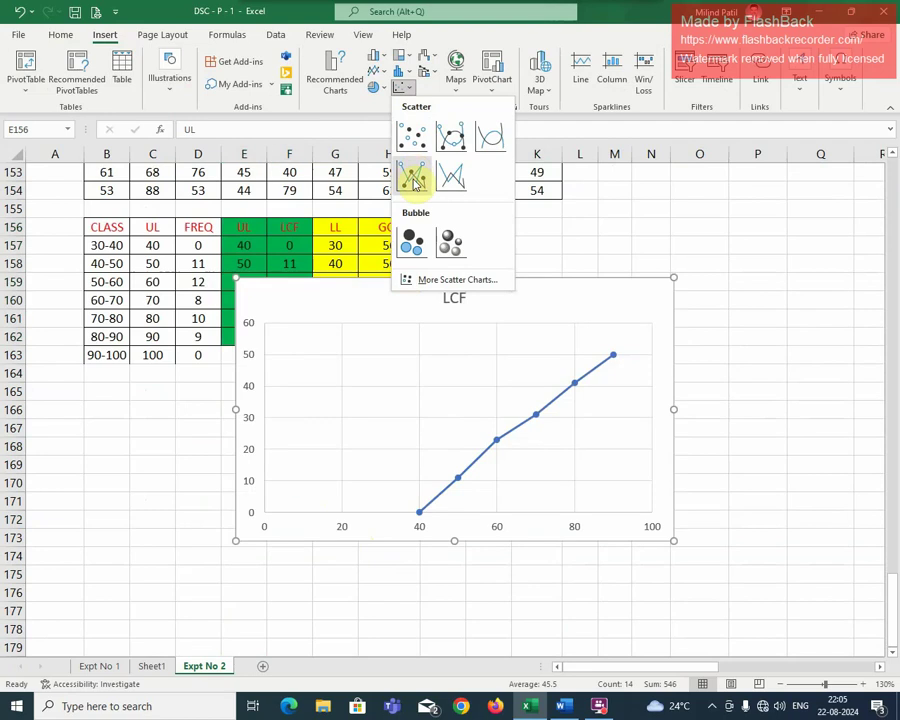
pyautogui.click(411, 176)
pyautogui.click(389, 592)
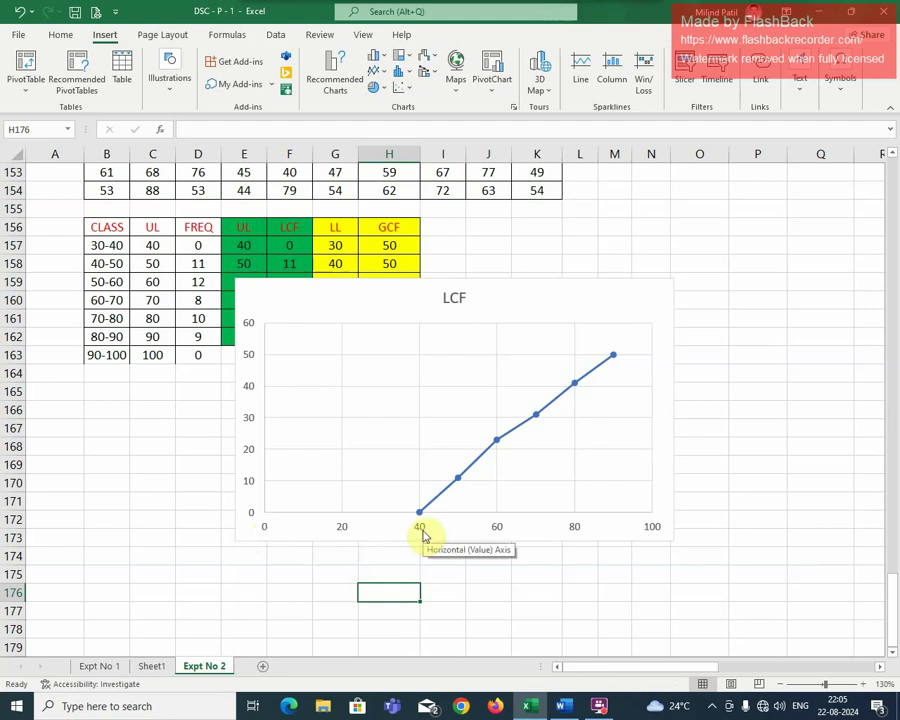
pyautogui.click(328, 571)
# Set the LCF chart's horizontal axis bounds to a minimum of 40 and a maximum of 90
pyautogui.click(419, 530)
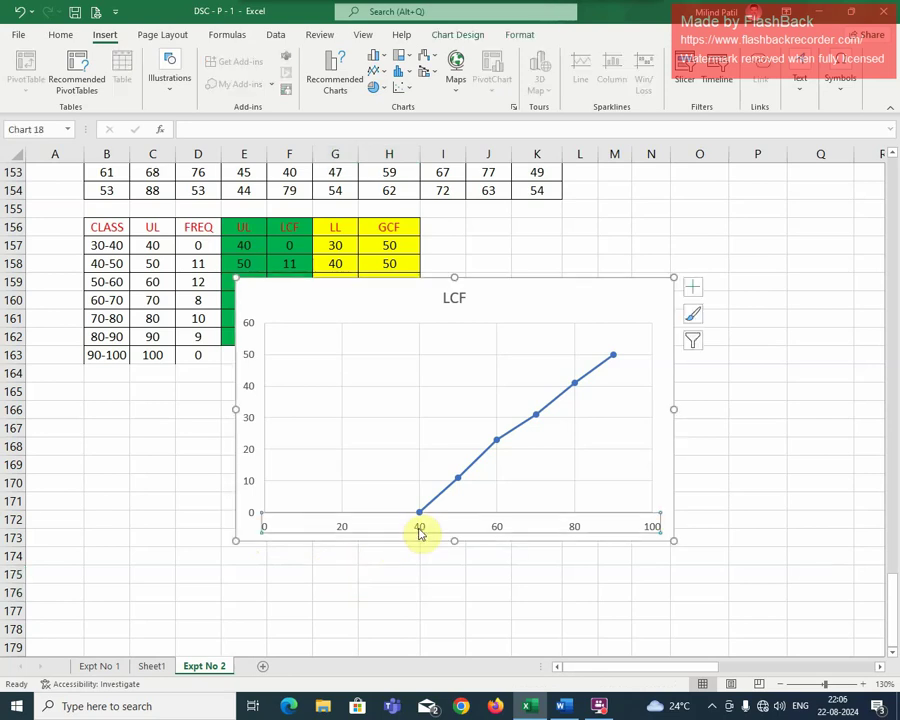
pyautogui.rightClick(419, 530)
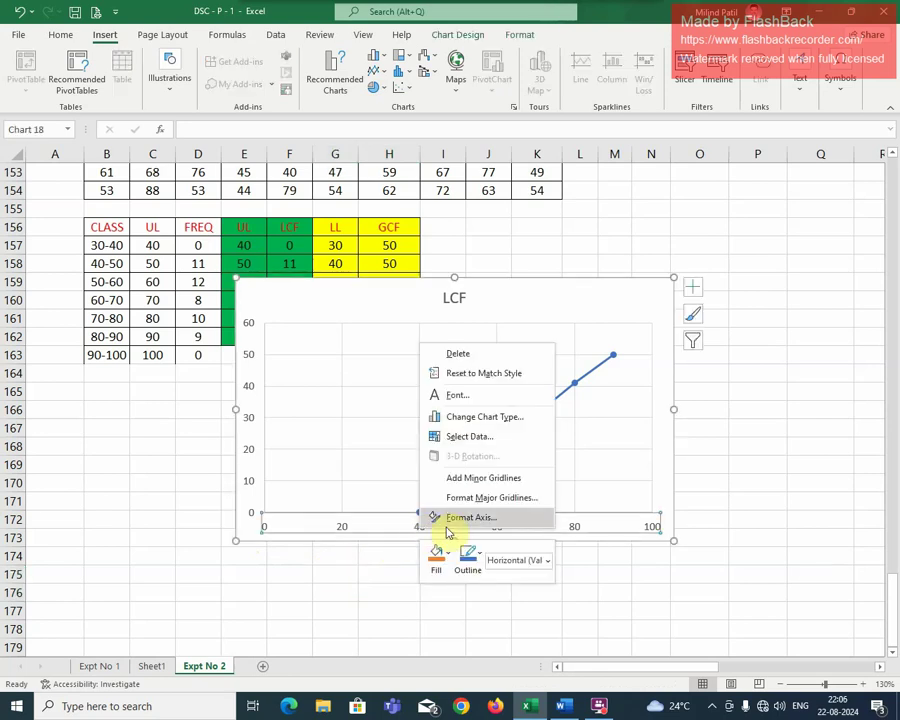
pyautogui.click(440, 516)
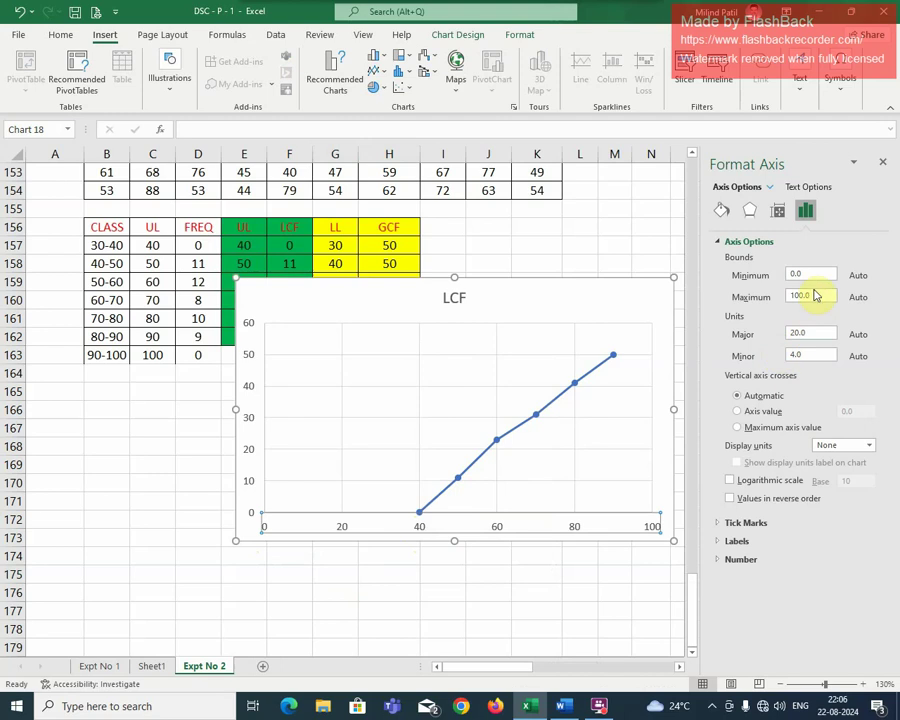
pyautogui.click(813, 275)
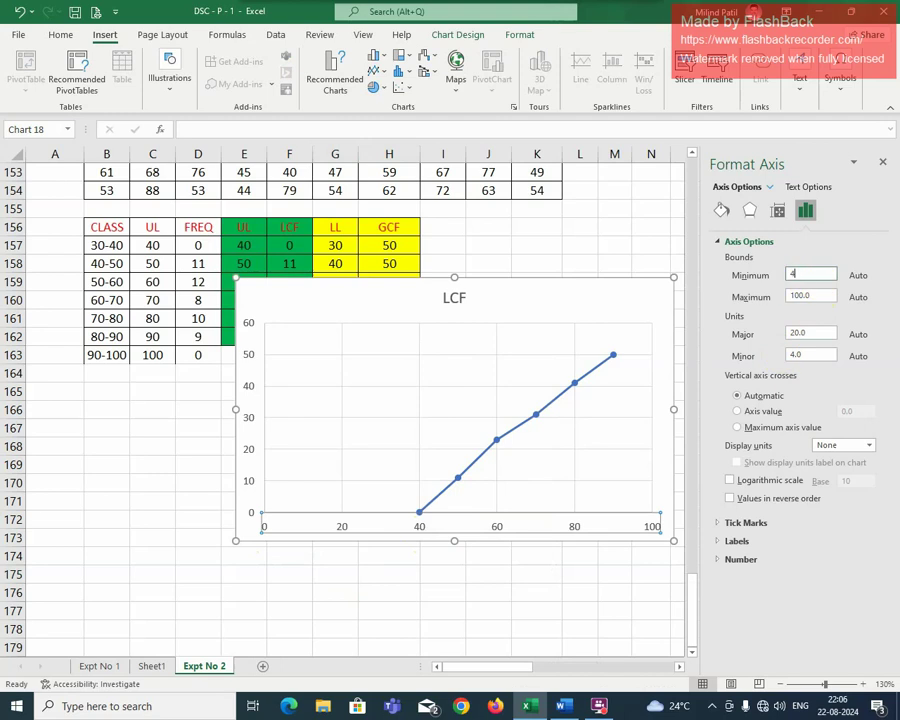
pyautogui.click(792, 297)
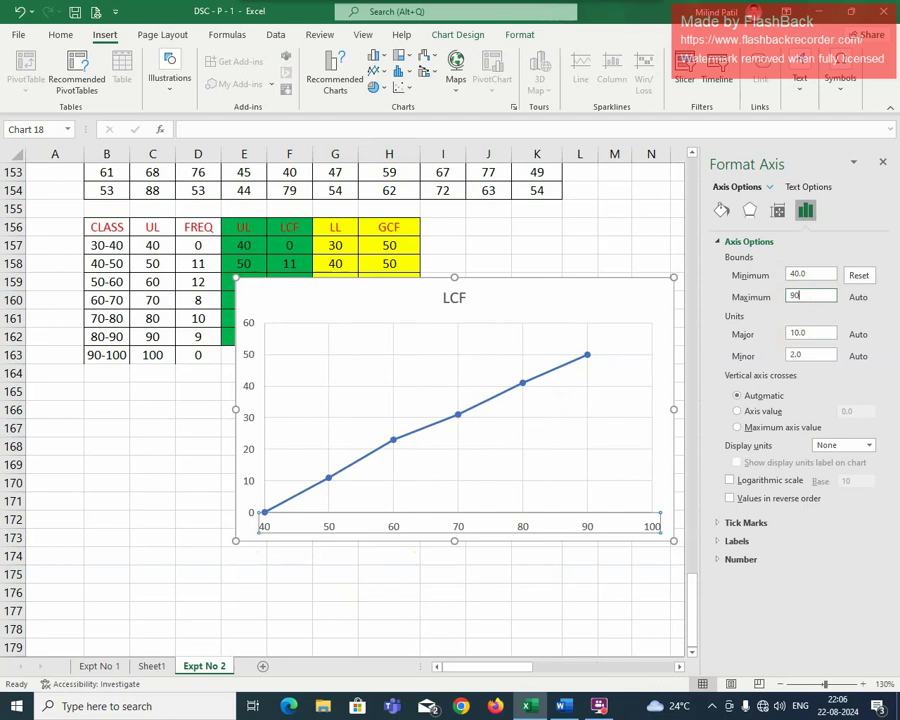
pyautogui.click(548, 590)
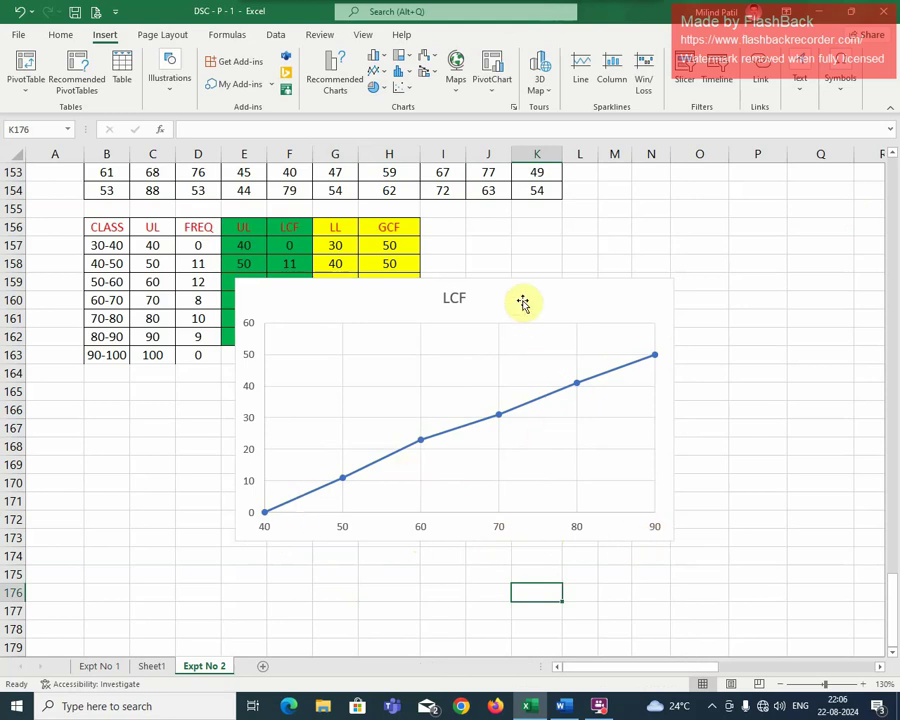
# Move the LCF chart below the frequency table so that it no longer covers the data
pyautogui.moveTo(509, 279); pyautogui.dragTo(482, 364)
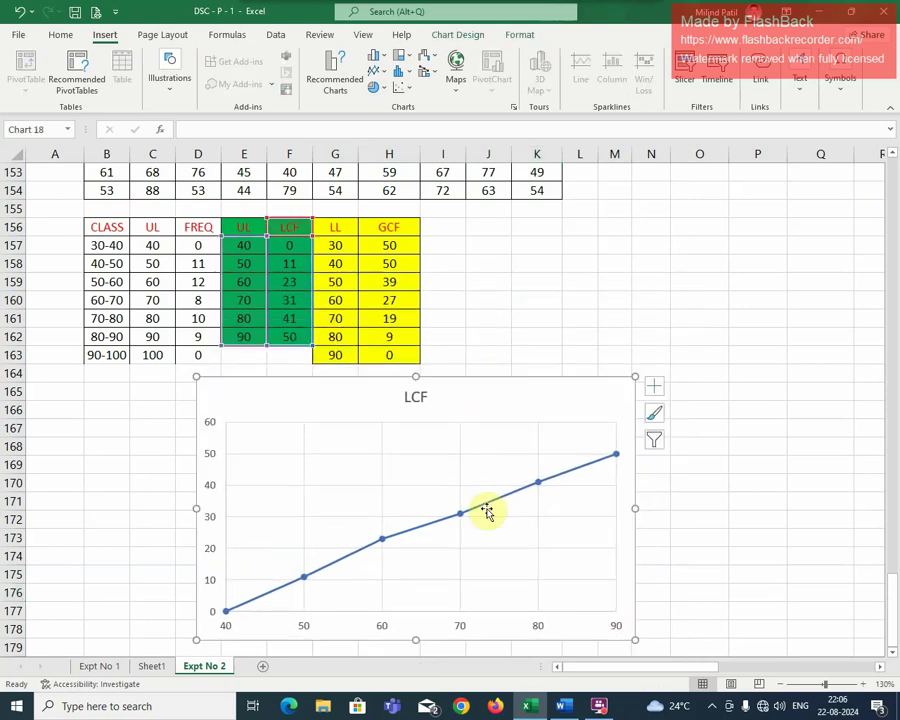
pyautogui.click(688, 520)
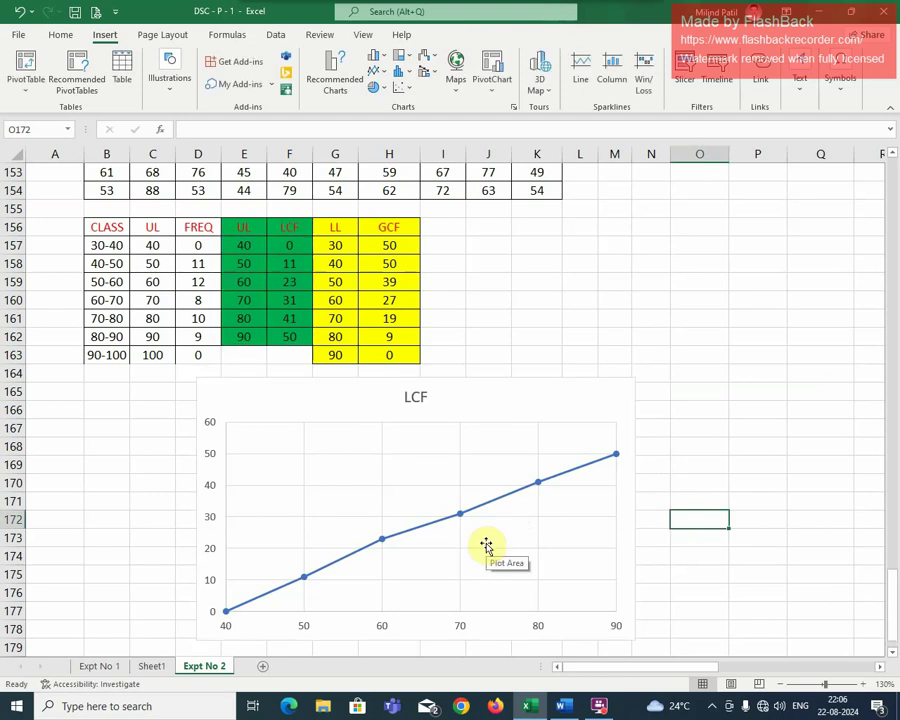
pyautogui.scroll(2, 486, 545)
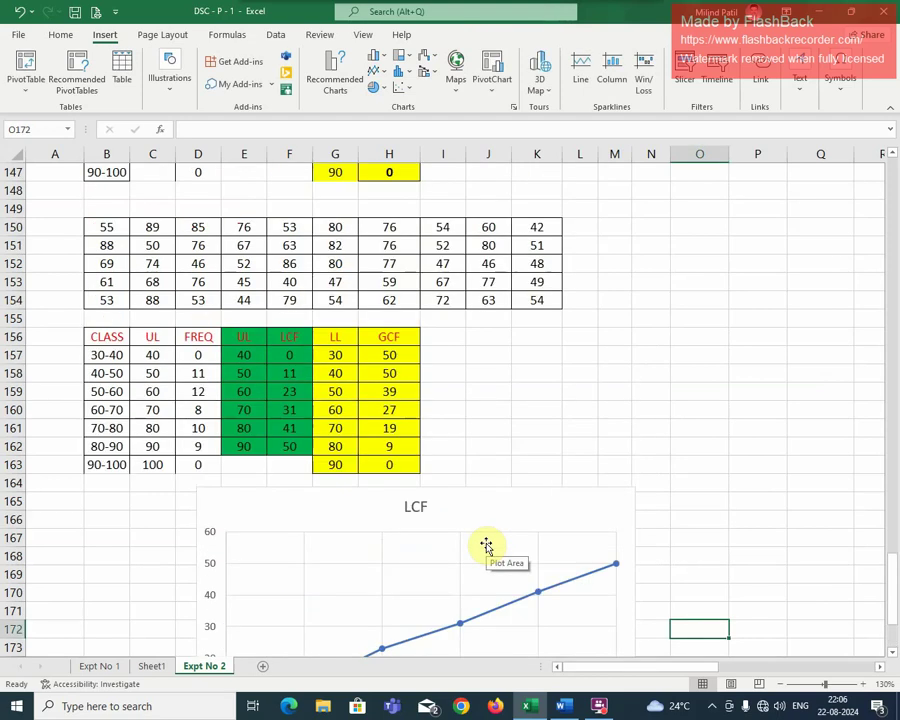
pyautogui.scroll(7, 486, 545)
pyautogui.scroll(-11, 486, 542)
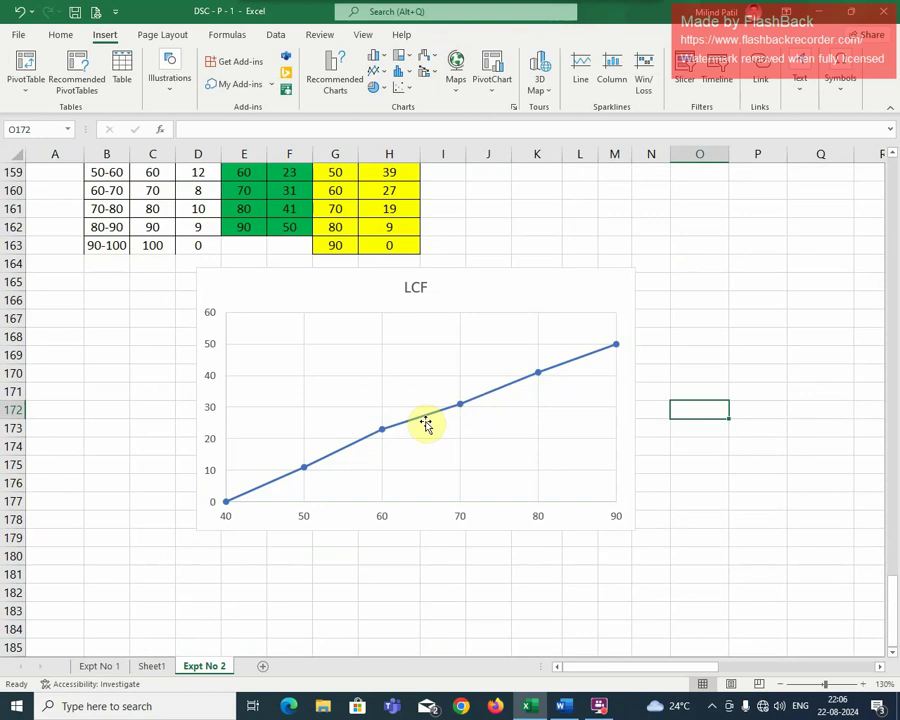
# Add a series named GCF to the chart, with X values C157:C162 and Y values H158:H163
pyautogui.rightClick(425, 418)
pyautogui.click(481, 494)
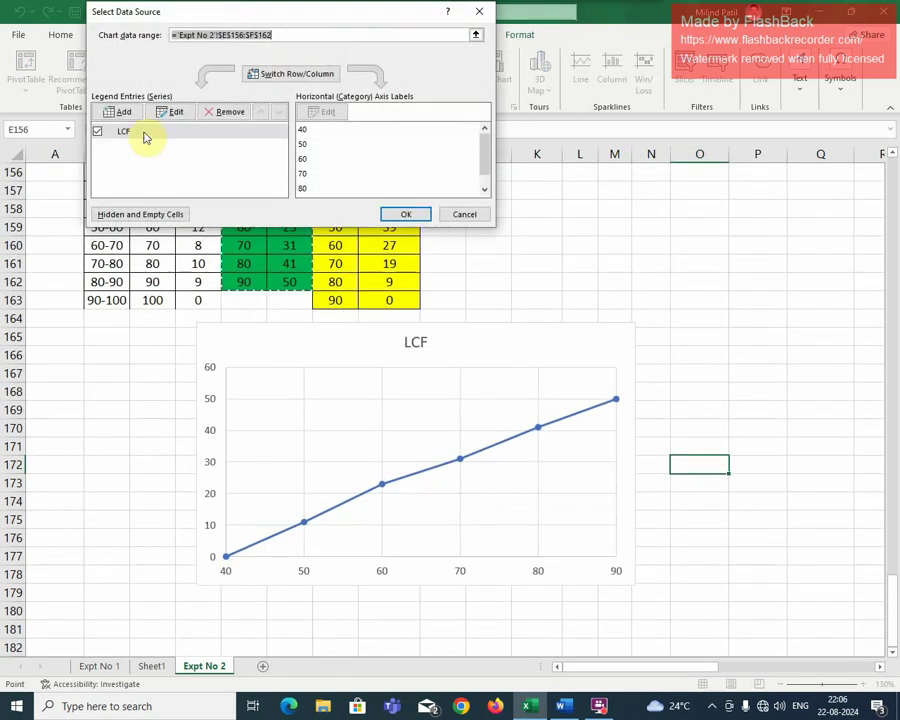
pyautogui.click(120, 112)
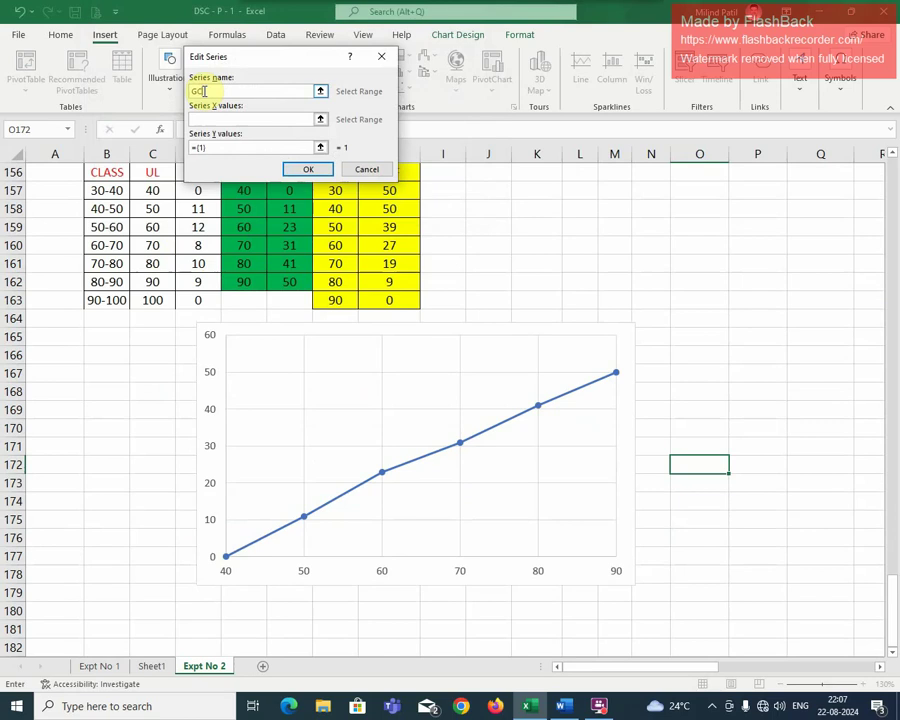
pyautogui.write('GCF')
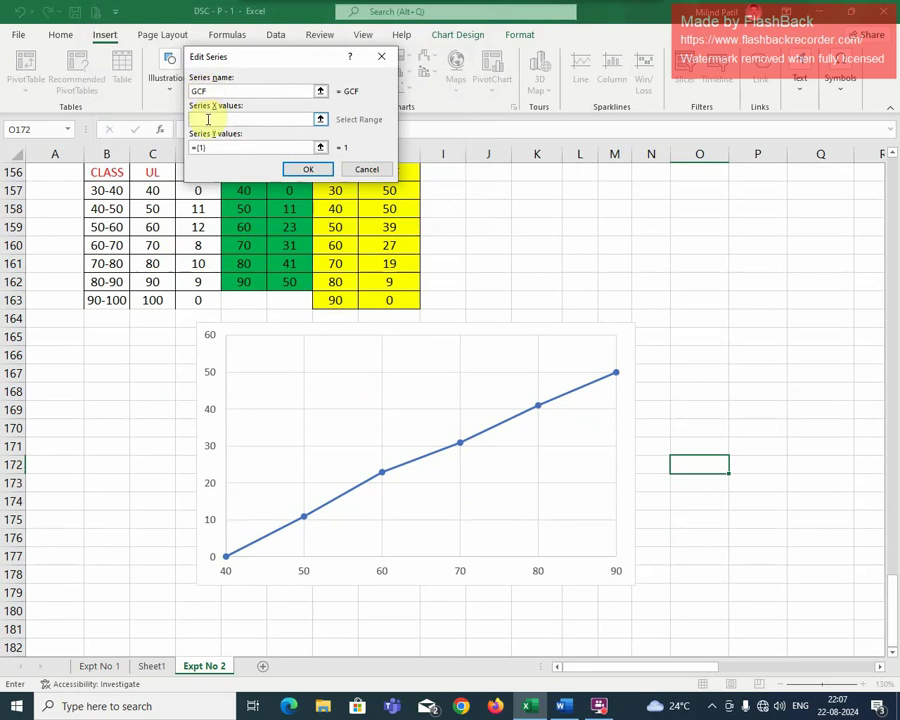
pyautogui.click(208, 119)
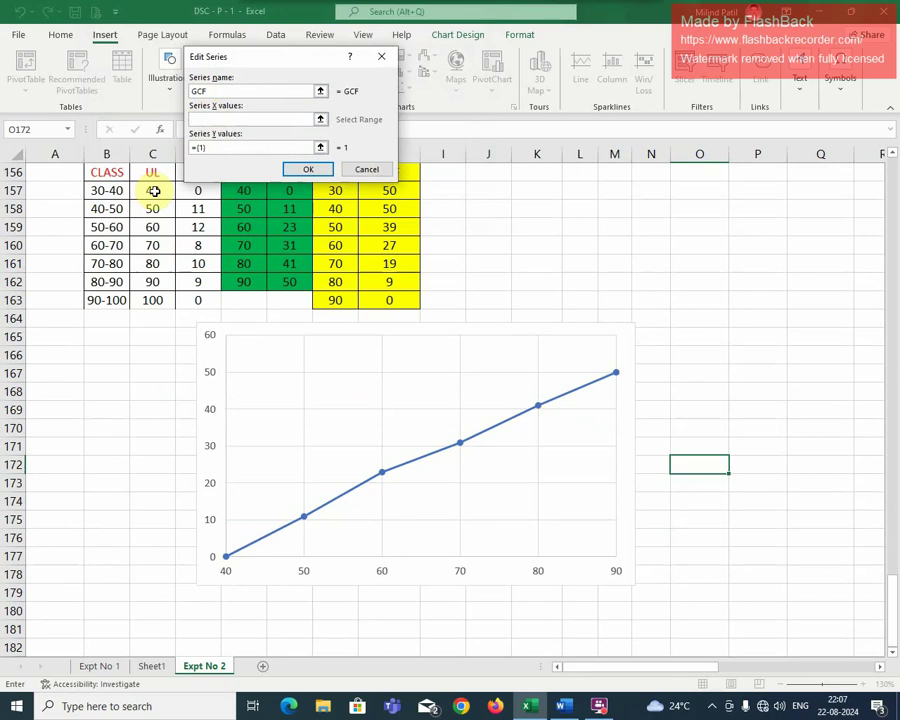
pyautogui.moveTo(155, 191); pyautogui.dragTo(153, 284)
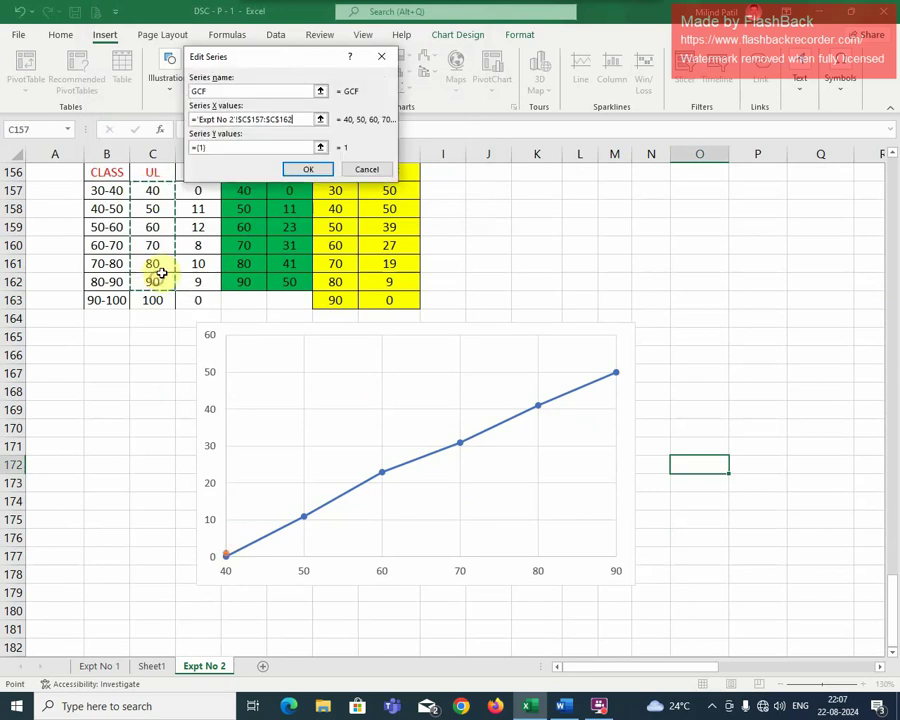
pyautogui.click(219, 147)
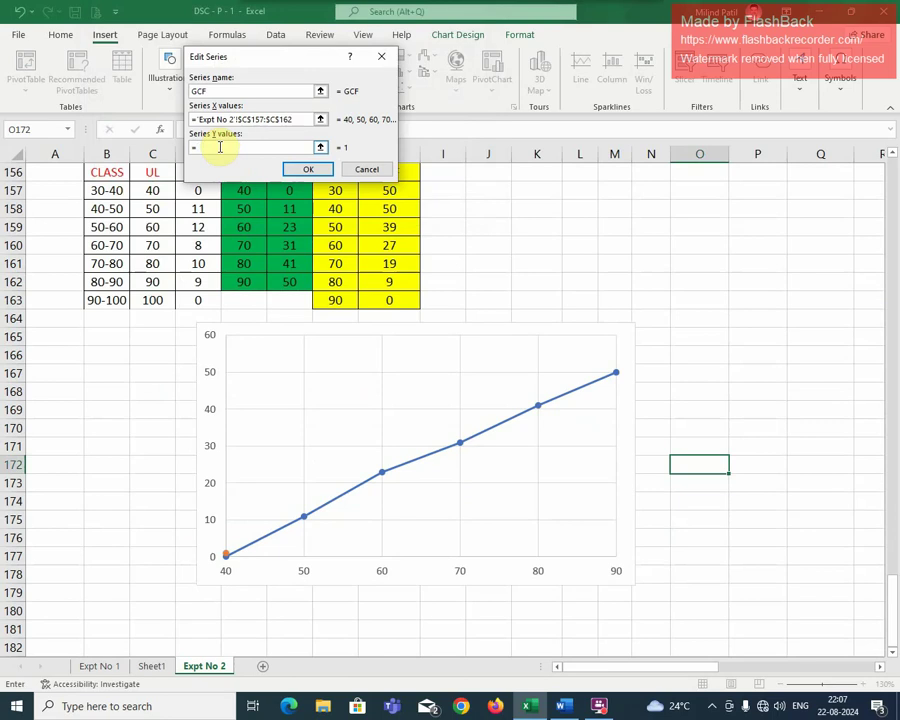
pyautogui.moveTo(391, 209); pyautogui.dragTo(397, 299)
pyautogui.click(315, 170)
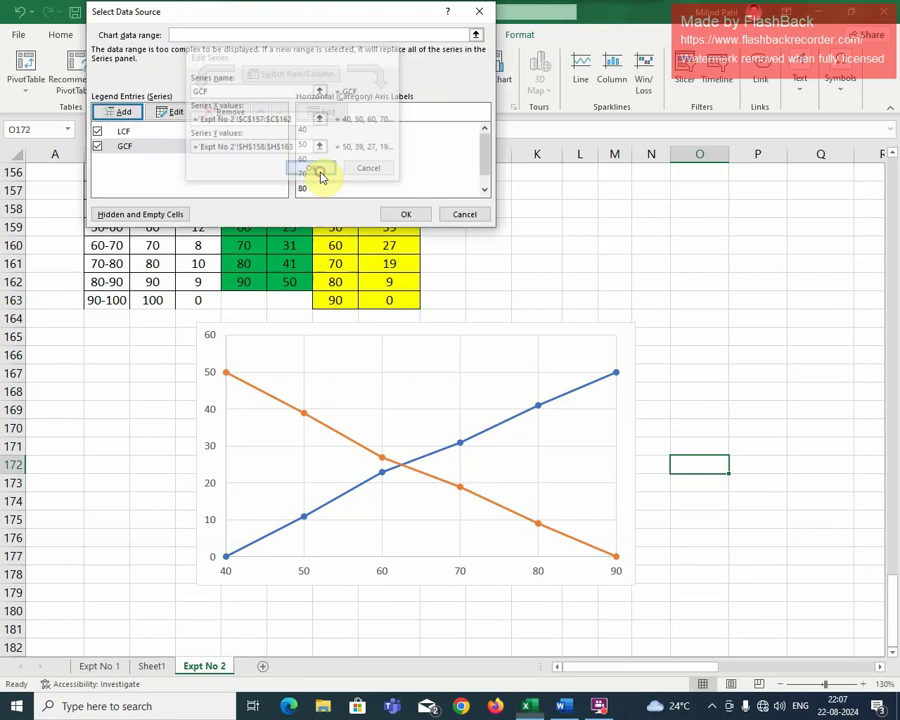
pyautogui.click(406, 212)
pyautogui.click(712, 434)
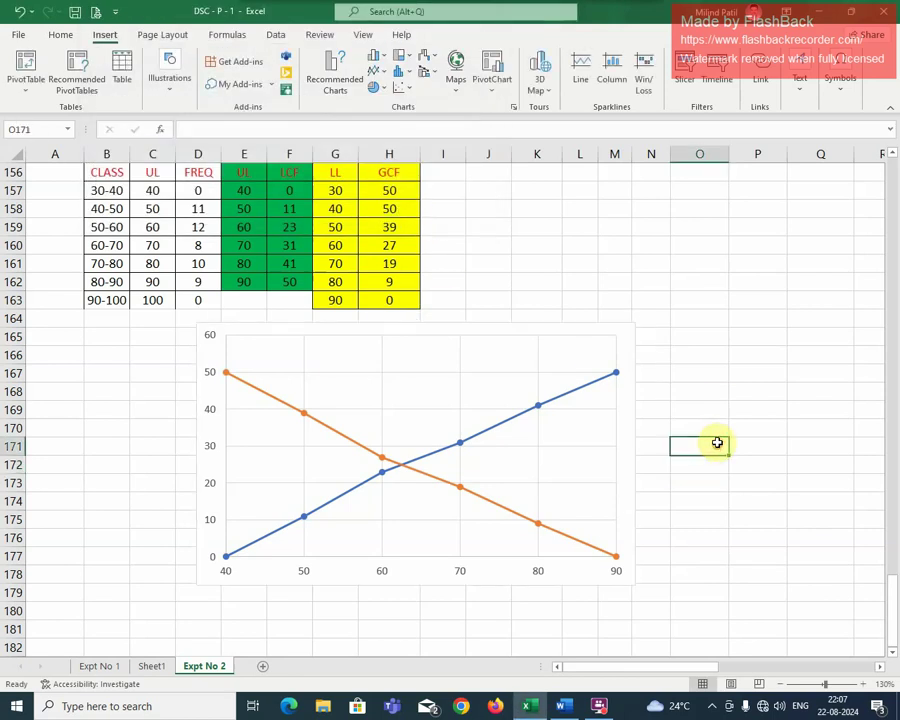
# Draw temporary Presentation Marker arrows pointing at the GCF curve and the LCF curve near class value 70
pyautogui.click(510, 326)
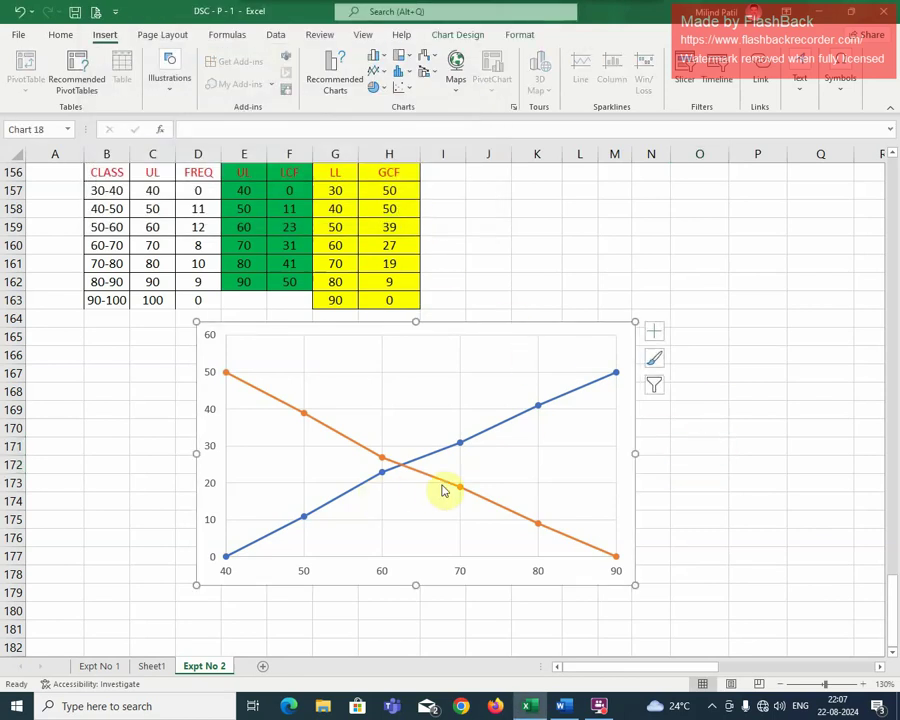
pyautogui.moveTo(448, 487)
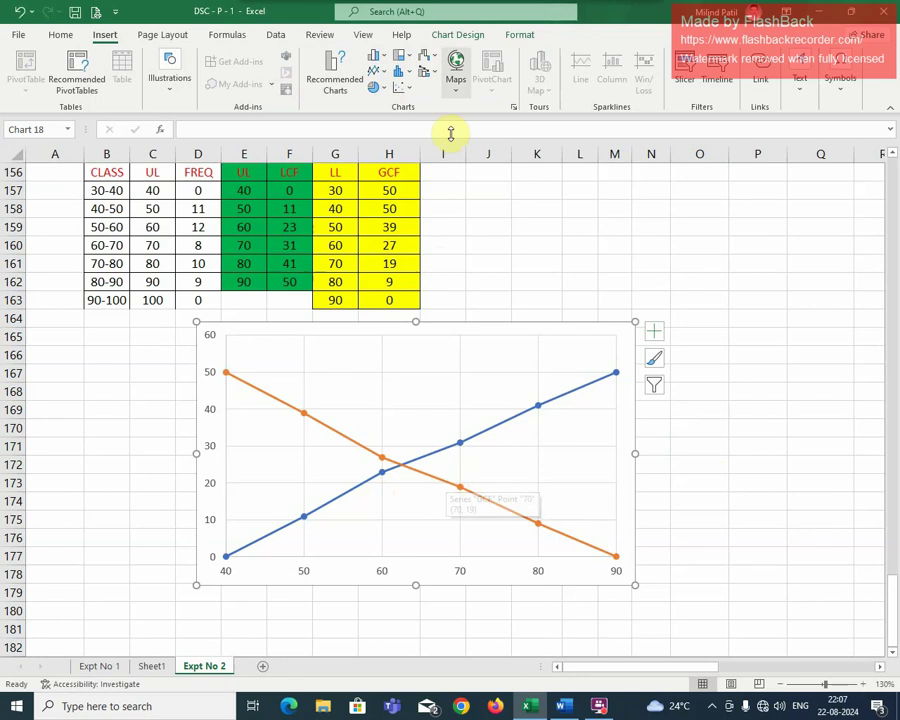
pyautogui.moveTo(432, 14)
pyautogui.click(381, 35)
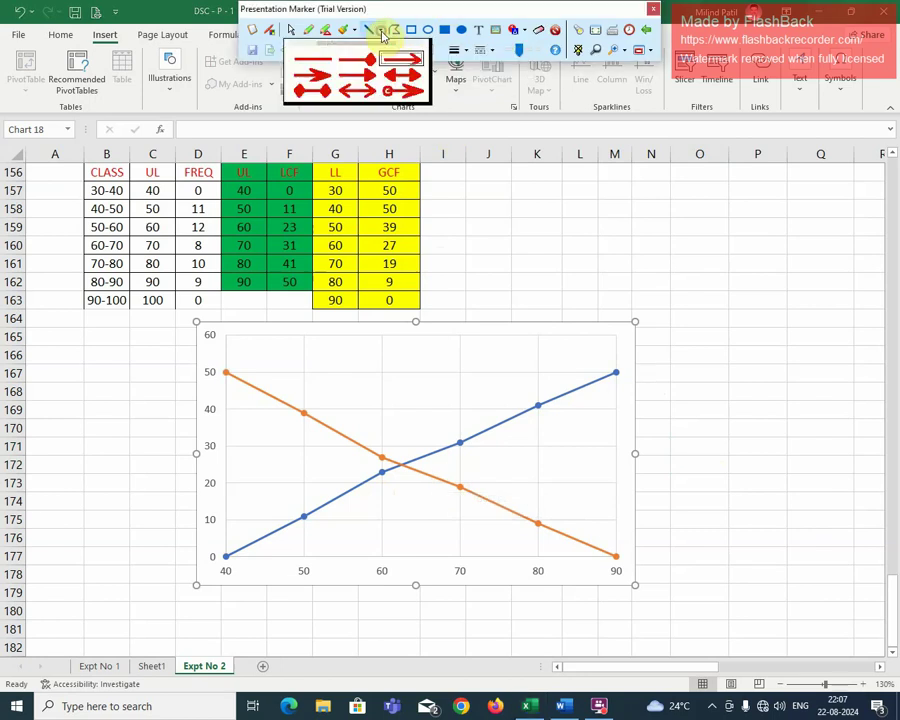
pyautogui.click(343, 75)
pyautogui.moveTo(430, 537); pyautogui.dragTo(461, 489)
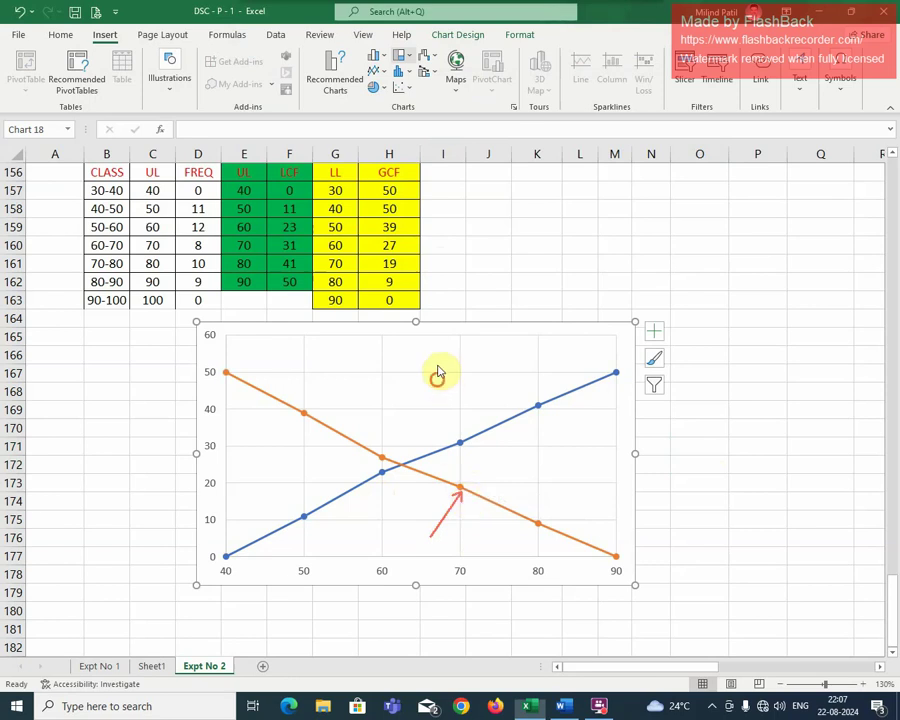
pyautogui.moveTo(437, 380); pyautogui.dragTo(452, 426)
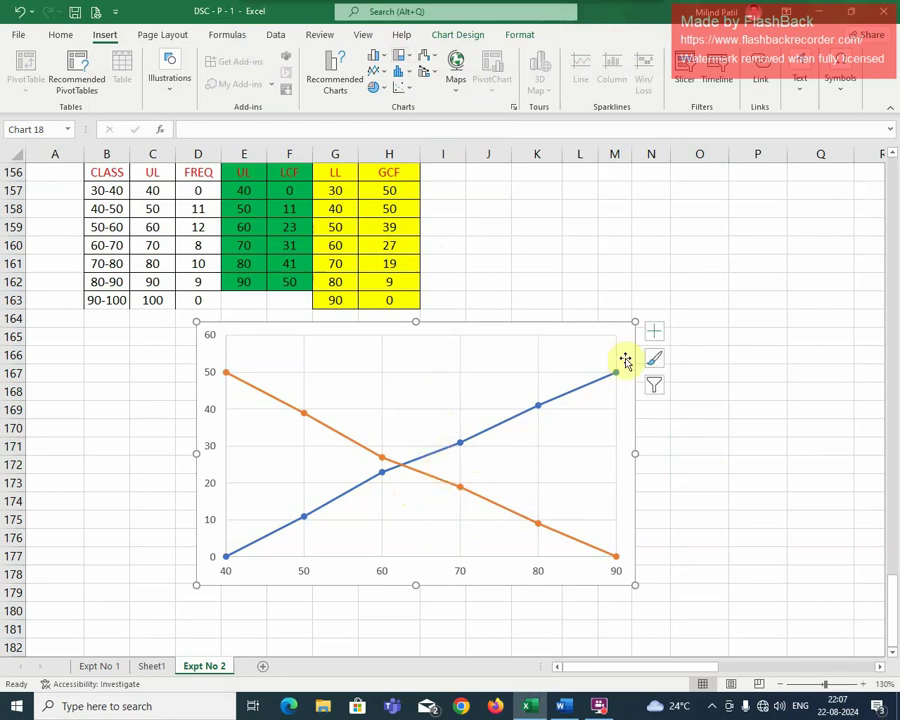
# Add axis titles to the ogive chart and name the horizontal axis CLASS
pyautogui.click(653, 332)
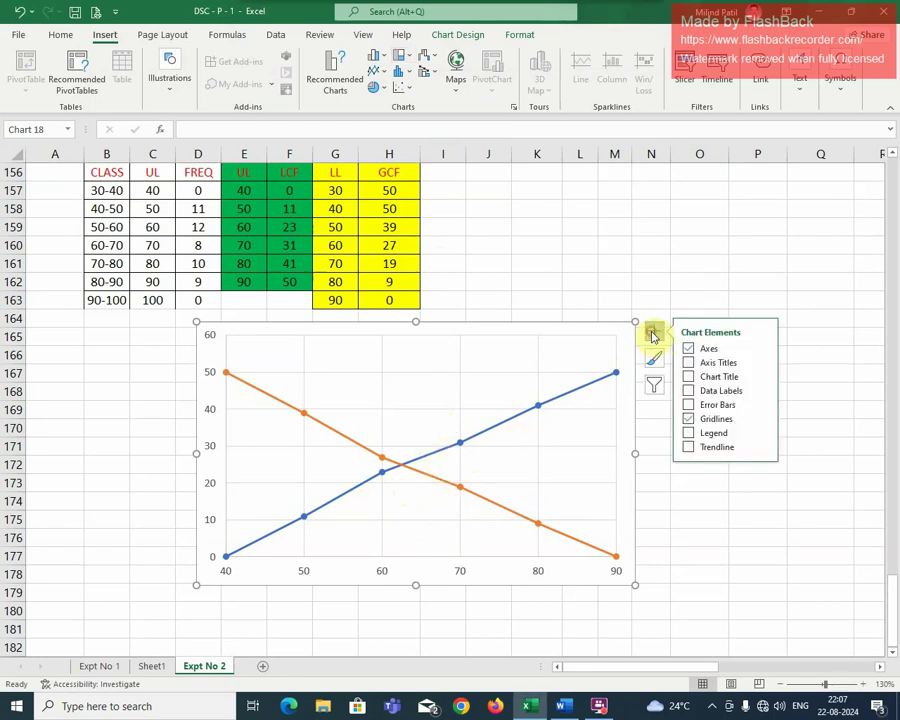
pyautogui.click(708, 366)
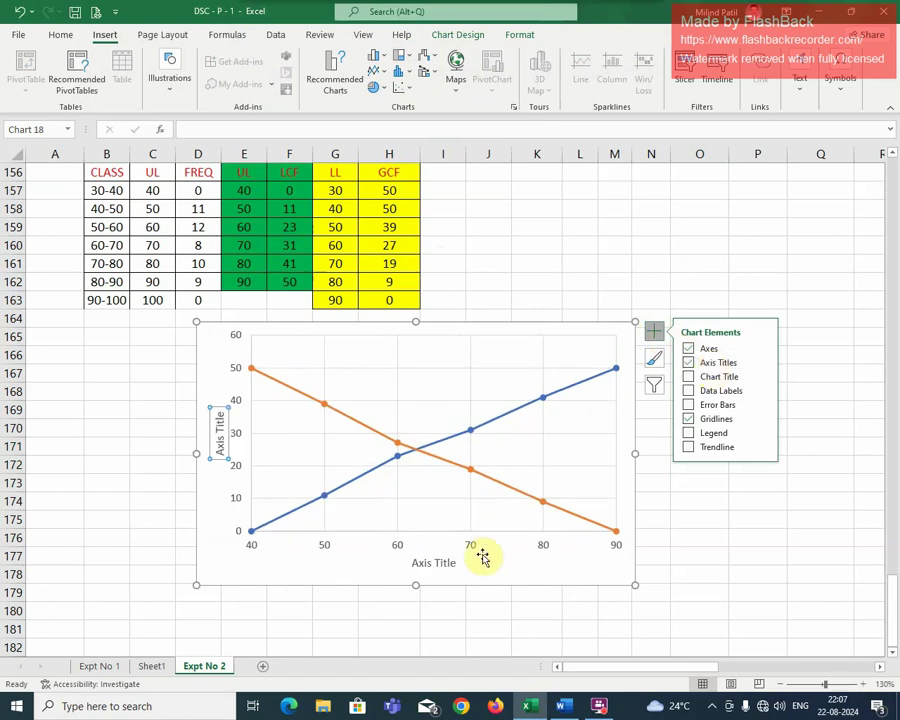
pyautogui.click(450, 566)
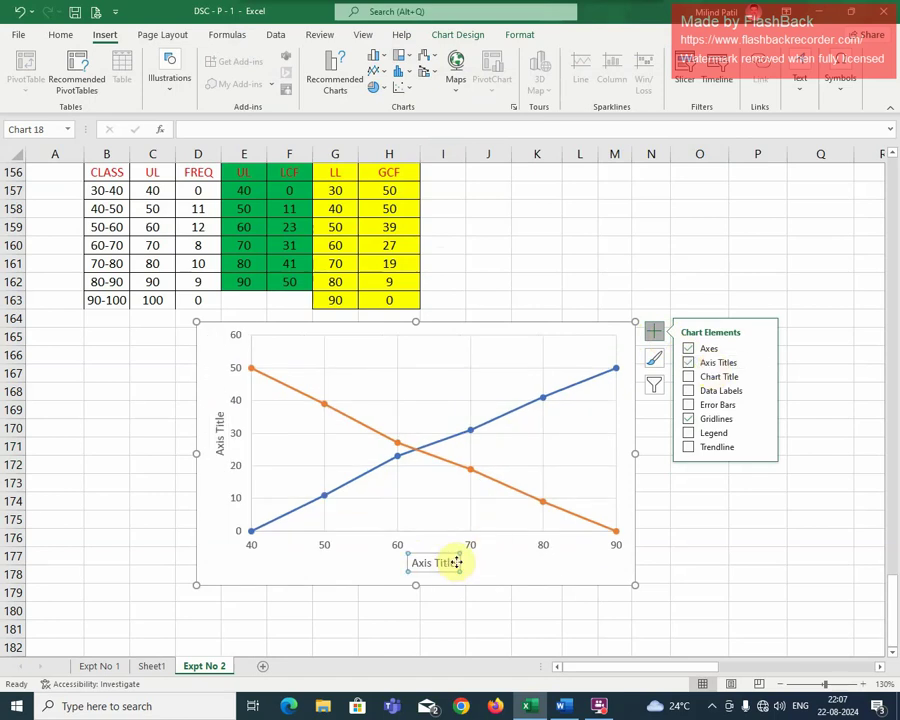
pyautogui.moveTo(458, 565); pyautogui.dragTo(376, 558)
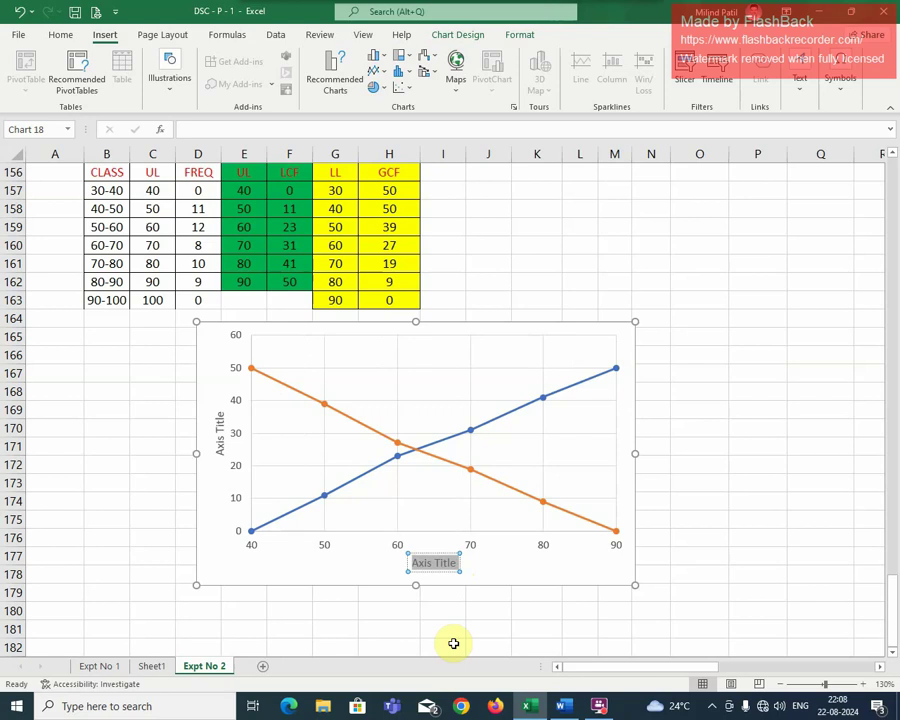
pyautogui.write('CLASS')
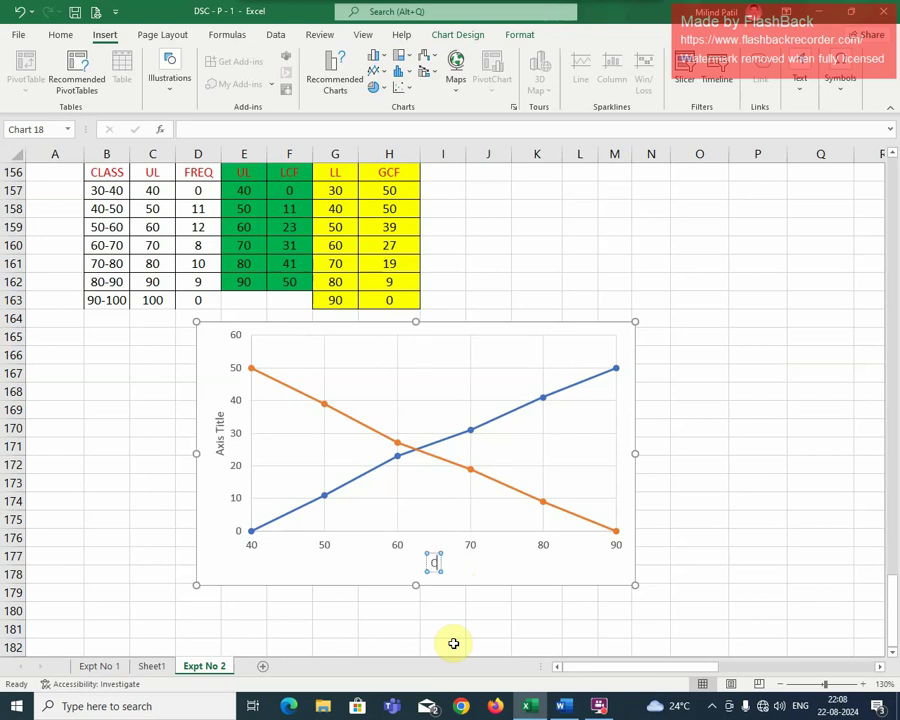
# Rename the vertical axis title of the ogive chart as CF
pyautogui.click(220, 430)
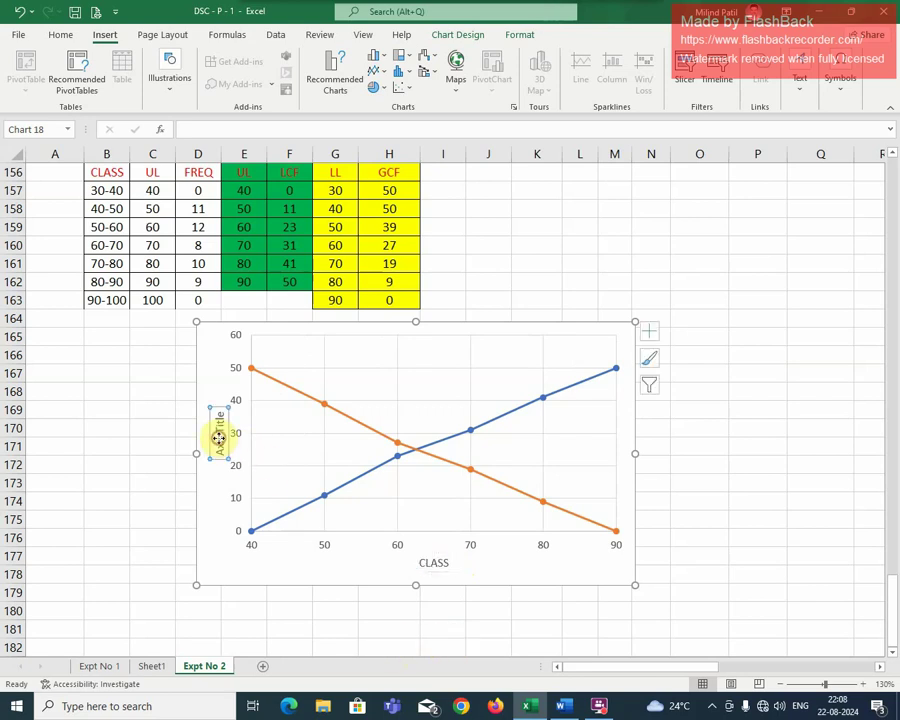
pyautogui.moveTo(223, 410)
pyautogui.mouseDown()
pyautogui.moveTo(221, 440)
pyautogui.moveTo(227, 409)
pyautogui.mouseUp()
pyautogui.click(226, 430)
pyautogui.doubleClick(225, 432)
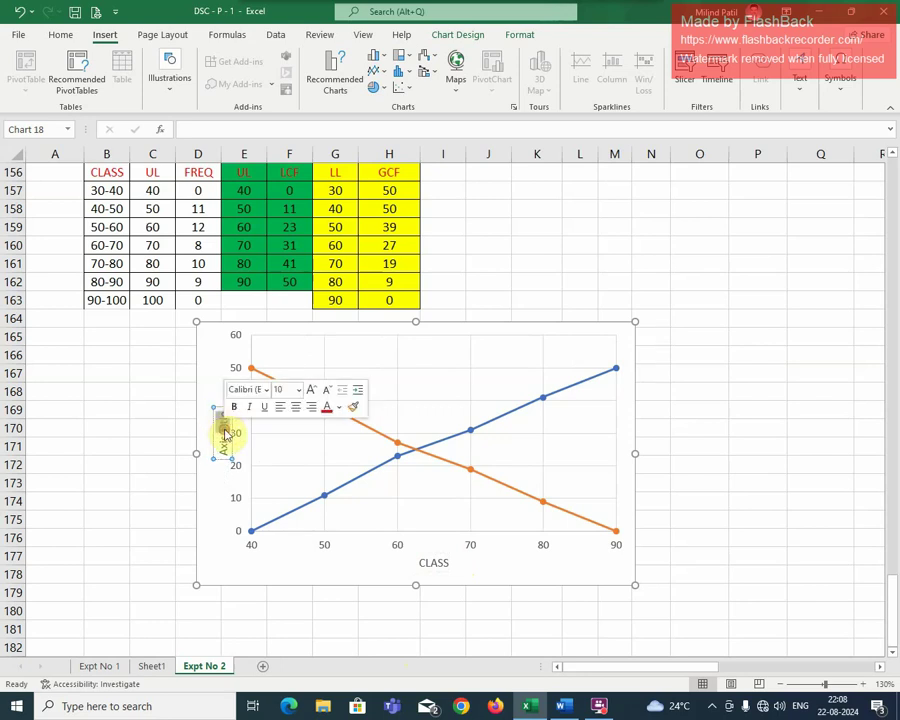
pyautogui.tripleClick(225, 446)
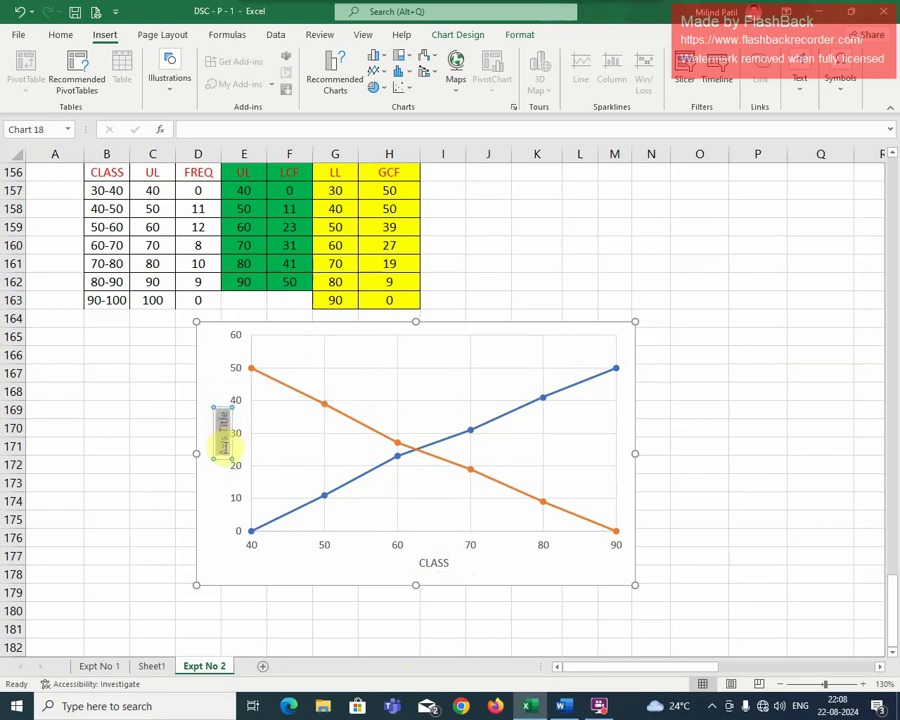
pyautogui.press('BackSpace')
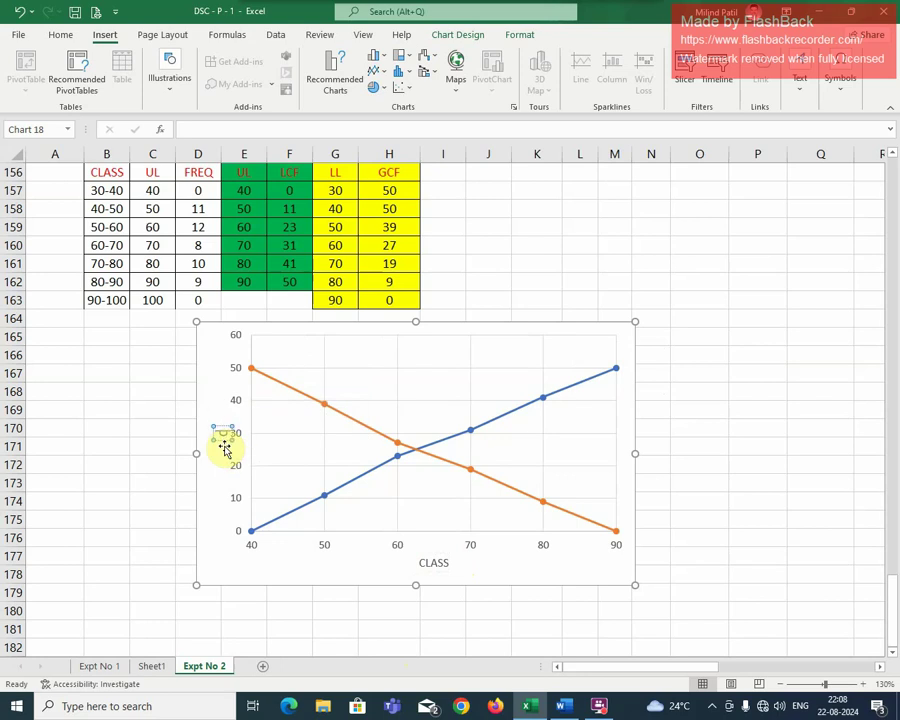
pyautogui.click(124, 578)
# Change the font color of the CF and CLASS axis titles to red
pyautogui.click(226, 418)
pyautogui.click(60, 34)
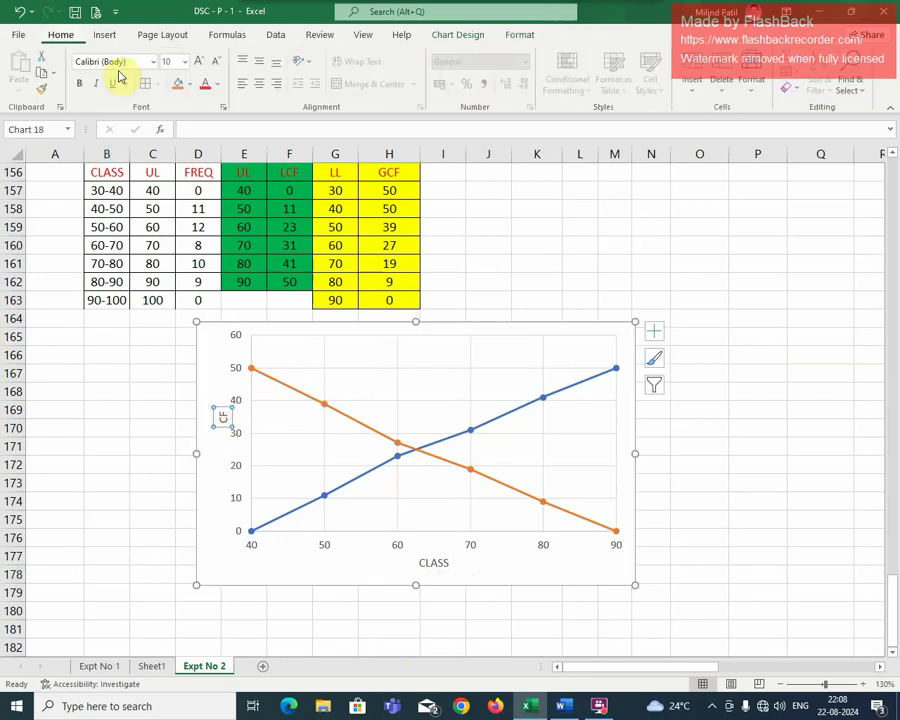
pyautogui.click(430, 563)
pyautogui.click(207, 84)
pyautogui.click(674, 503)
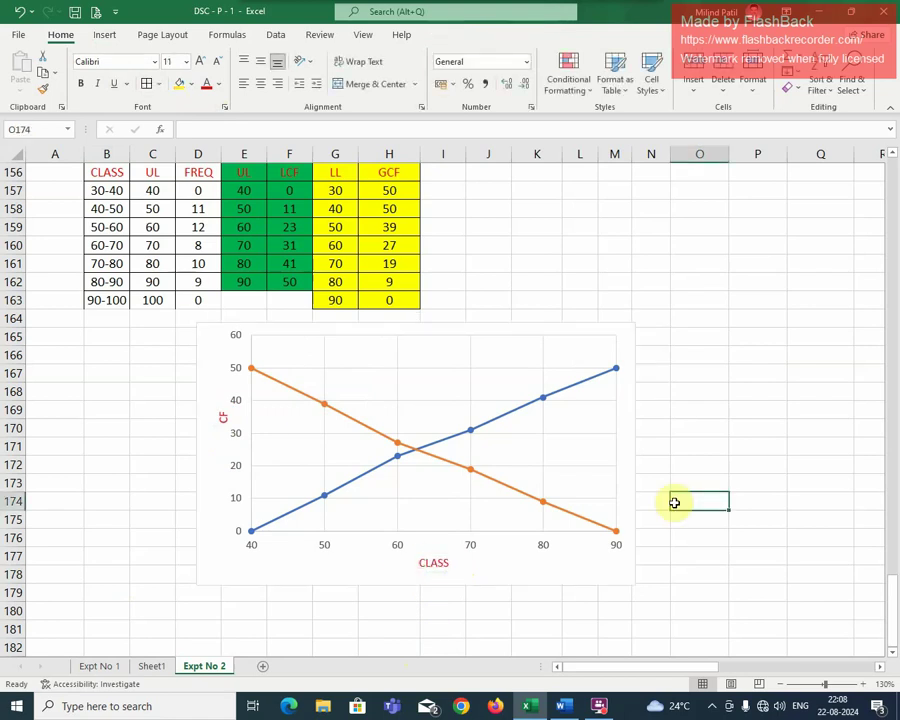
# Add a chart title to the ogive chart and set its text to OGIVE CURVES
pyautogui.click(428, 355)
pyautogui.click(654, 334)
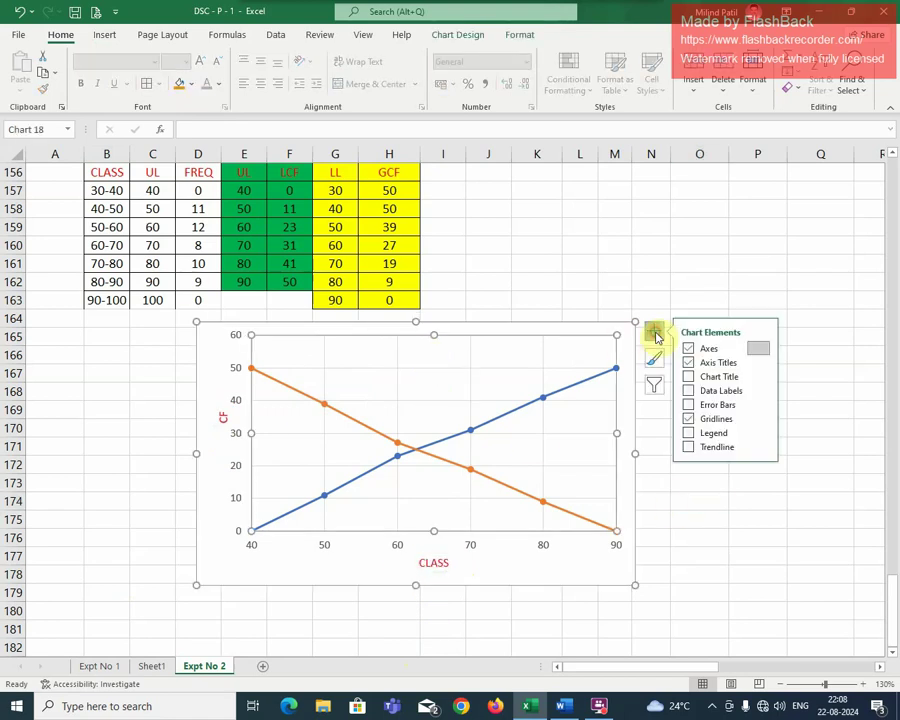
pyautogui.click(712, 376)
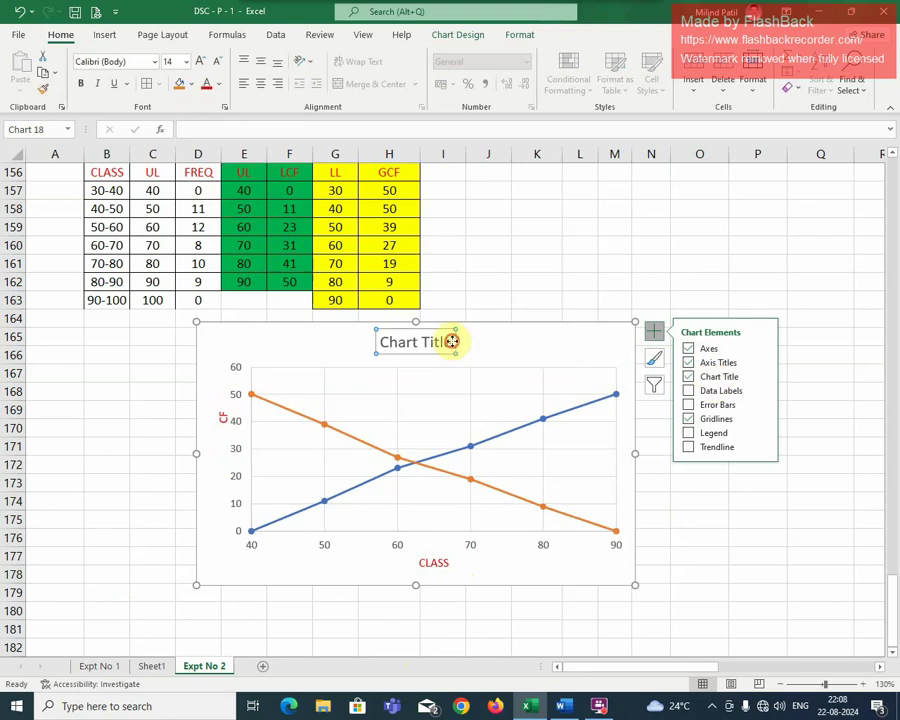
pyautogui.moveTo(452, 342); pyautogui.dragTo(380, 342)
pyautogui.write('OGIVE CURV')
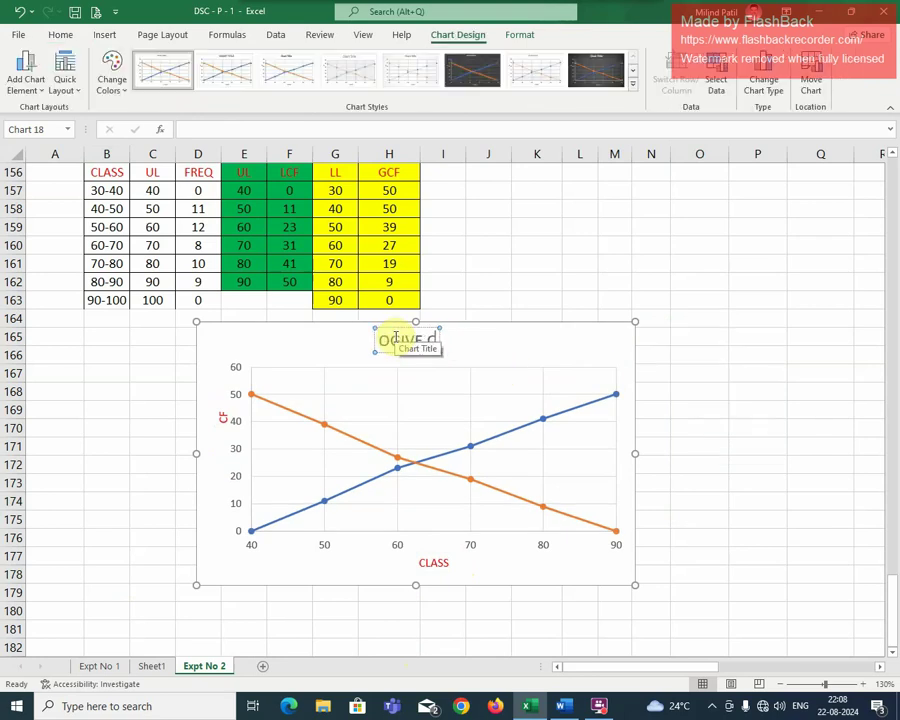
pyautogui.write('ES')
pyautogui.click(699, 464)
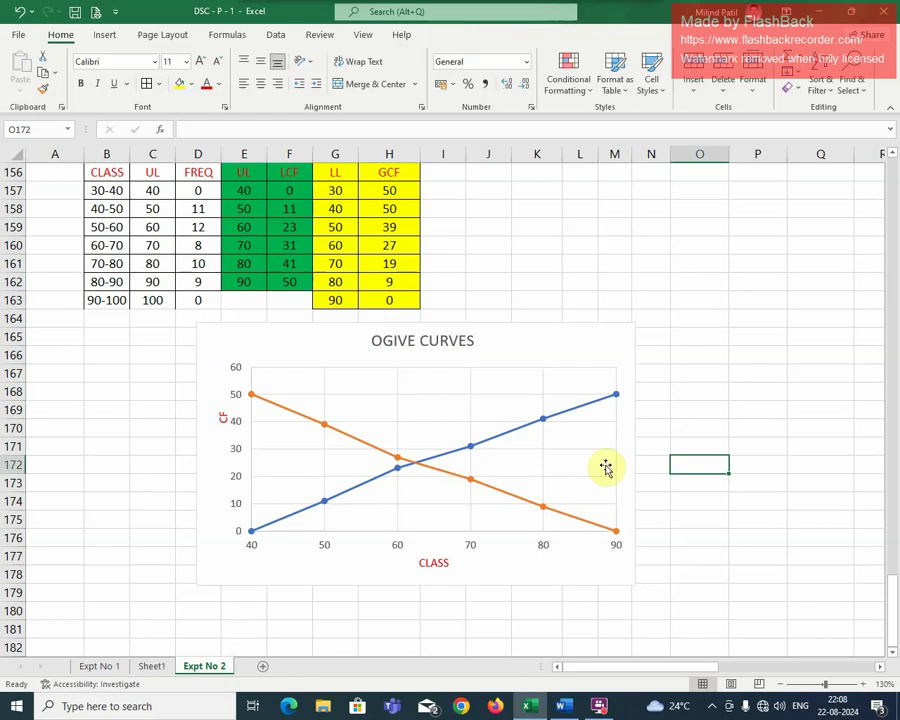
# Change the font color of the OGIVE CURVES chart title to red
pyautogui.click(438, 344)
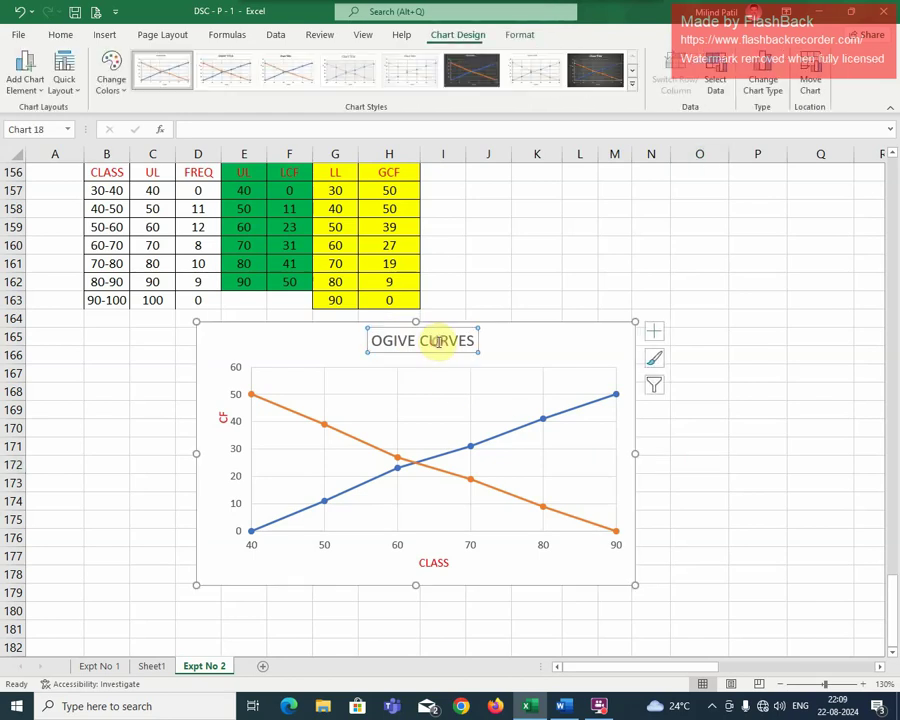
pyautogui.click(62, 35)
pyautogui.click(695, 445)
pyautogui.scroll(2, 674, 466)
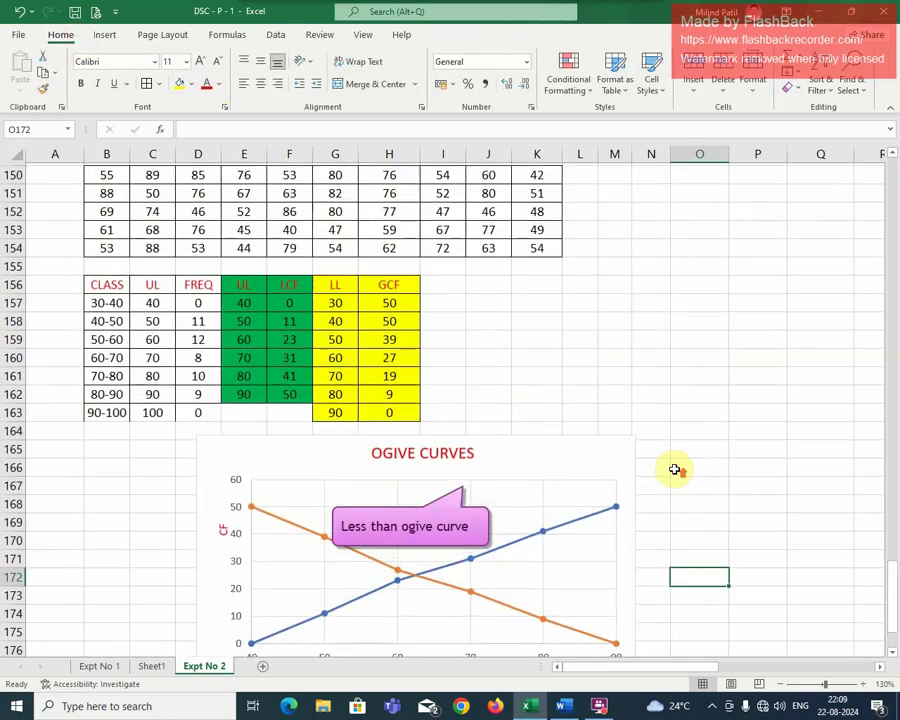
pyautogui.scroll(1, 674, 469)
pyautogui.scroll(-3, 674, 469)
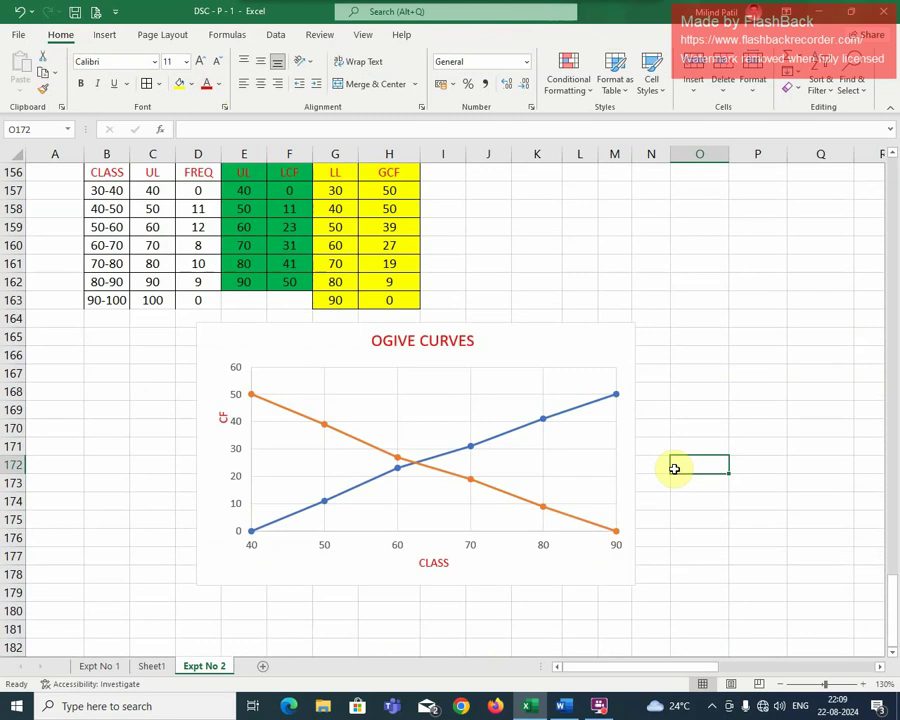
pyautogui.scroll(2, 674, 469)
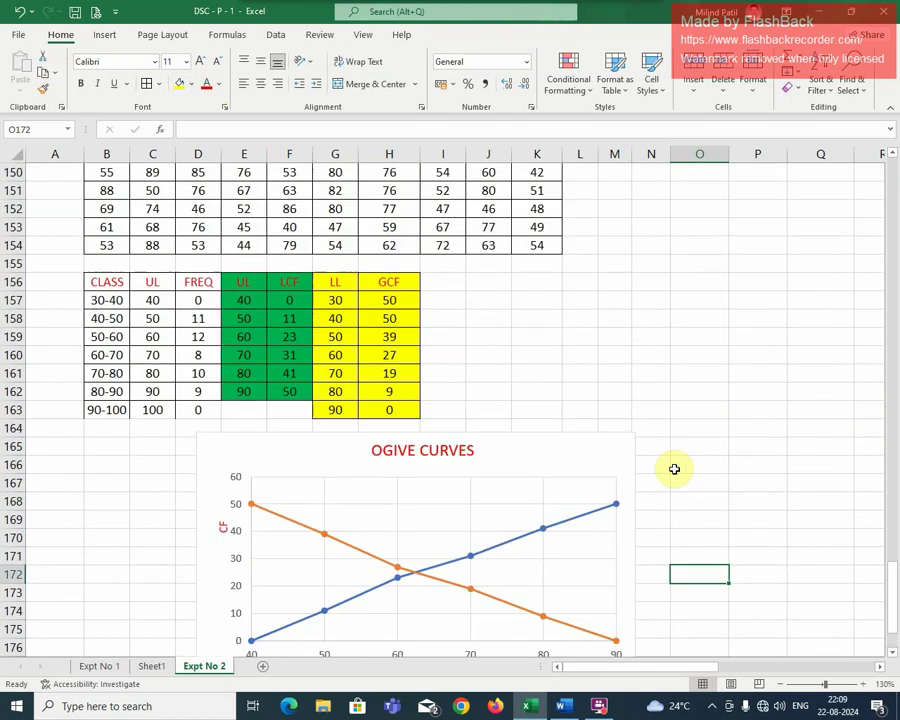
pyautogui.scroll(-2, 674, 469)
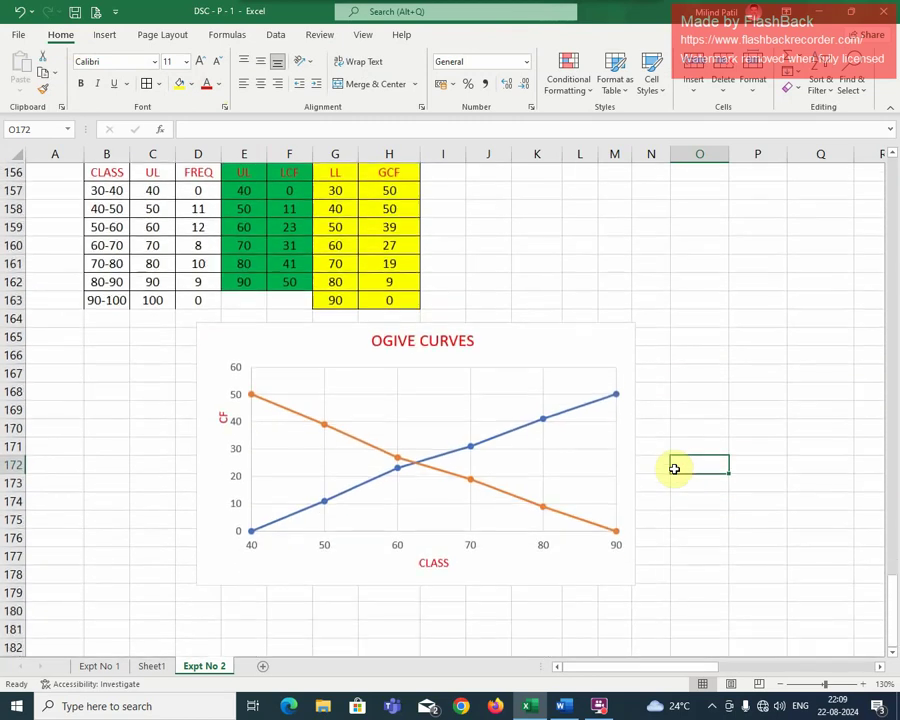